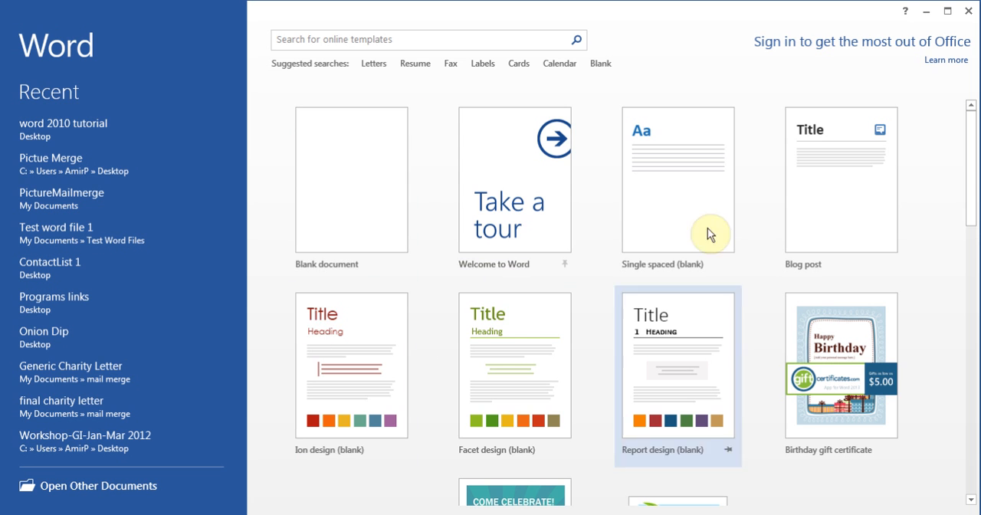
Browse the available document templates, then look through the suggested Letters and Calendar template categories and return to the start page
click(973, 153)
drag(975, 153, 975, 367)
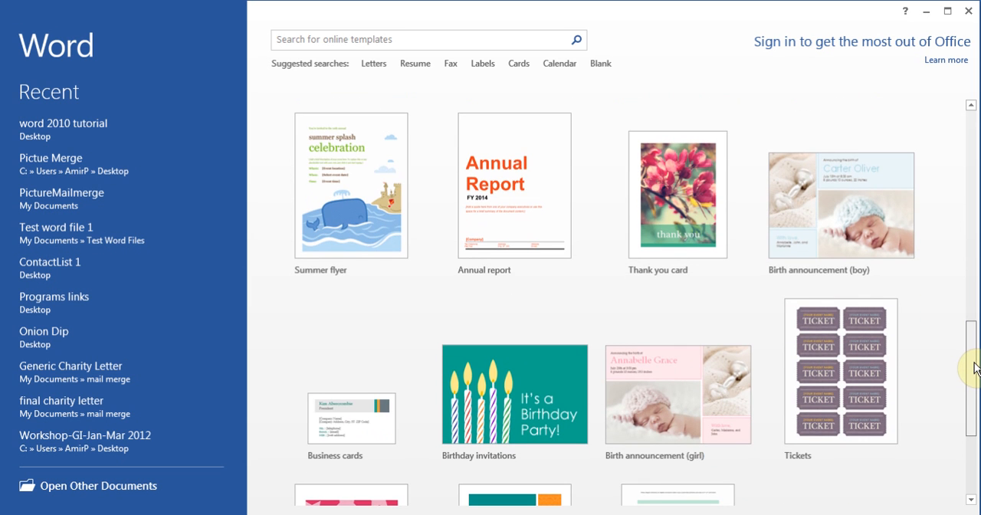
drag(975, 368, 962, 125)
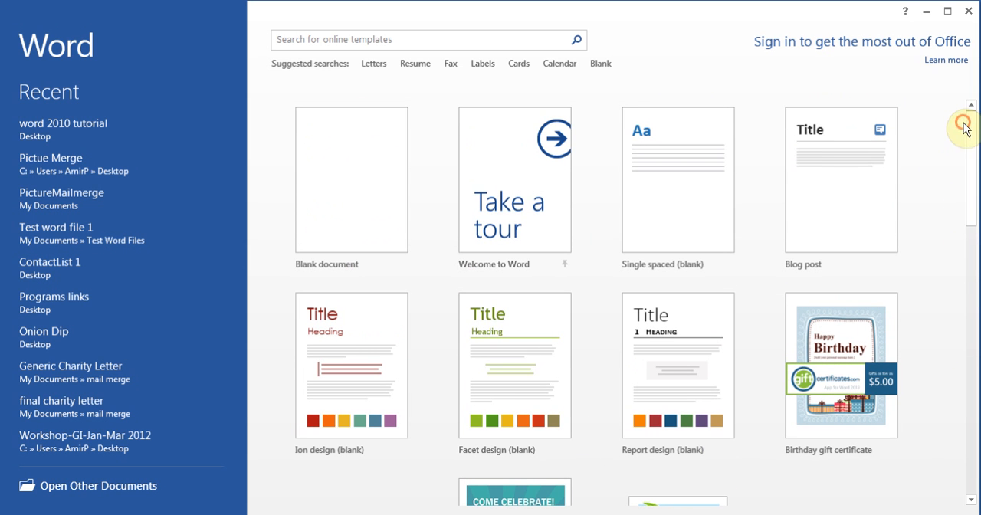
click(374, 66)
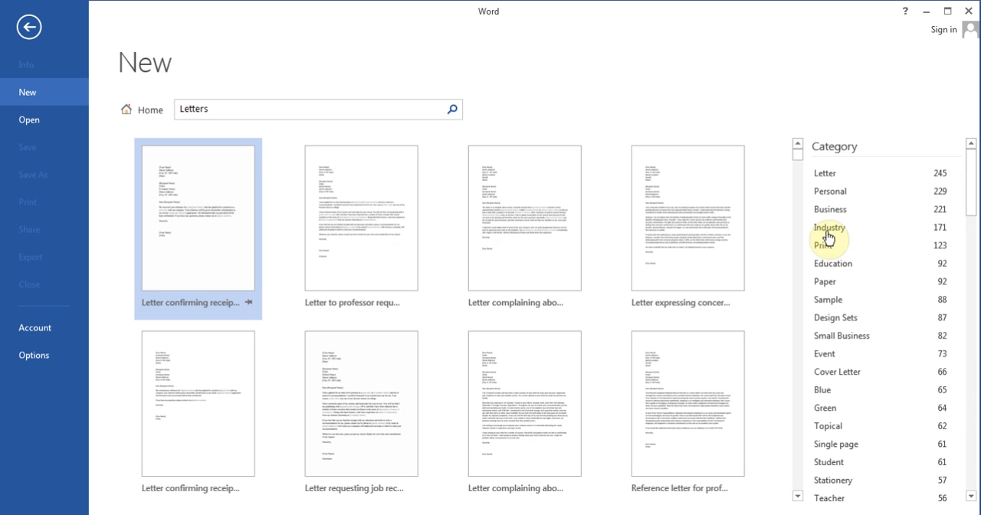
click(30, 29)
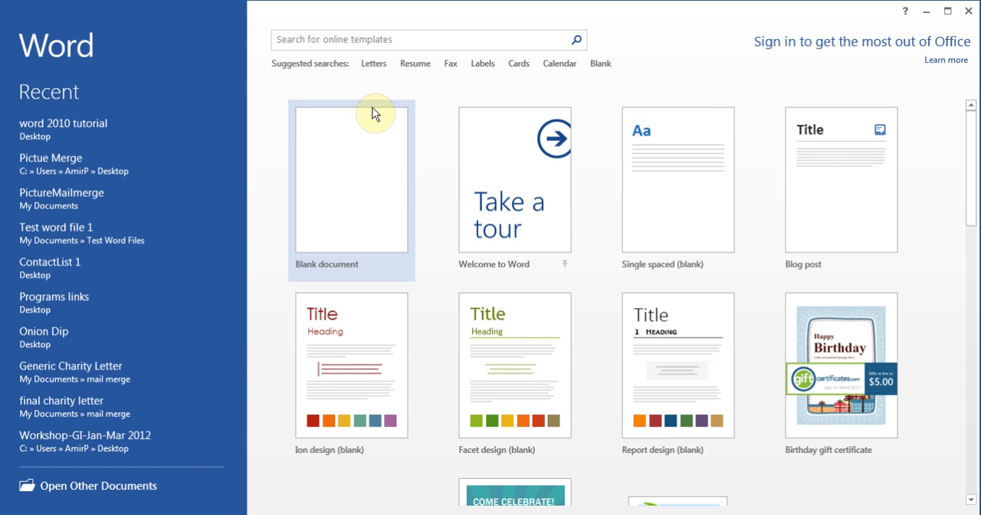
click(571, 72)
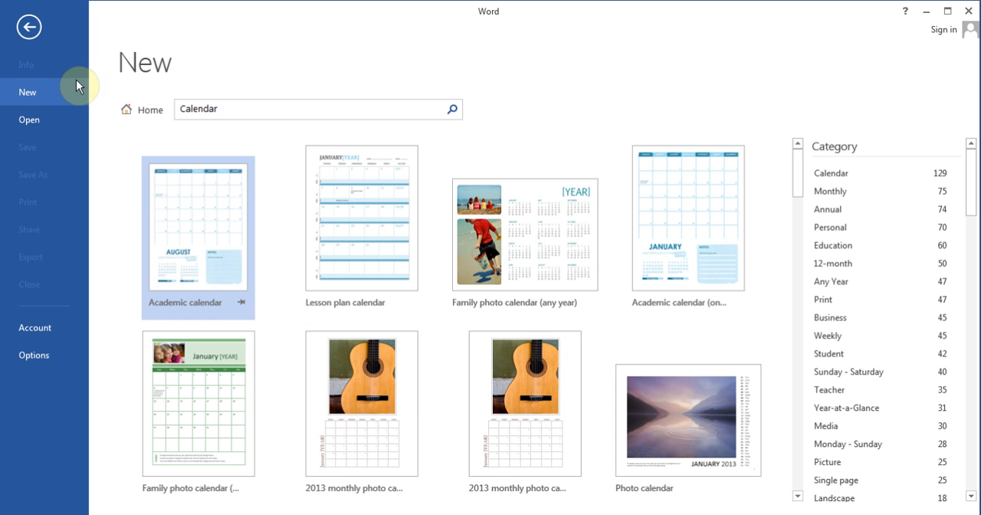
click(26, 30)
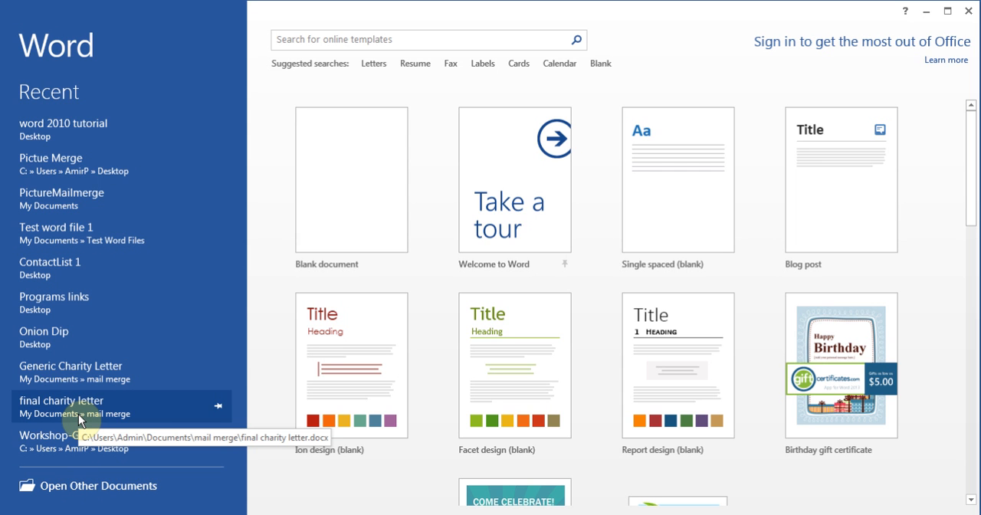
Create a blank document and pin the ribbon open so its commands stay displayed while working
click(356, 149)
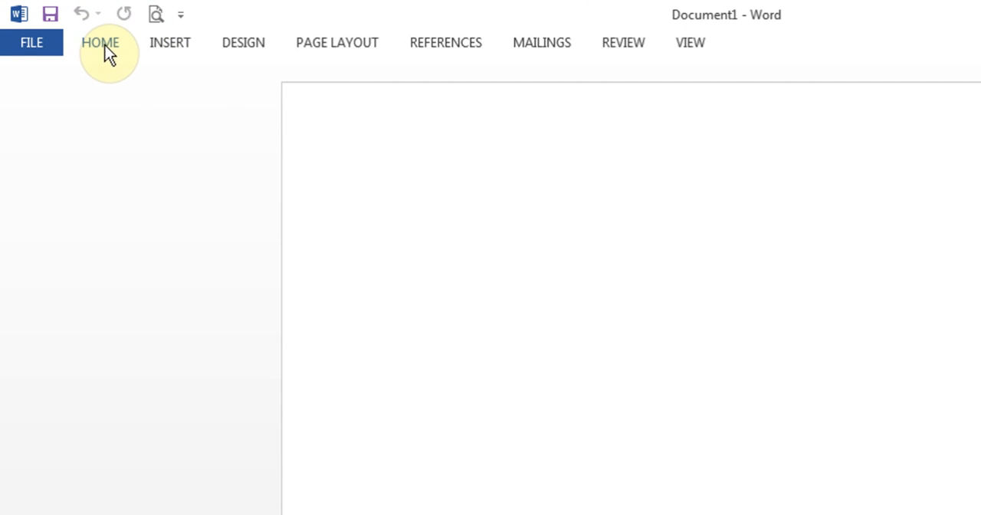
click(105, 44)
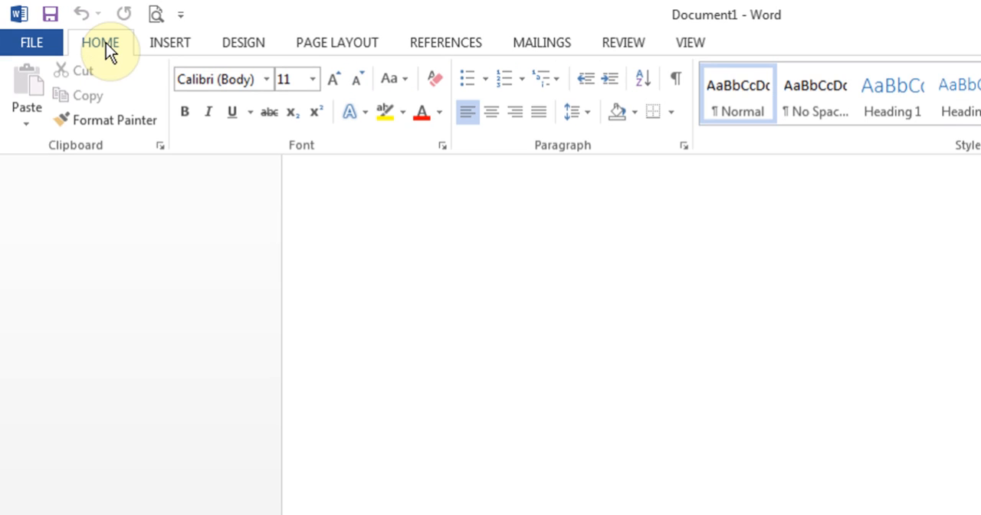
click(395, 289)
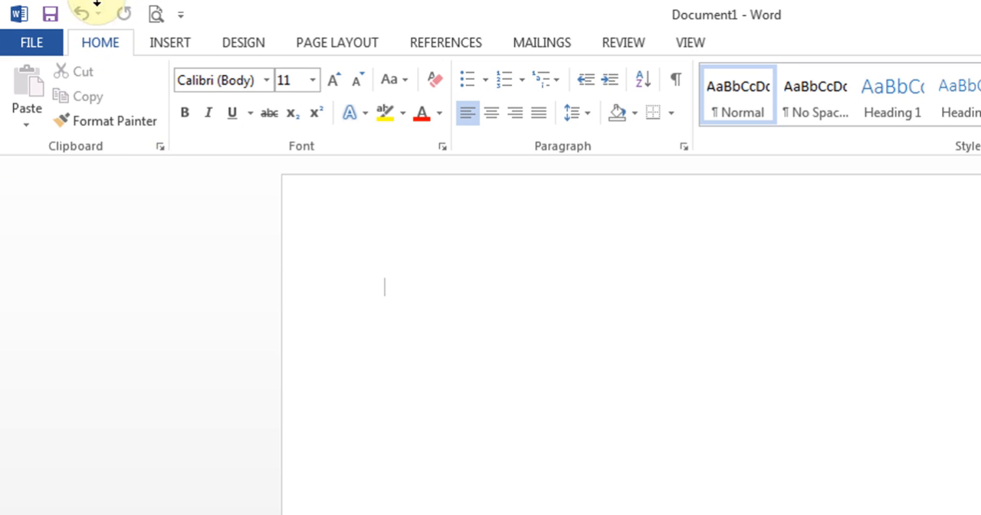
double_click(105, 46)
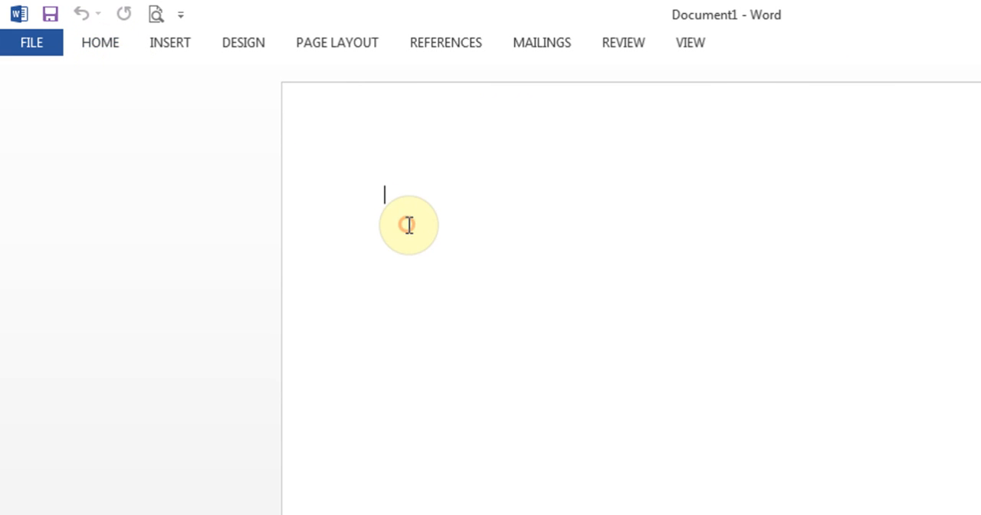
click(117, 43)
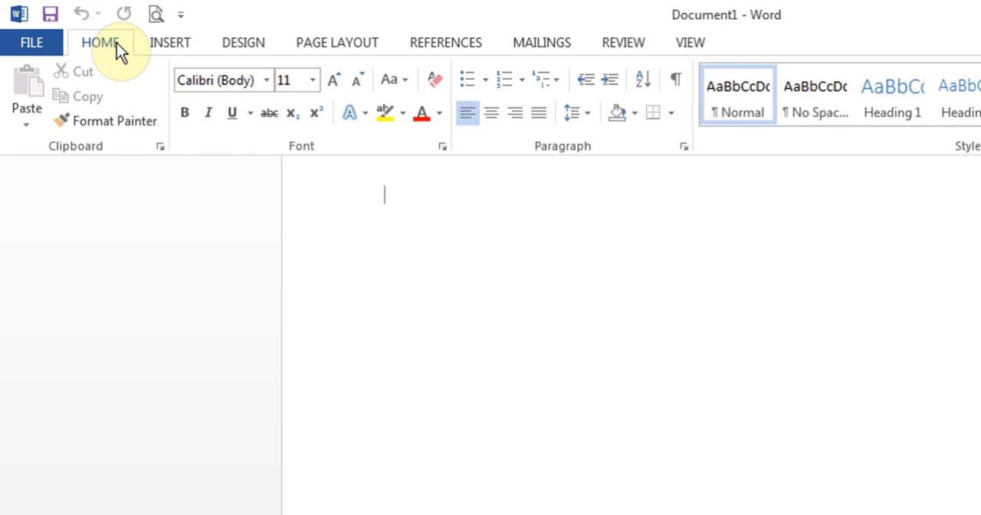
click(406, 225)
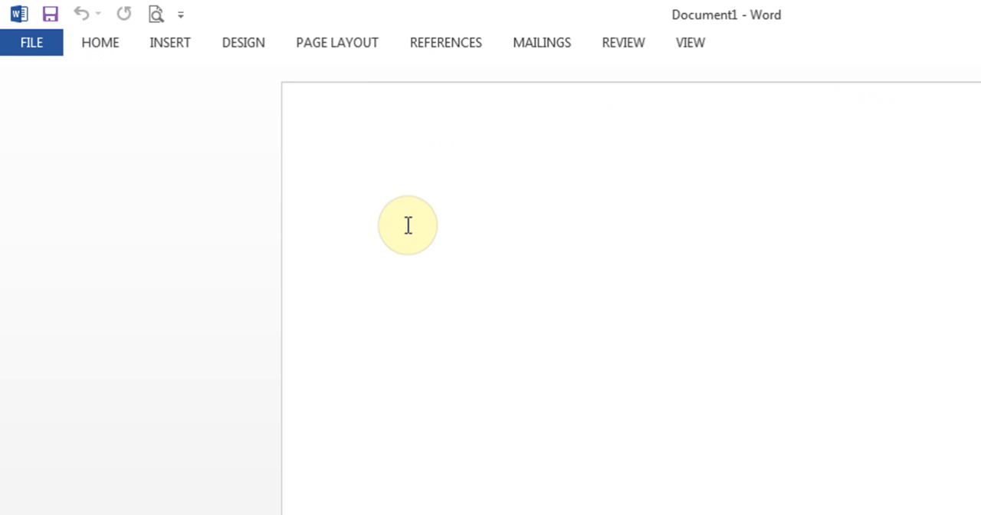
double_click(115, 46)
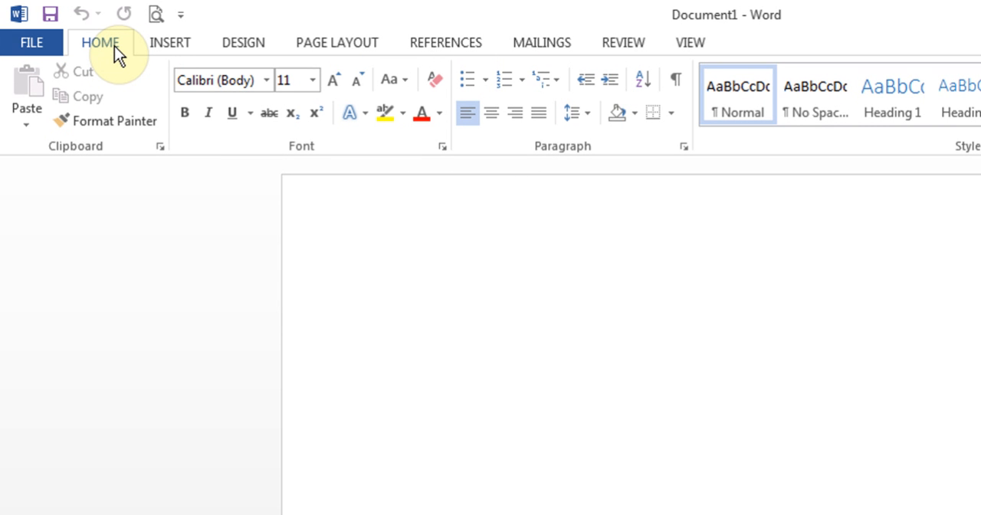
click(176, 40)
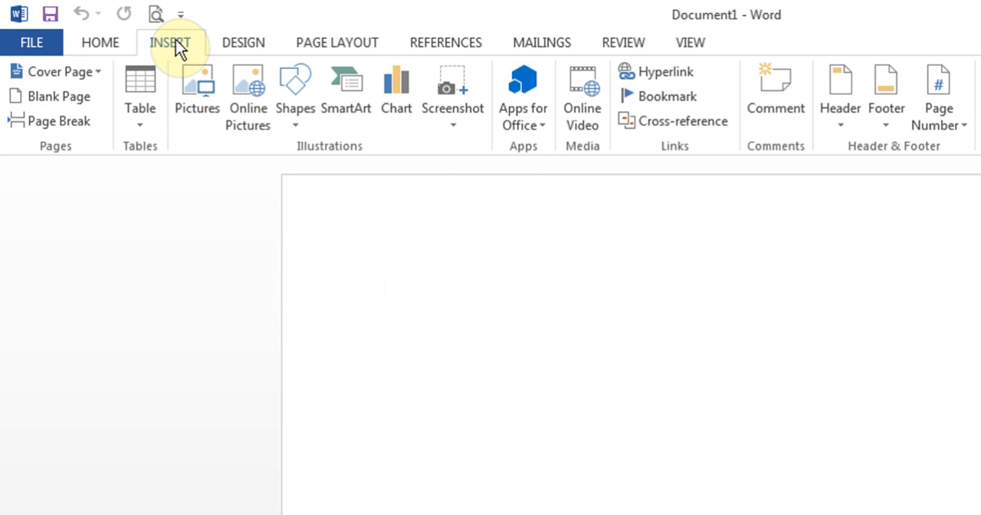
click(98, 48)
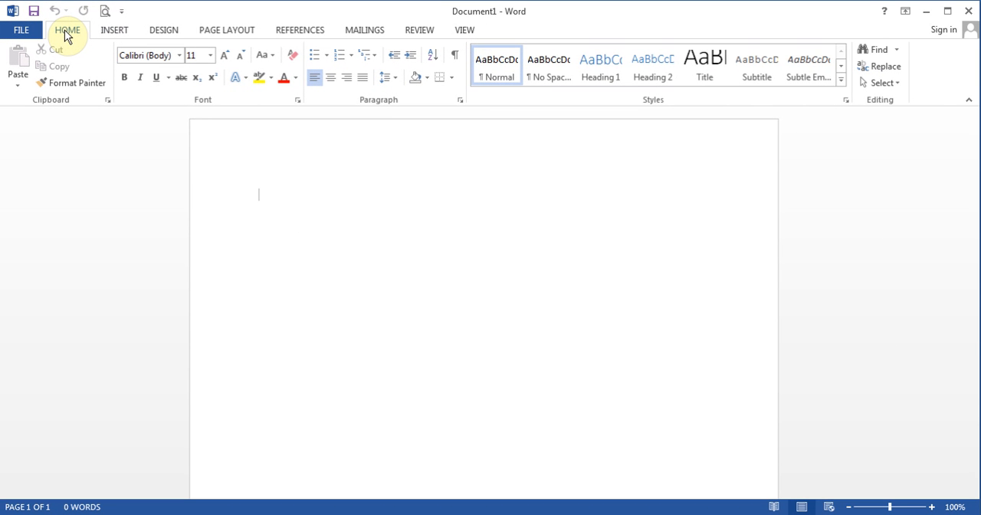
Review the General and Display settings in the program options and close them without changes
click(28, 32)
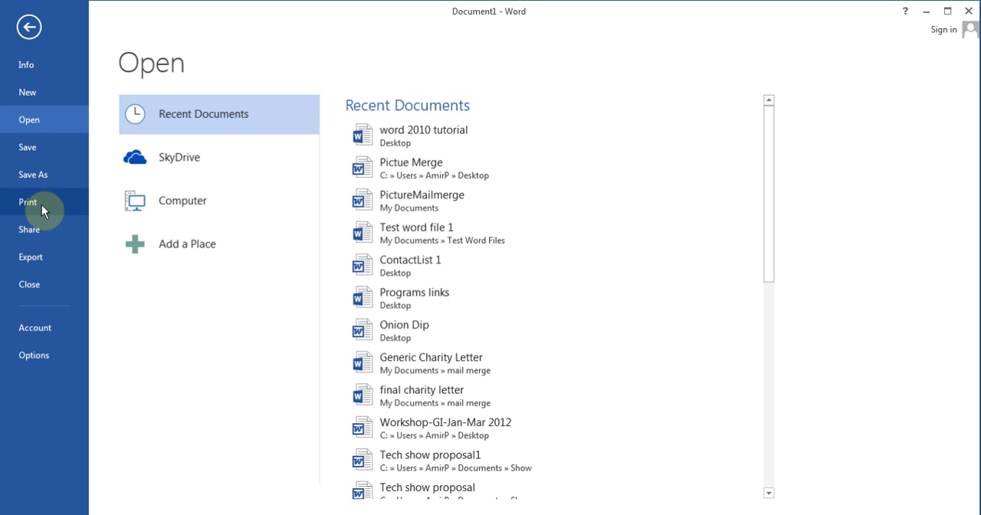
click(44, 358)
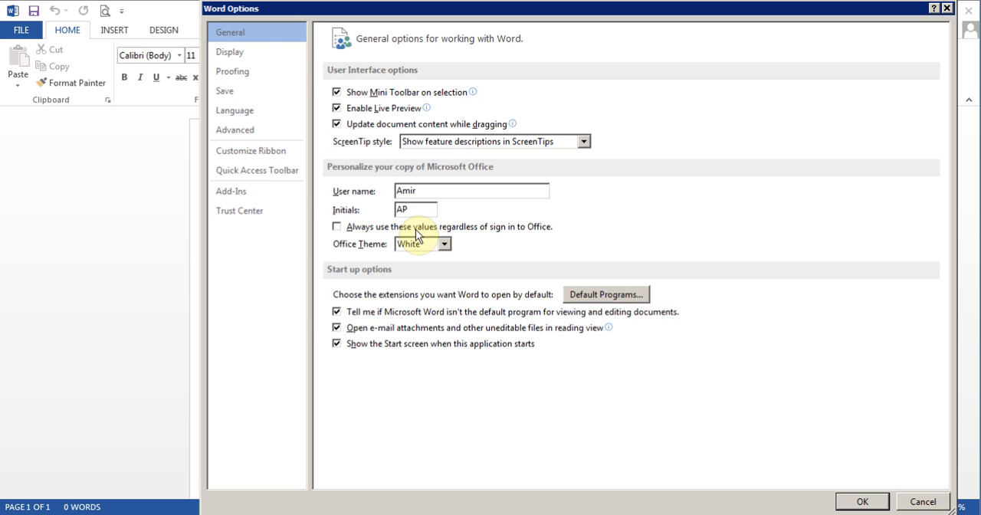
click(253, 55)
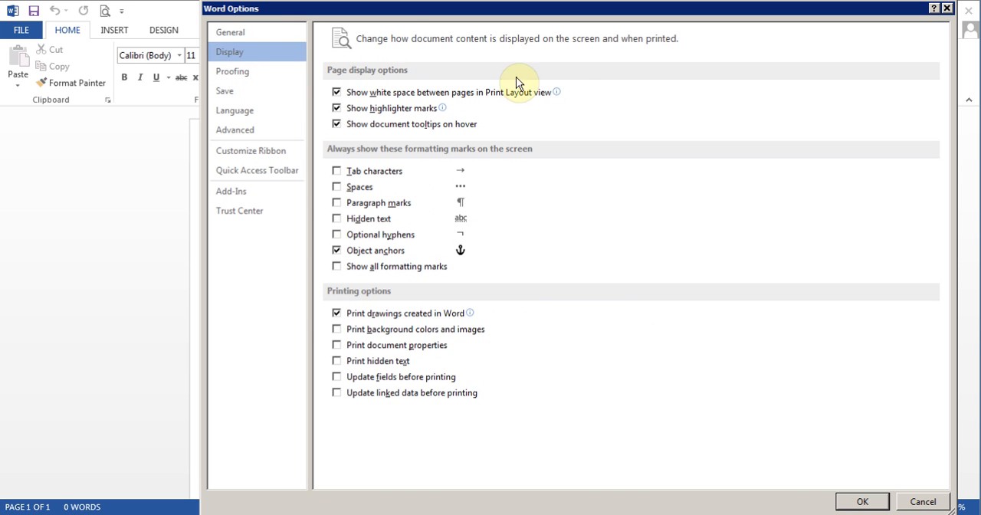
click(948, 9)
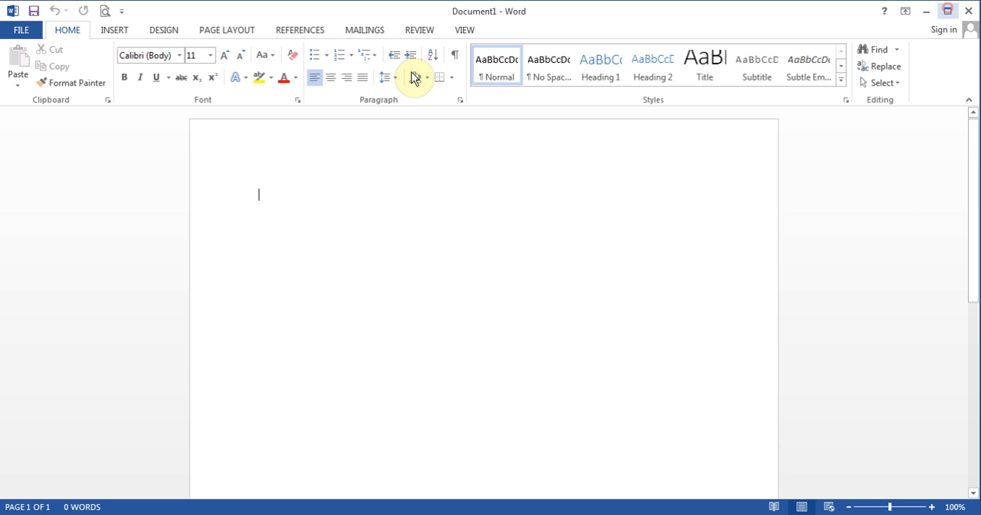
Examine the Insert and Design command groups and return to the Home commands
click(121, 36)
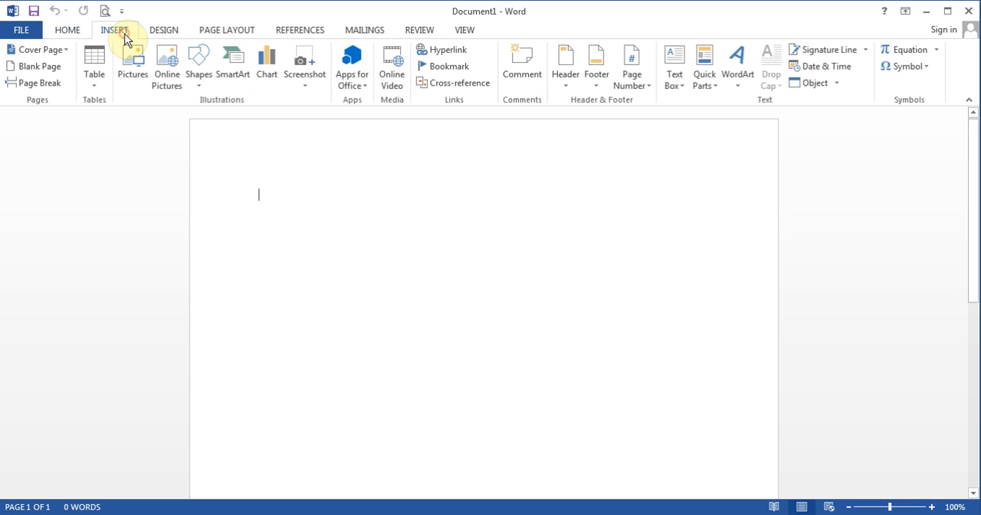
click(167, 34)
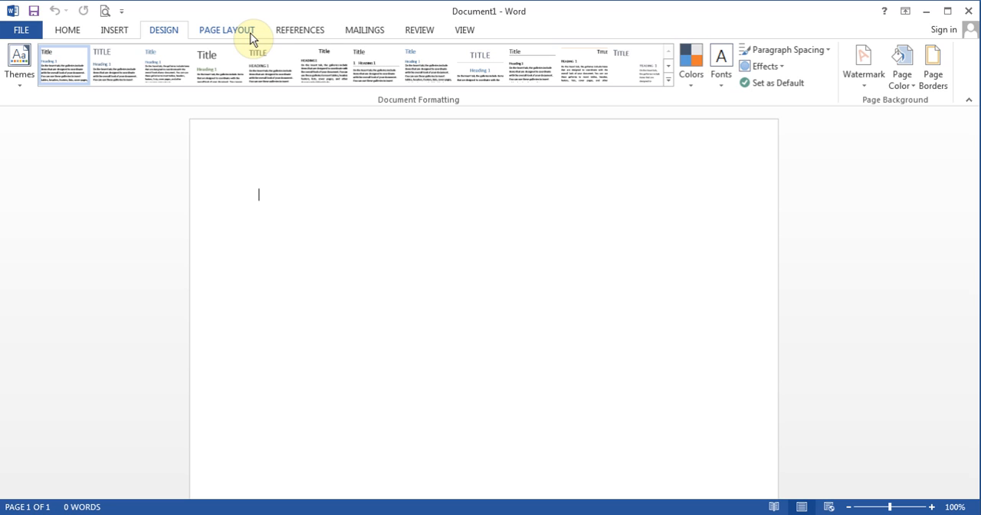
click(79, 35)
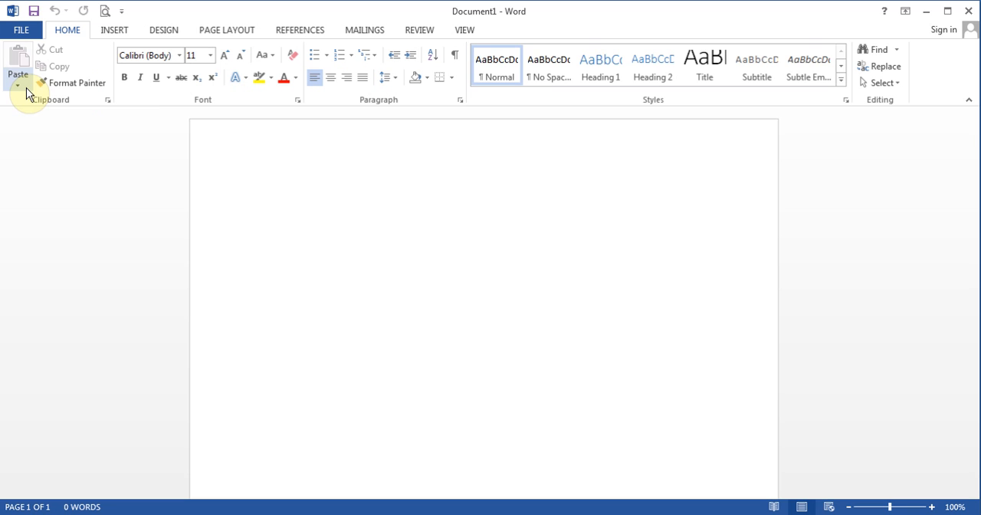
click(167, 29)
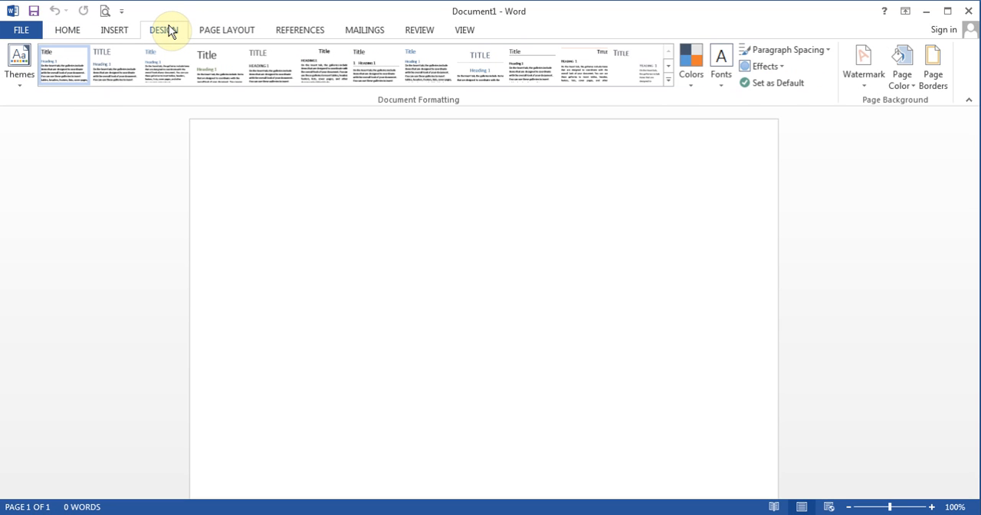
click(73, 30)
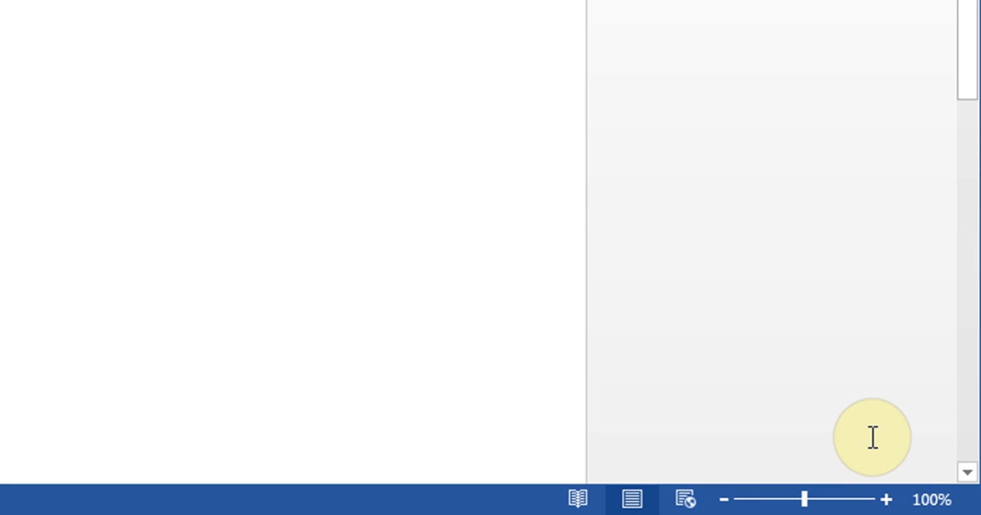
Magnify the blank page to 120% and return it to 100%
click(885, 499)
click(886, 499)
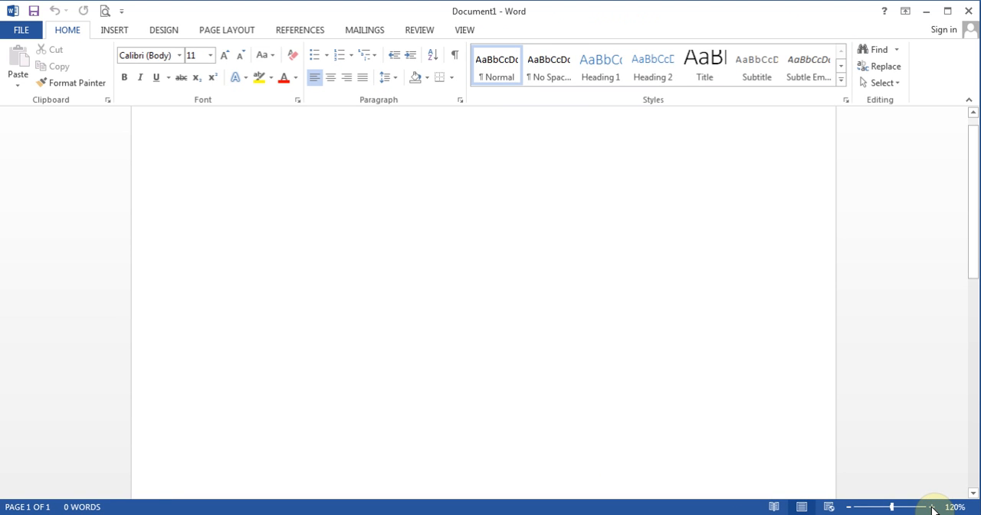
click(847, 506)
click(847, 507)
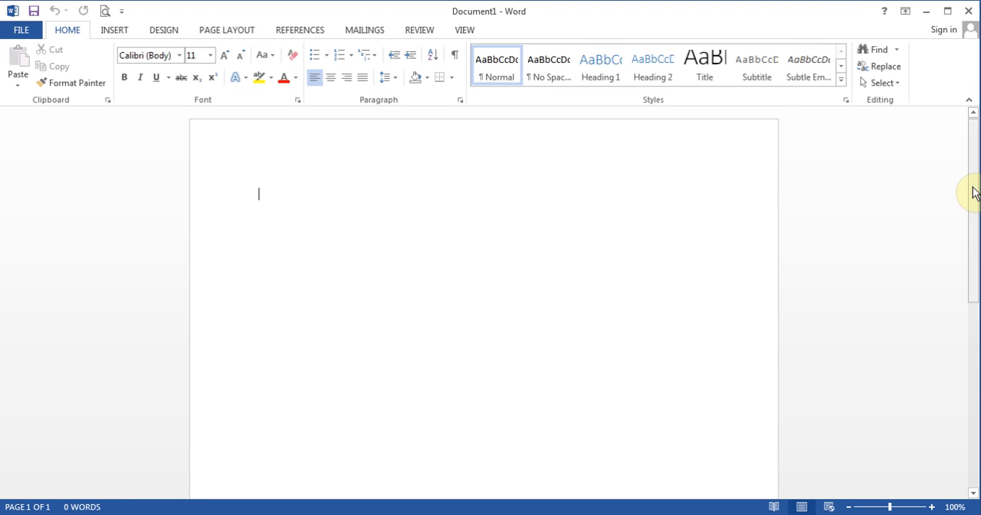
Scroll down through the blank page in small increments and back up towards its beginning
mouse_move(974, 160)
mouse_down()
mouse_move(974, 235)
mouse_move(975, 150)
mouse_up()
click(972, 493)
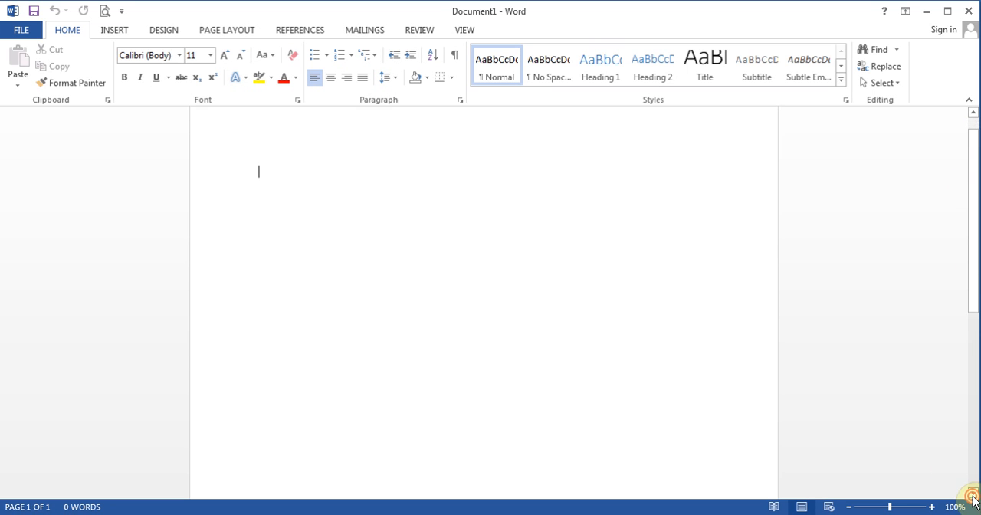
click(972, 496)
click(972, 496)
click(972, 496)
click(972, 495)
click(972, 496)
click(972, 496)
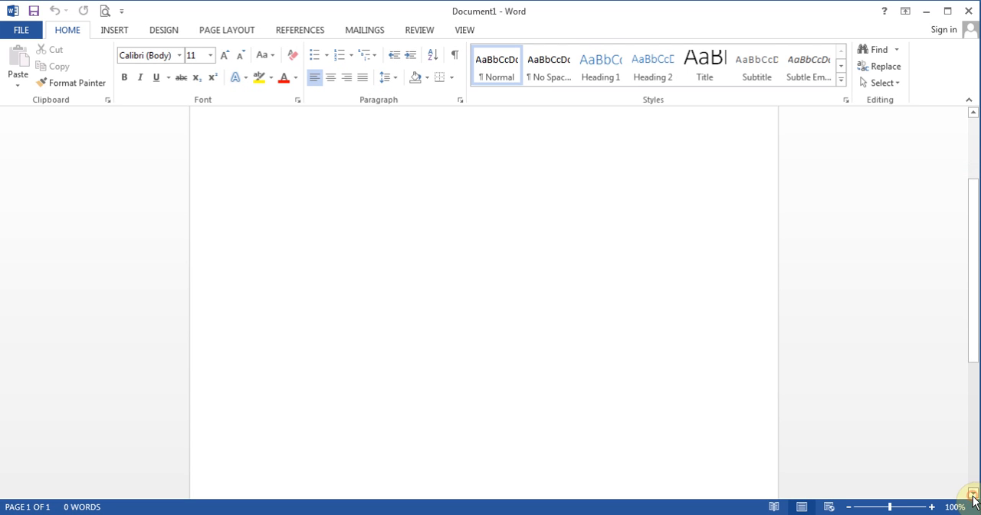
click(972, 112)
click(972, 113)
click(972, 112)
click(972, 113)
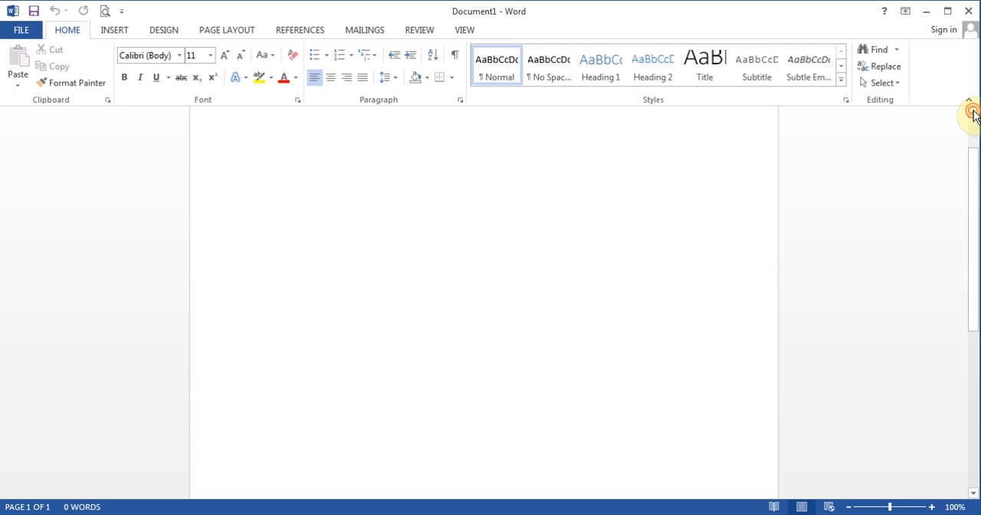
click(972, 113)
click(972, 113)
click(972, 113)
click(972, 113)
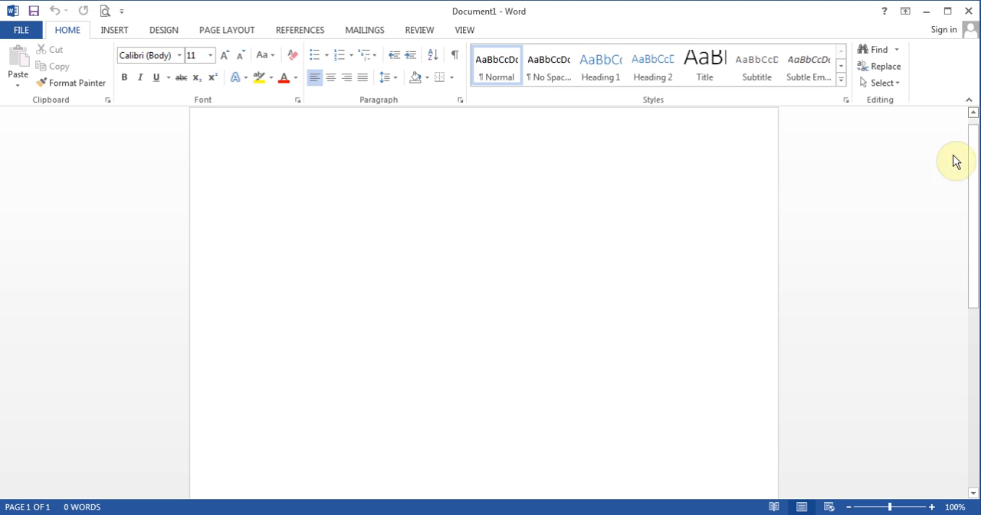
Magnify the page to 200% and scroll horizontally to bring its left margin into view
click(931, 506)
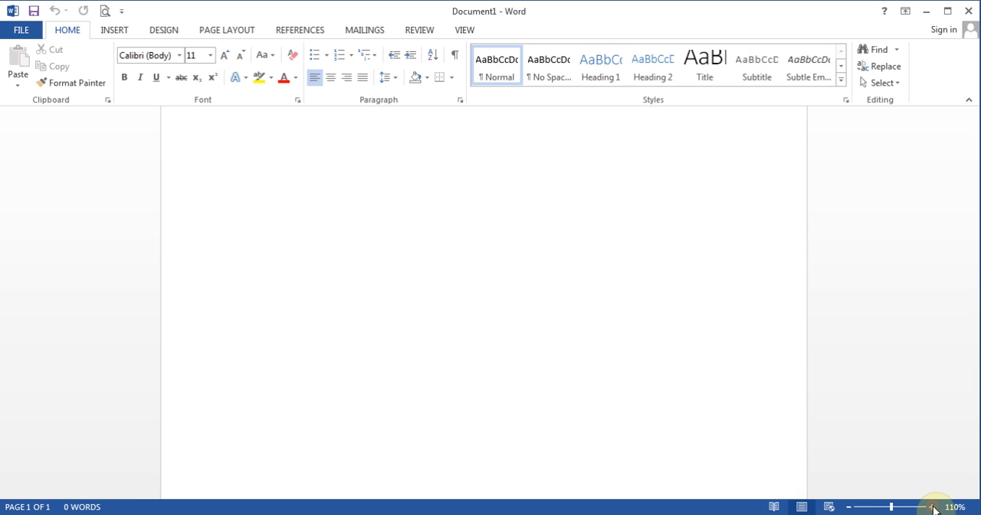
click(931, 506)
click(932, 506)
click(931, 506)
click(931, 506)
click(931, 506)
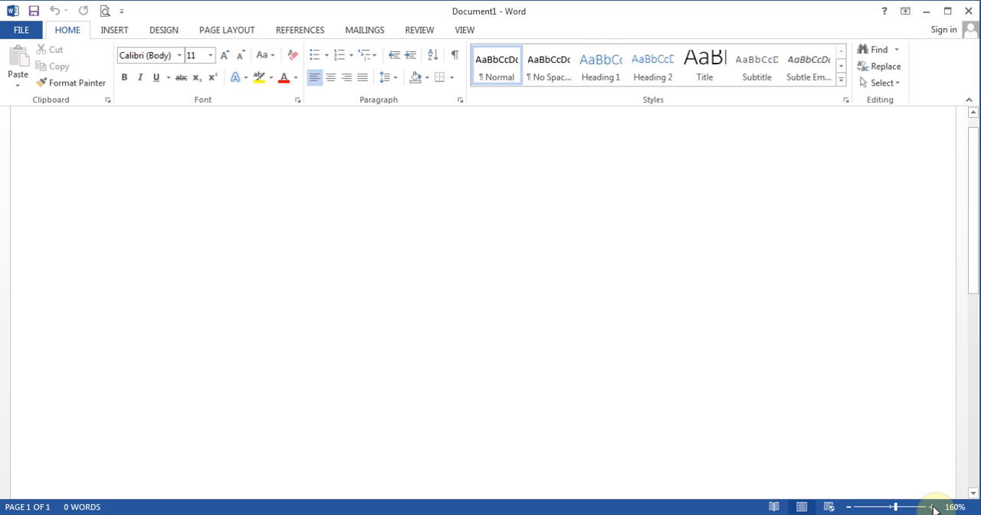
click(932, 506)
click(931, 506)
click(931, 506)
click(932, 506)
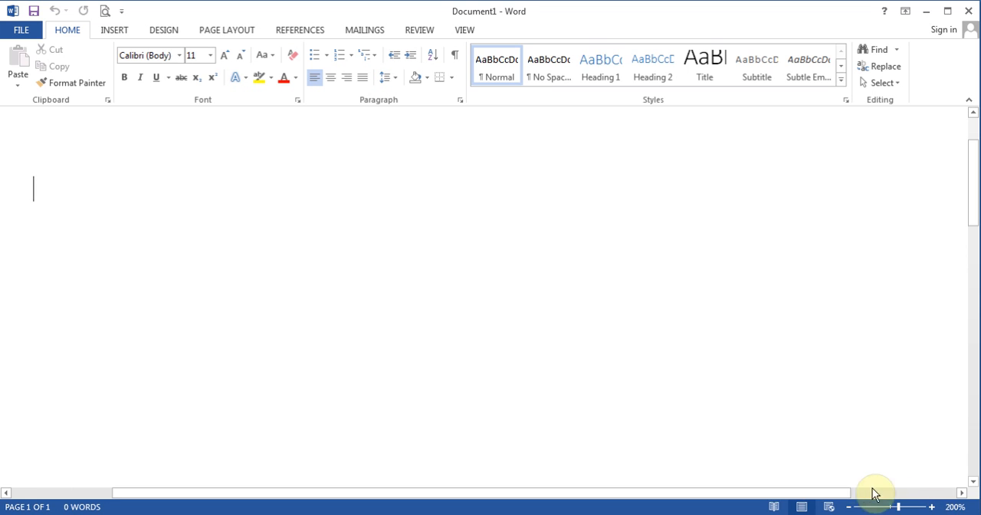
drag(828, 501, 744, 494)
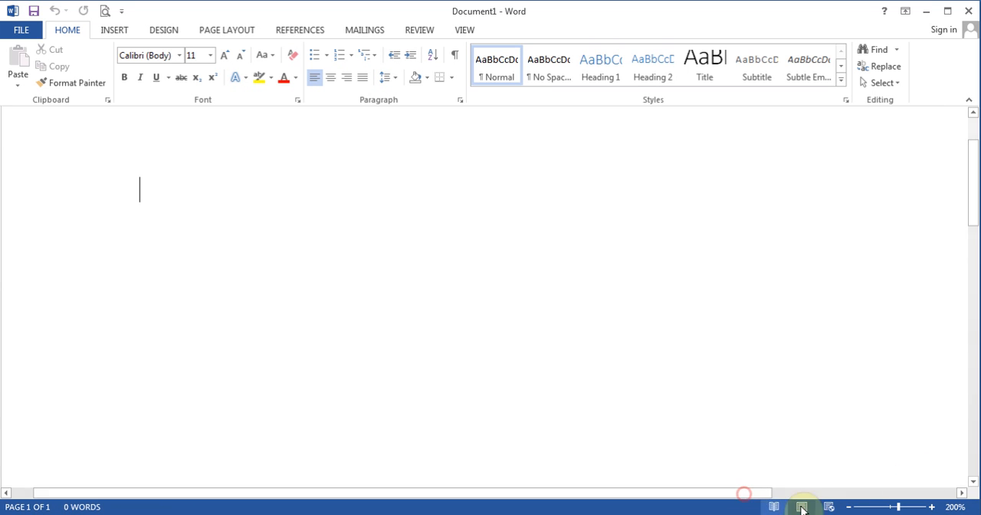
Reduce the page magnification to 140% and bring the beginning of the page back into view
click(848, 506)
click(848, 506)
click(848, 507)
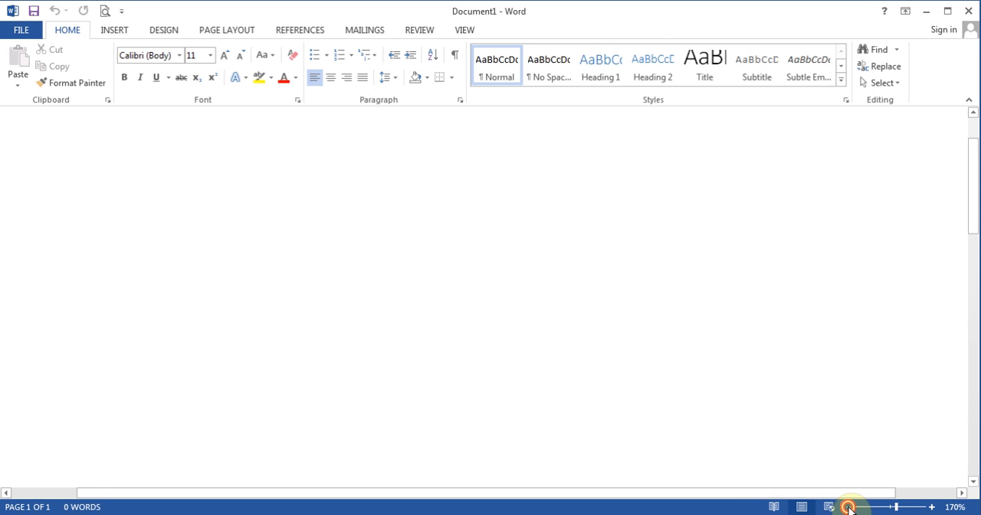
click(848, 506)
click(848, 506)
click(848, 506)
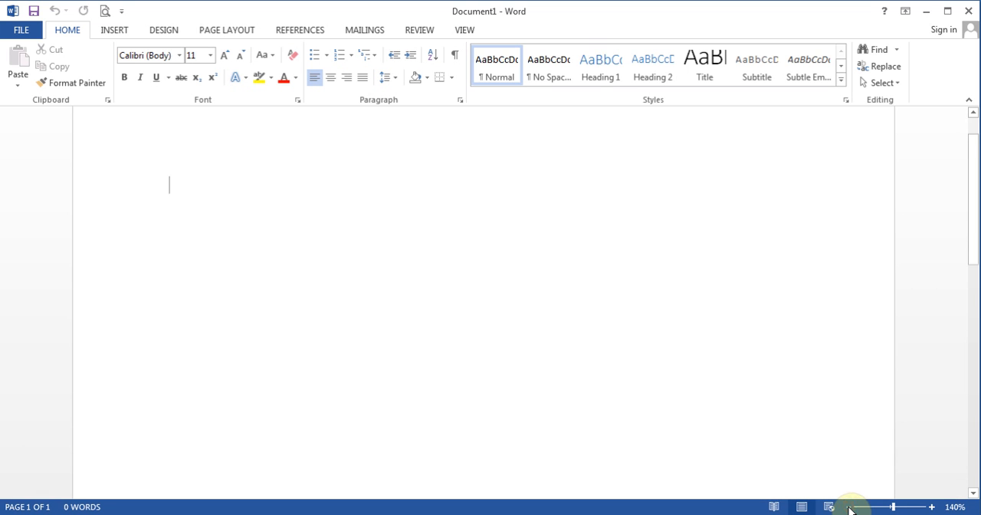
drag(975, 217, 970, 204)
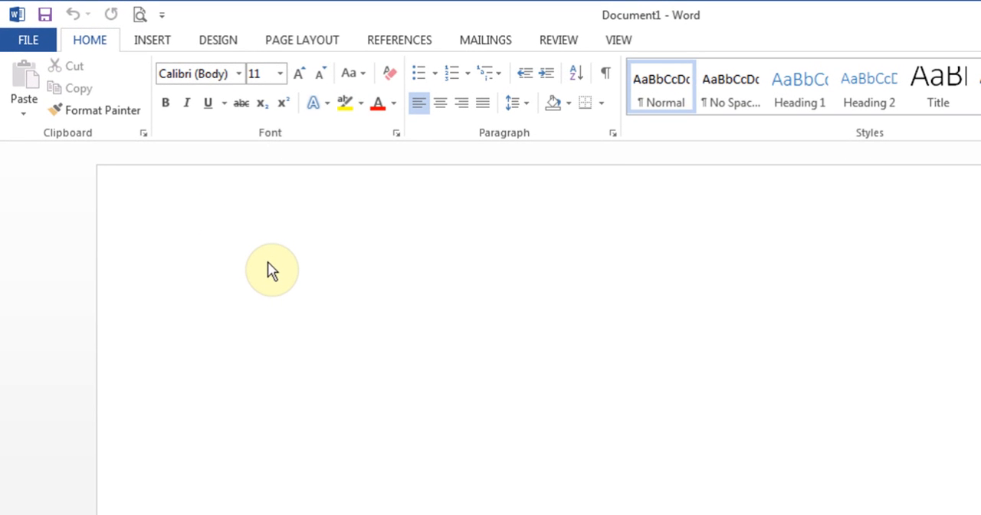
Show the ruler around the blank document
click(625, 40)
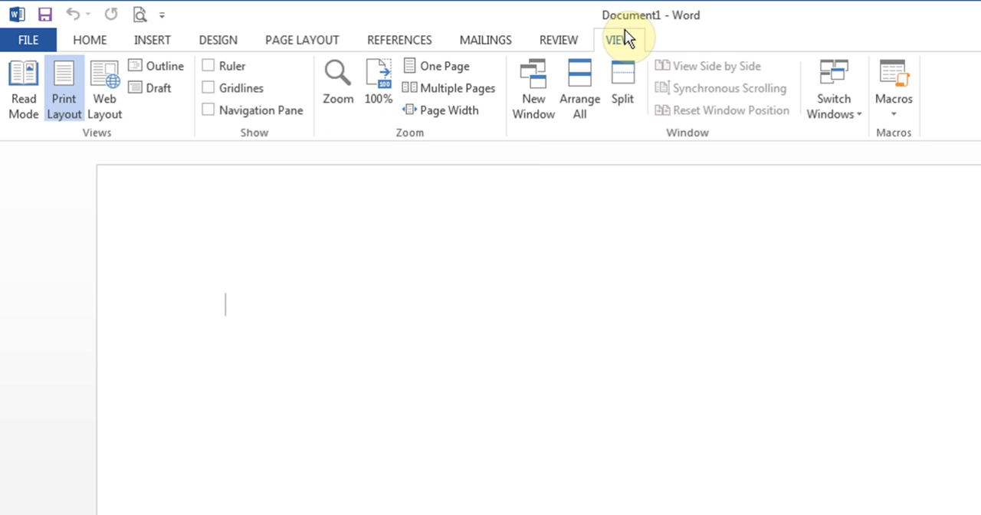
click(208, 65)
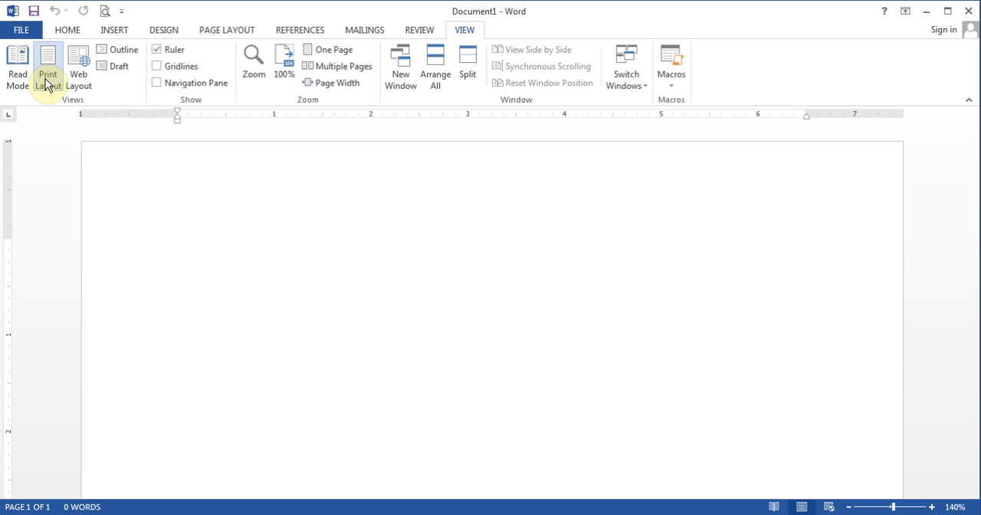
View the blank document in Outline and Draft views, and return it to Print Layout
click(127, 52)
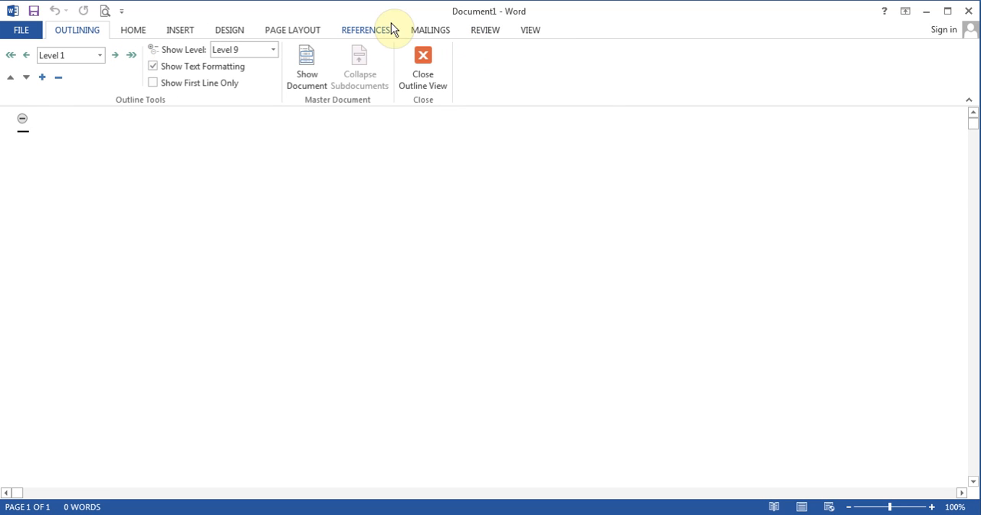
click(530, 32)
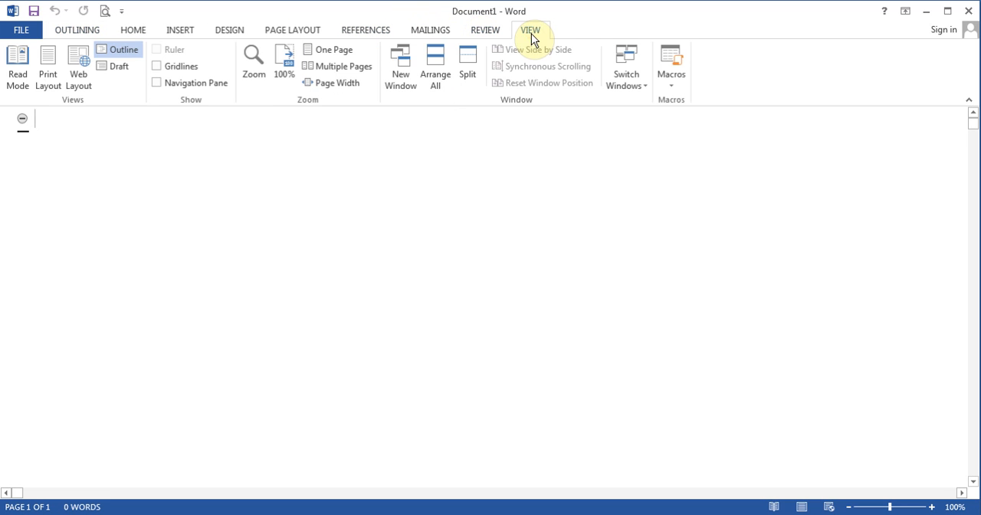
click(123, 67)
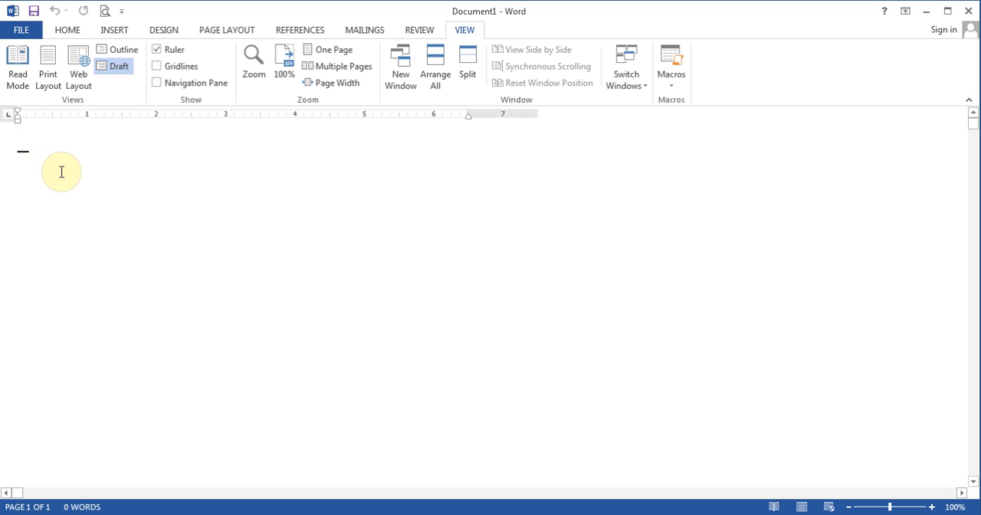
click(49, 73)
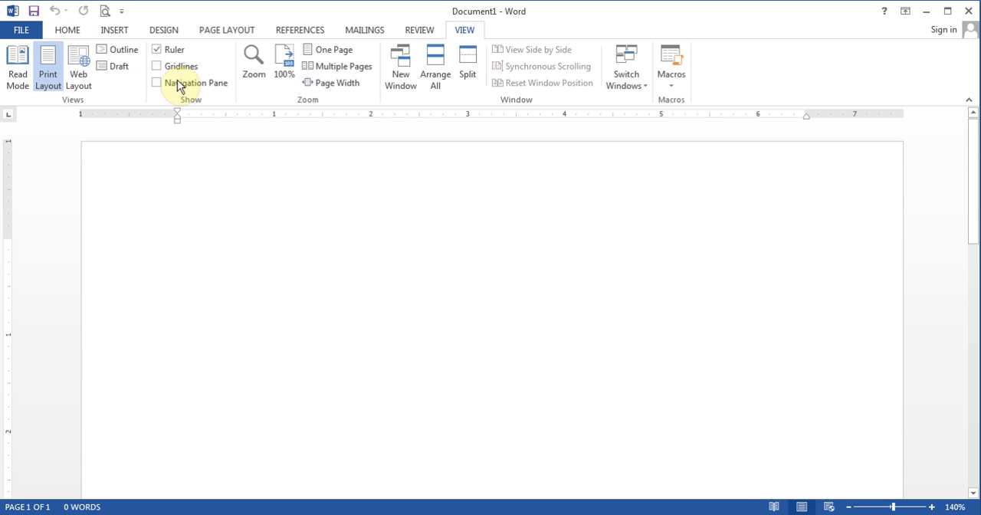
Add the Spelling & Grammar command to the Quick Access Toolbar
click(70, 33)
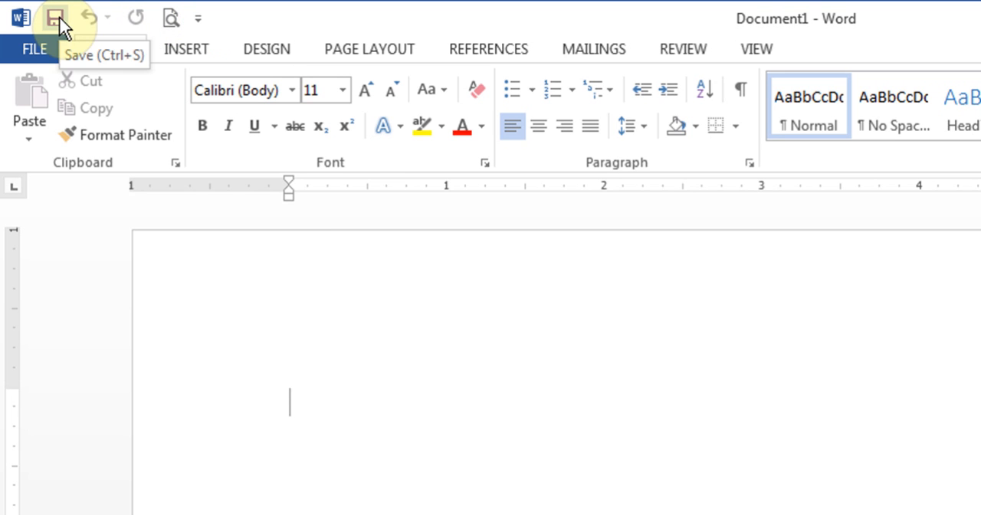
click(198, 18)
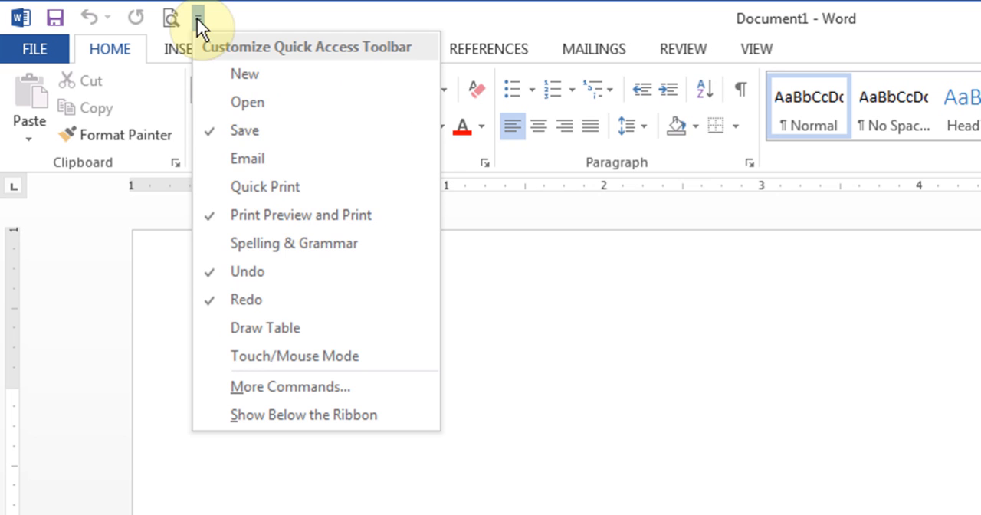
click(294, 243)
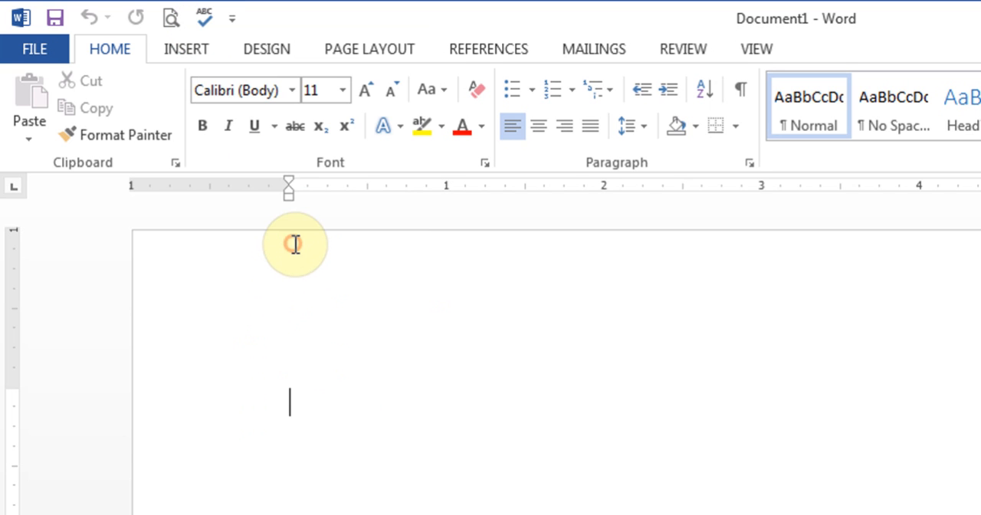
Open the full Quick Access Toolbar customization options and examine the Popular Commands that can be added
click(232, 18)
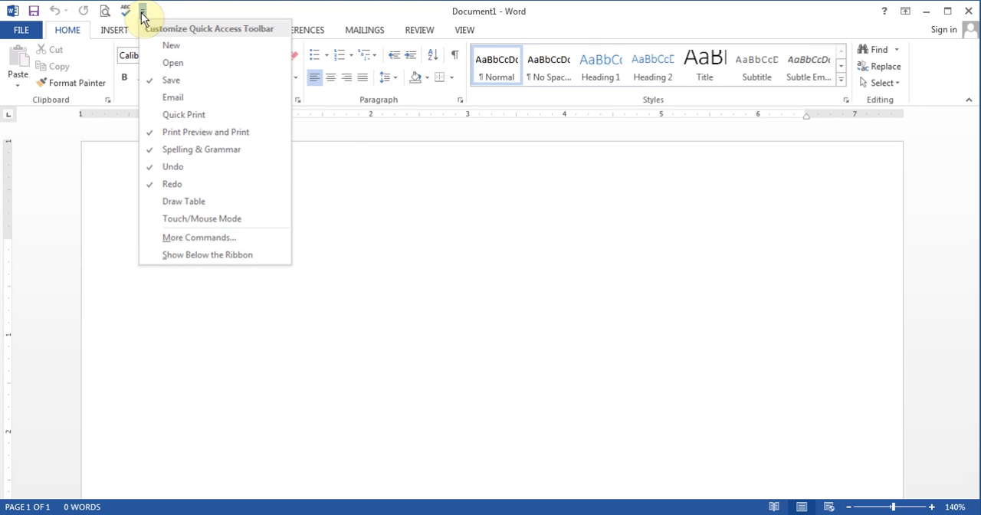
click(217, 237)
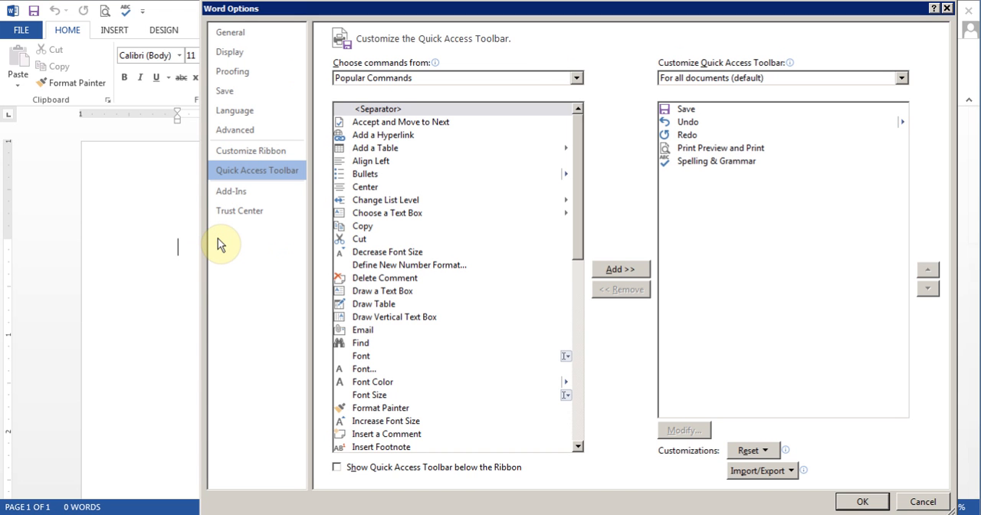
drag(538, 16, 472, 15)
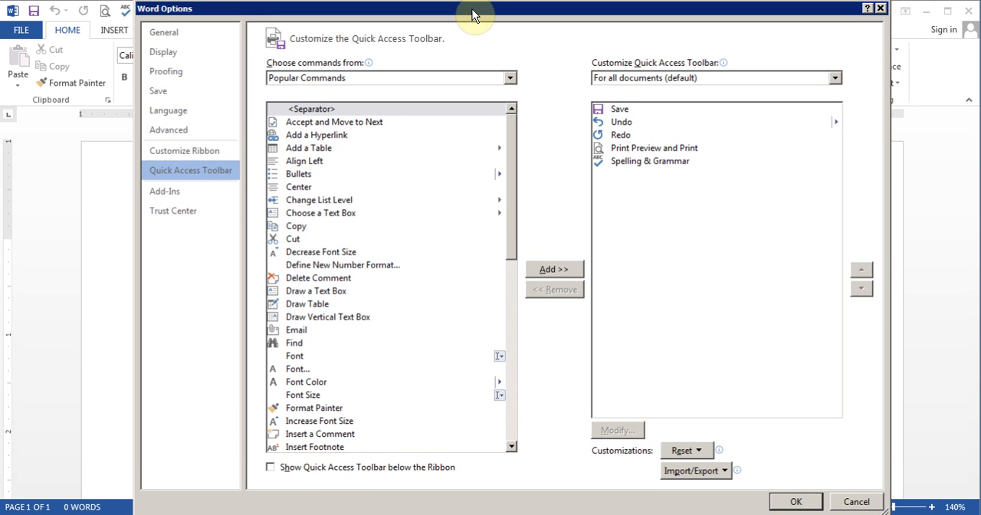
click(316, 148)
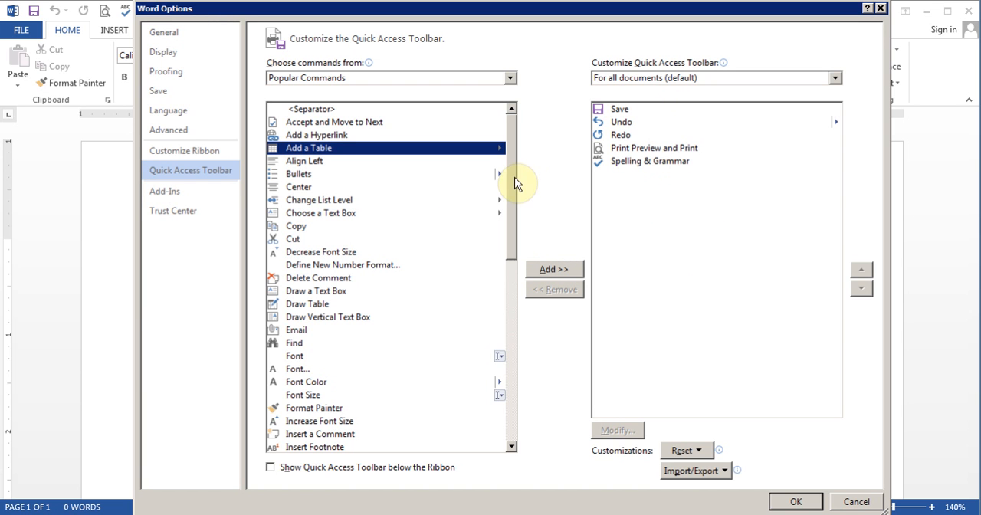
drag(511, 180, 507, 153)
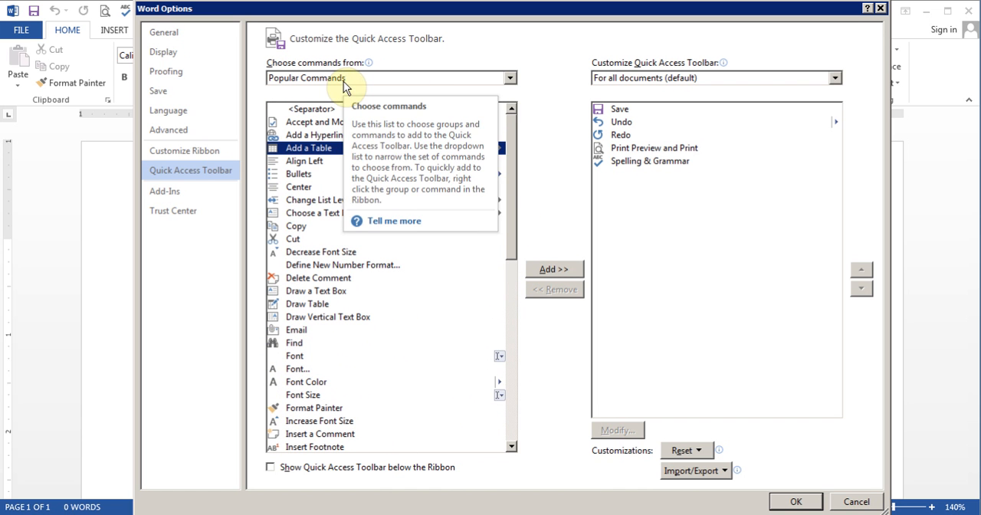
Switch the list of available toolbar commands to All Commands and browse down to the entries beginning with E
click(508, 80)
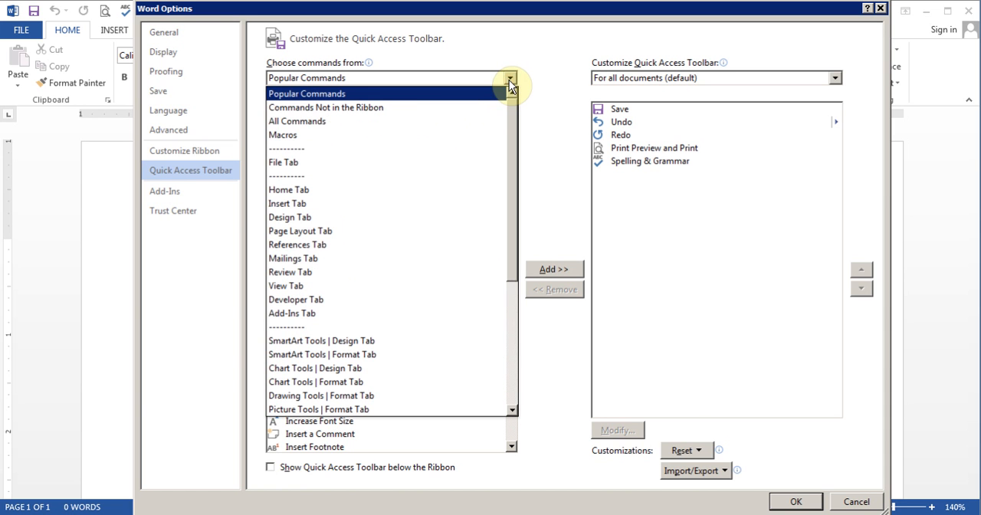
click(340, 127)
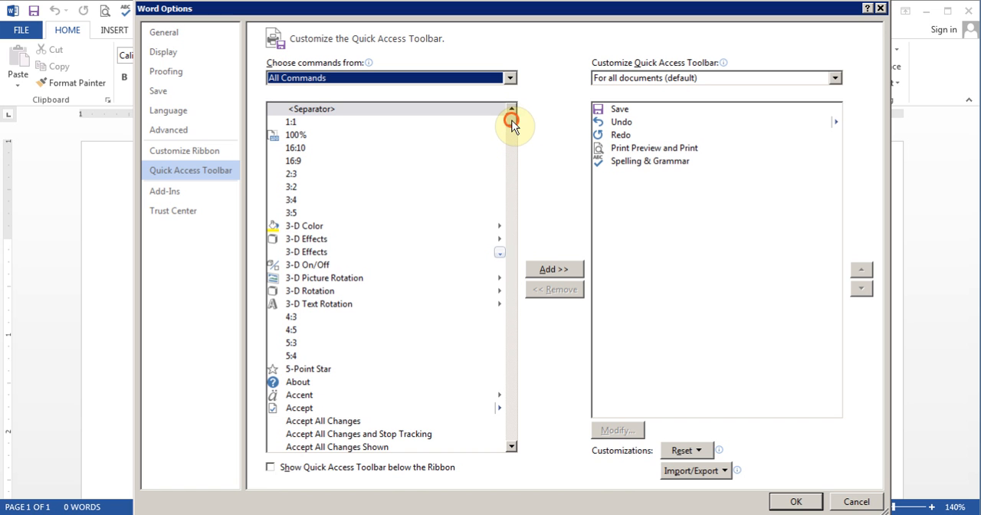
drag(512, 124, 515, 189)
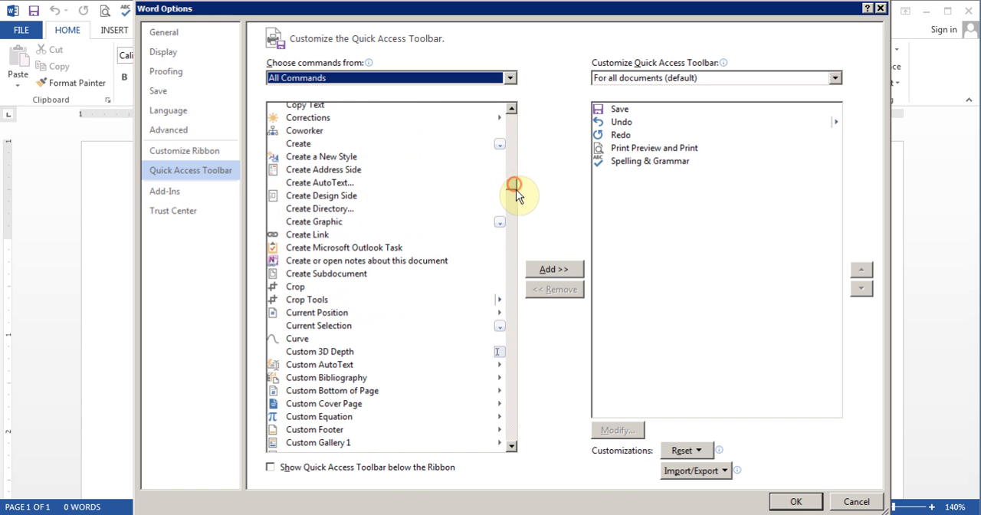
click(513, 325)
click(513, 325)
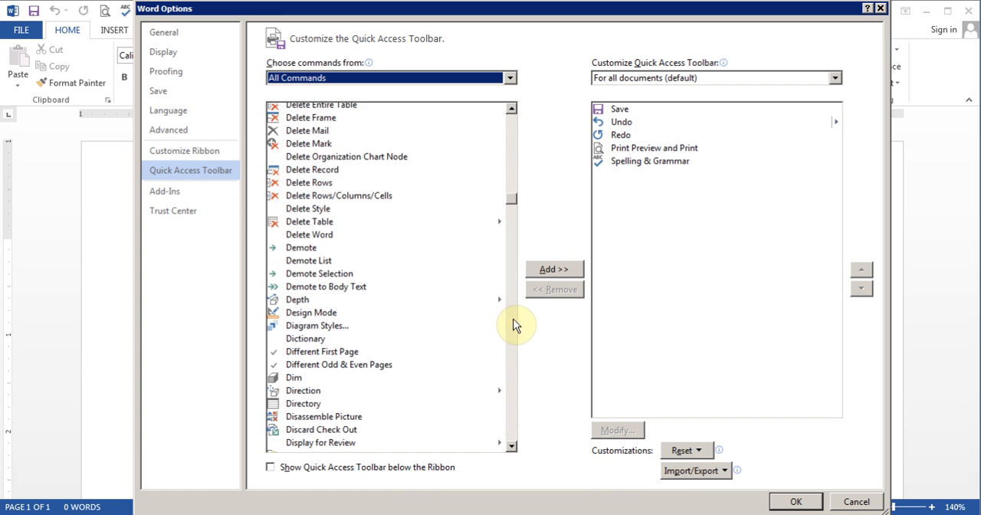
click(513, 325)
click(514, 324)
click(513, 324)
click(513, 325)
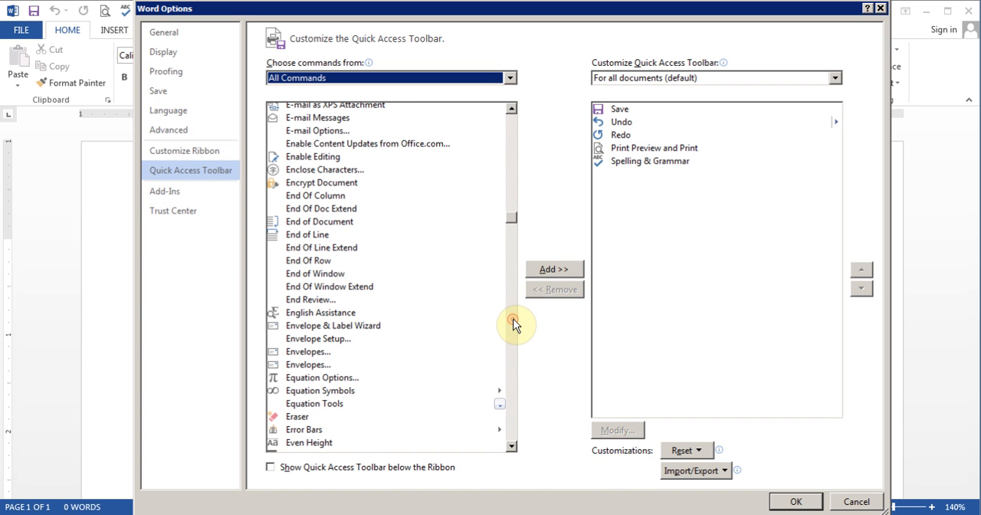
Jump through the All Commands list to the entries beginning with S and X, and browse on to the end
click(313, 223)
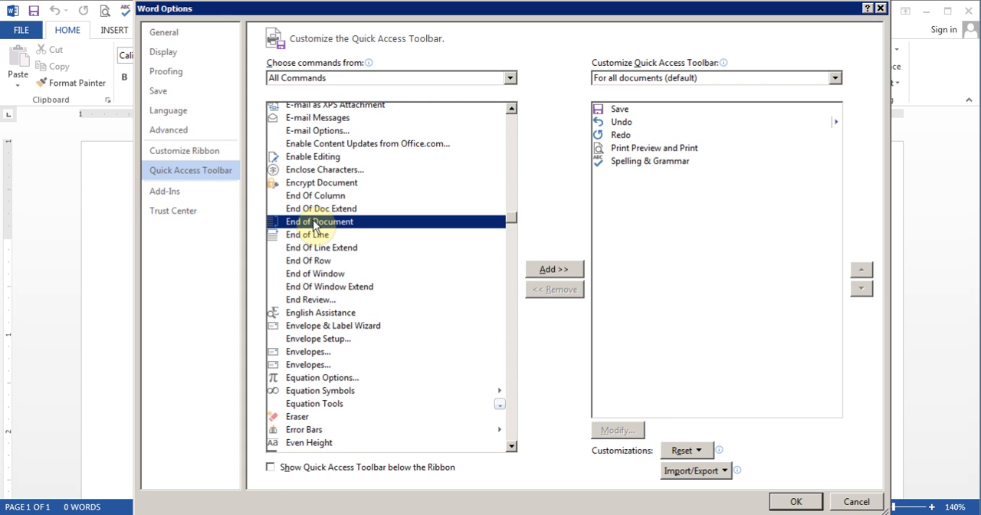
key(s)
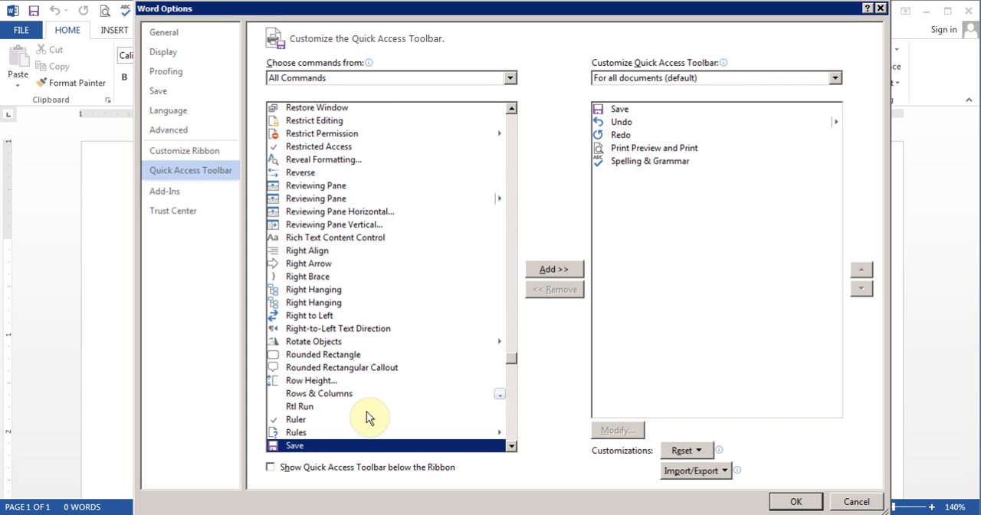
click(512, 447)
click(513, 448)
click(513, 447)
click(513, 447)
click(512, 448)
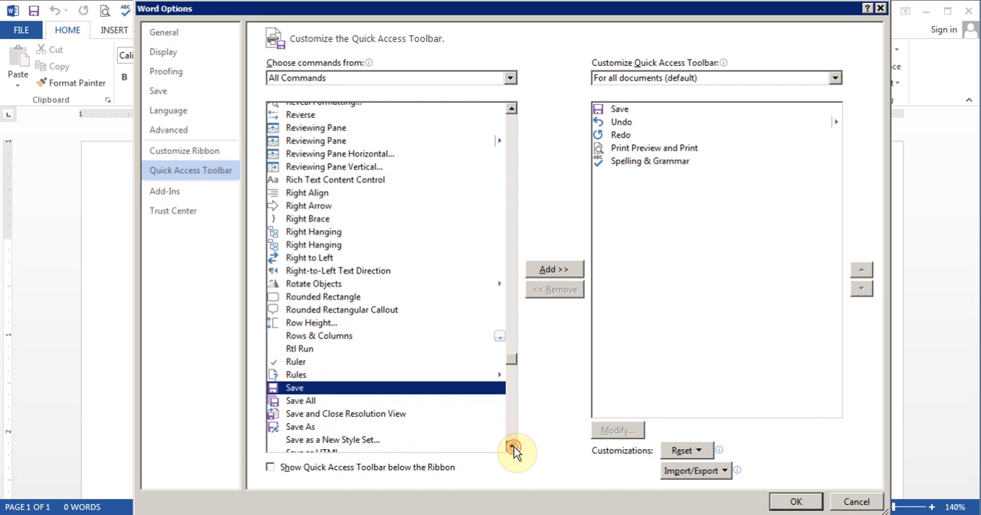
click(513, 447)
click(513, 448)
key(x)
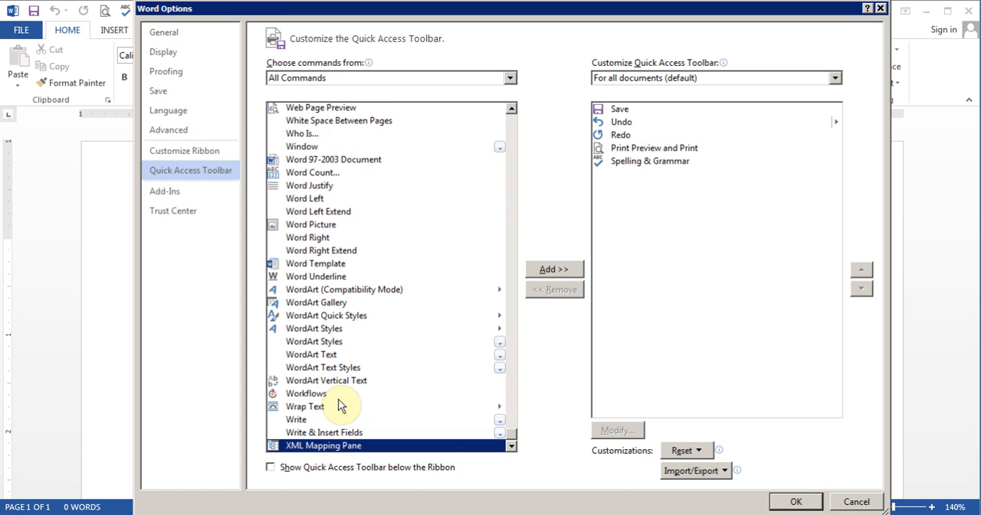
click(512, 449)
click(513, 449)
click(513, 448)
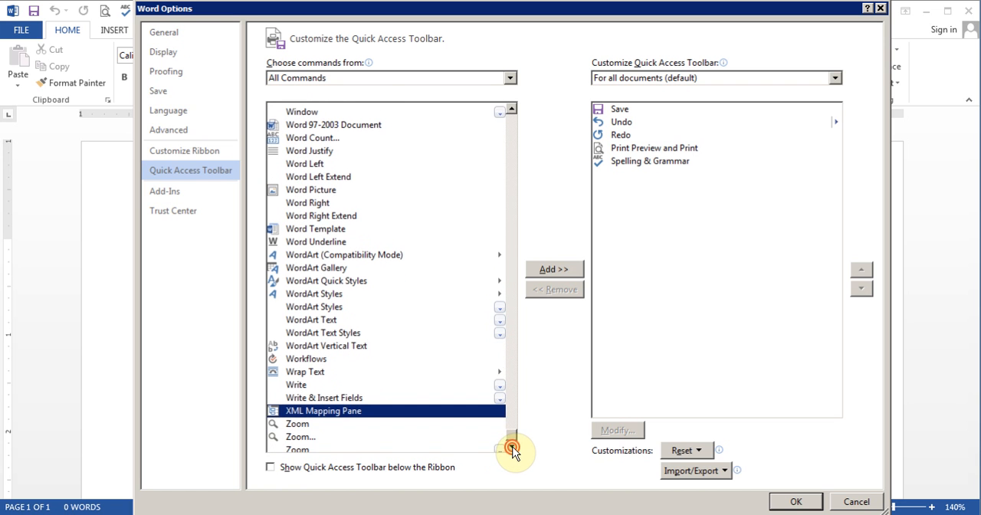
click(511, 447)
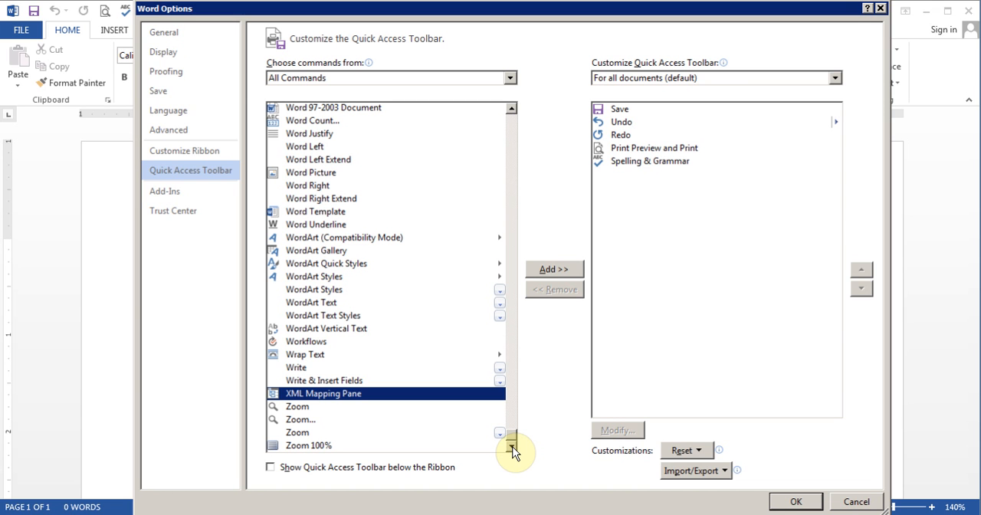
Restrict the available commands to the Home Tab, review them, and accept the options
click(509, 77)
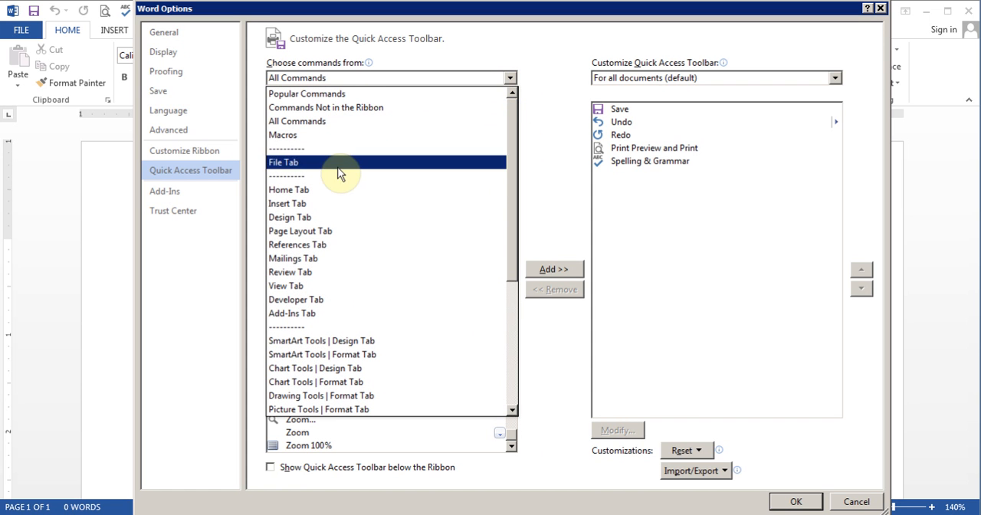
click(322, 194)
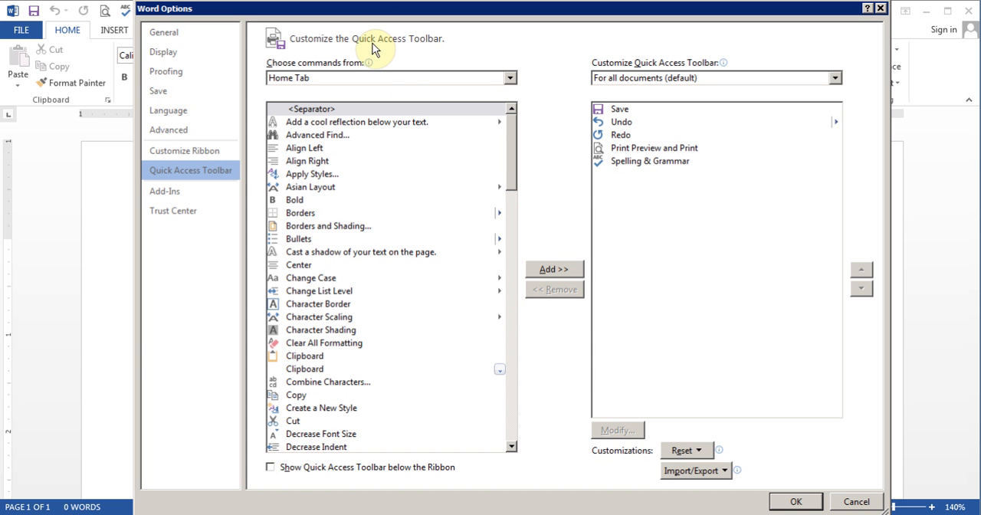
click(789, 501)
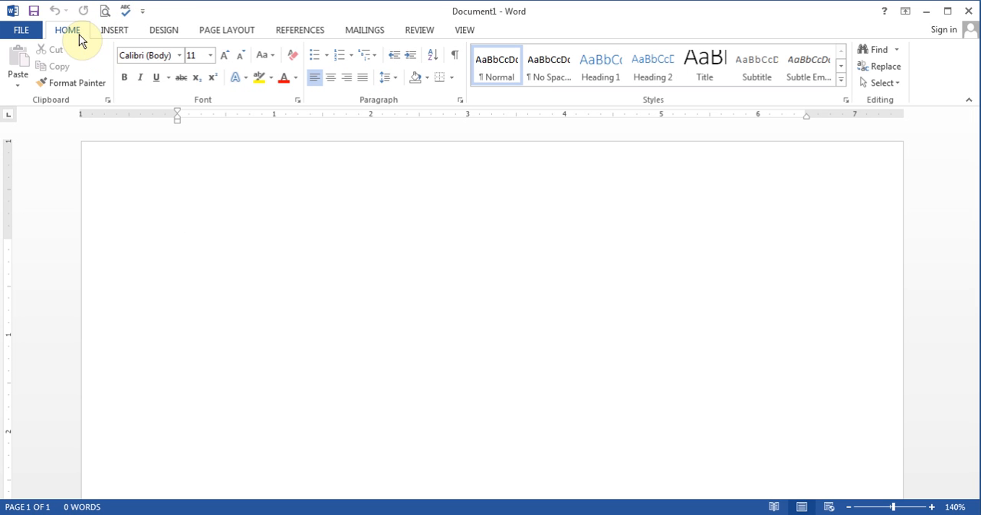
Examine the Insert command groups in the ribbon and return to the Home commands
click(109, 32)
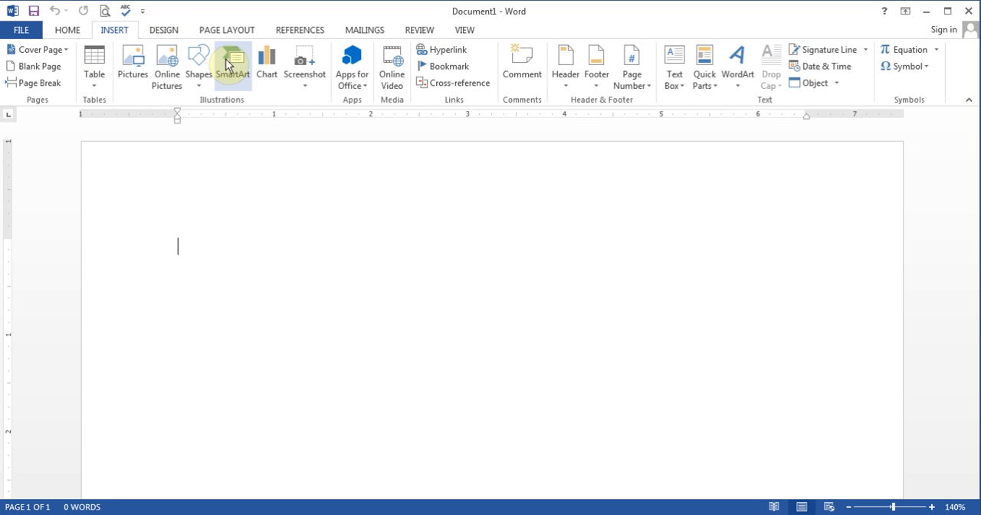
click(65, 32)
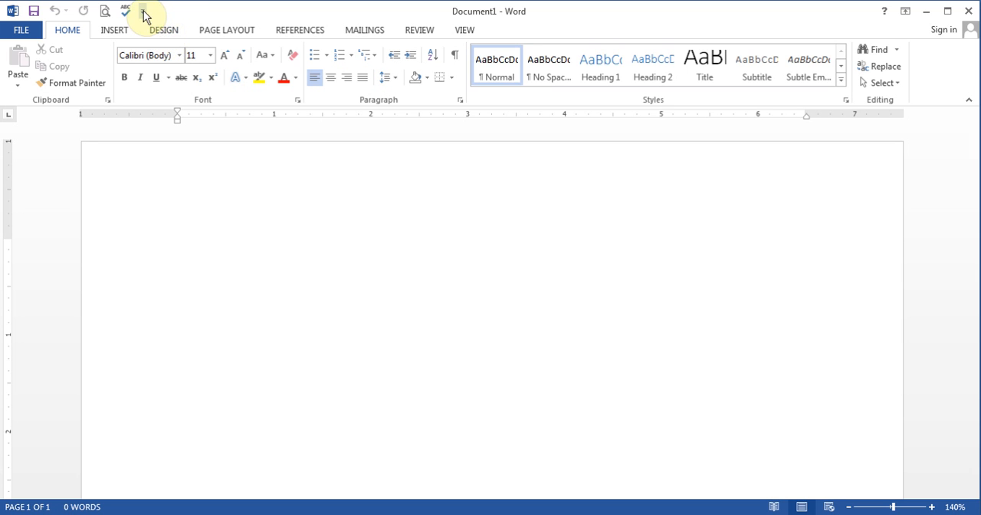
Open the Quick Access Toolbar options, switch to the ribbon customization options, and accept them without edits
click(143, 11)
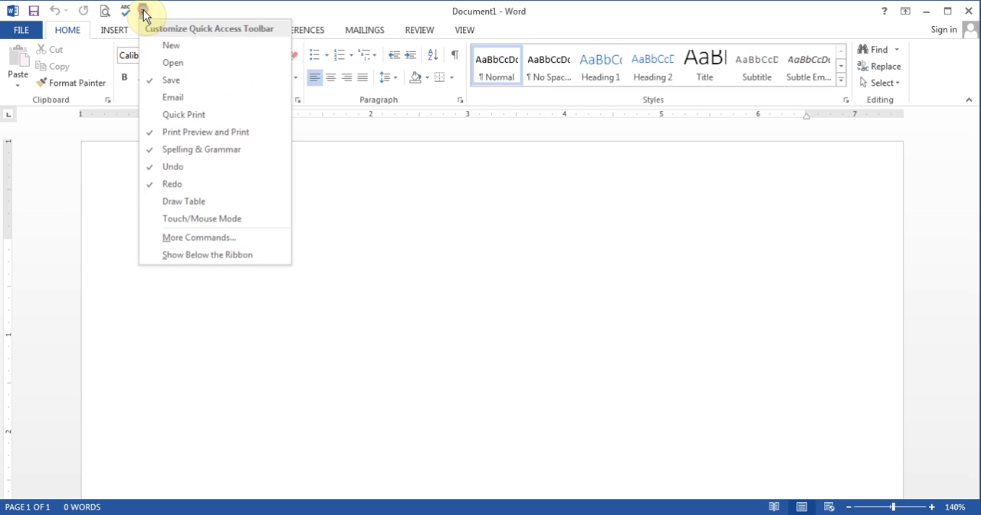
click(209, 236)
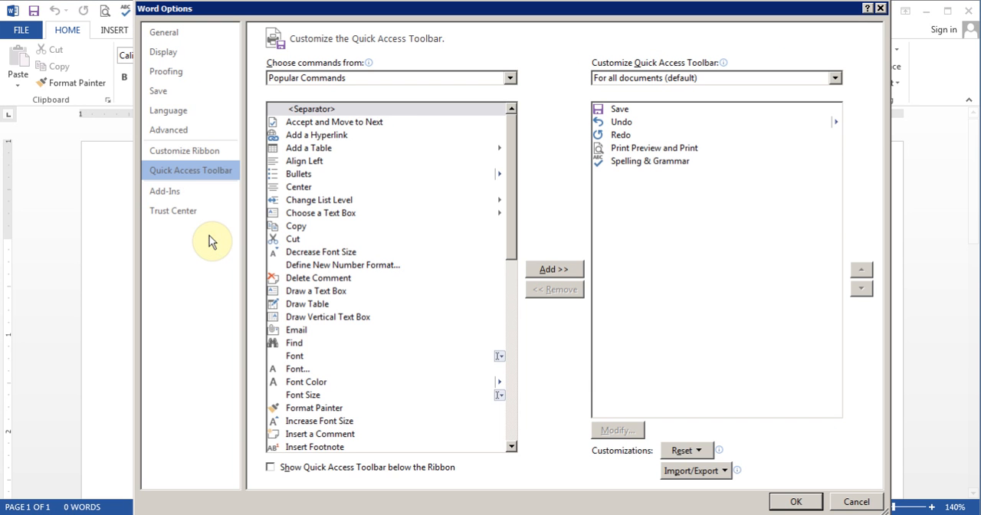
click(198, 148)
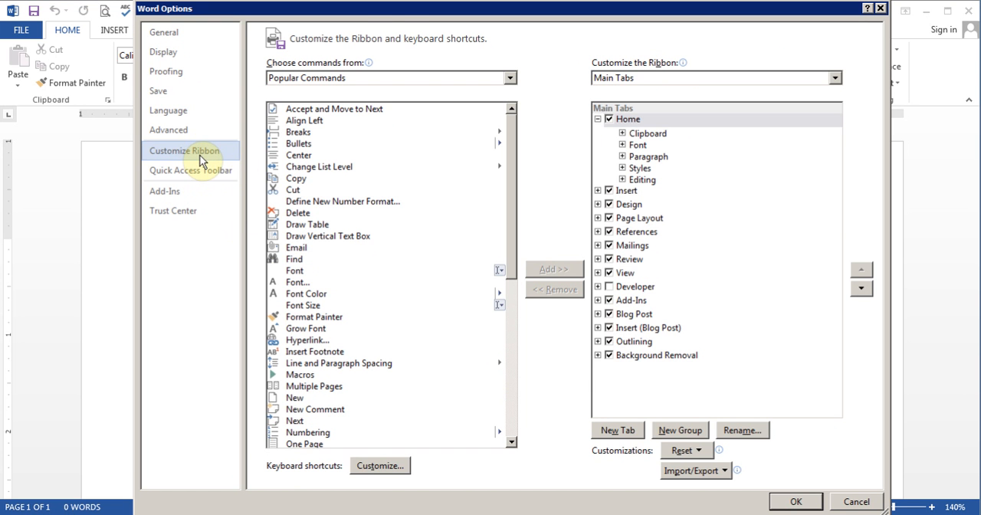
click(797, 500)
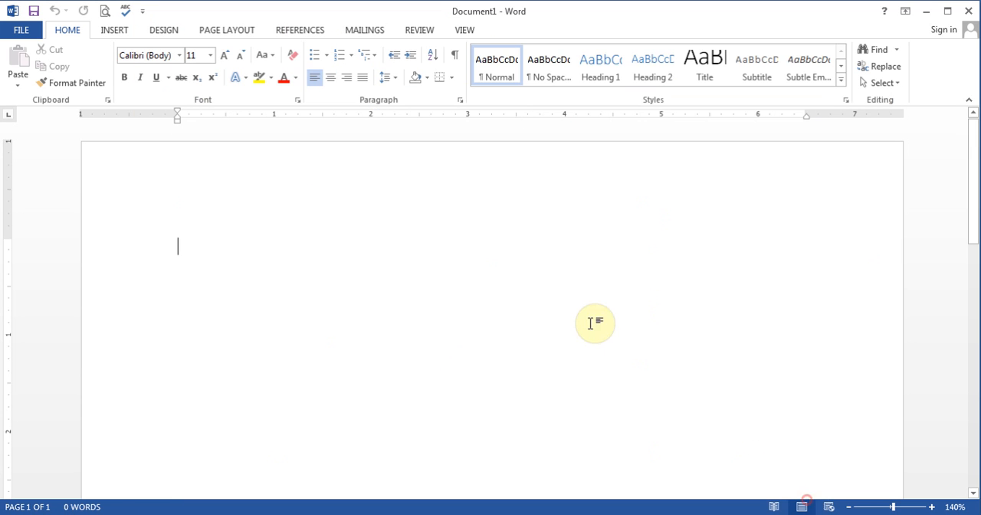
Add a new custom tab after Home in the Word options for customizing the ribbon, and rename it Test
click(23, 29)
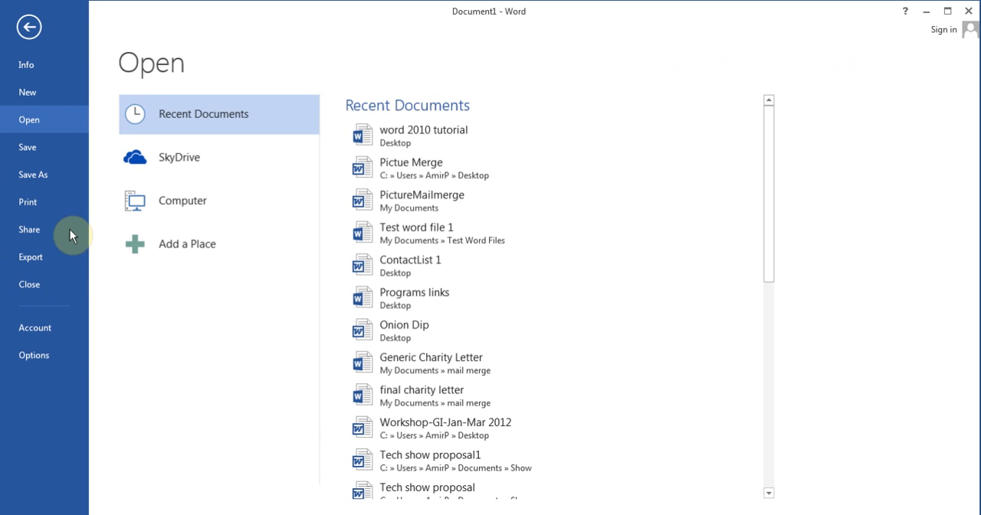
click(42, 356)
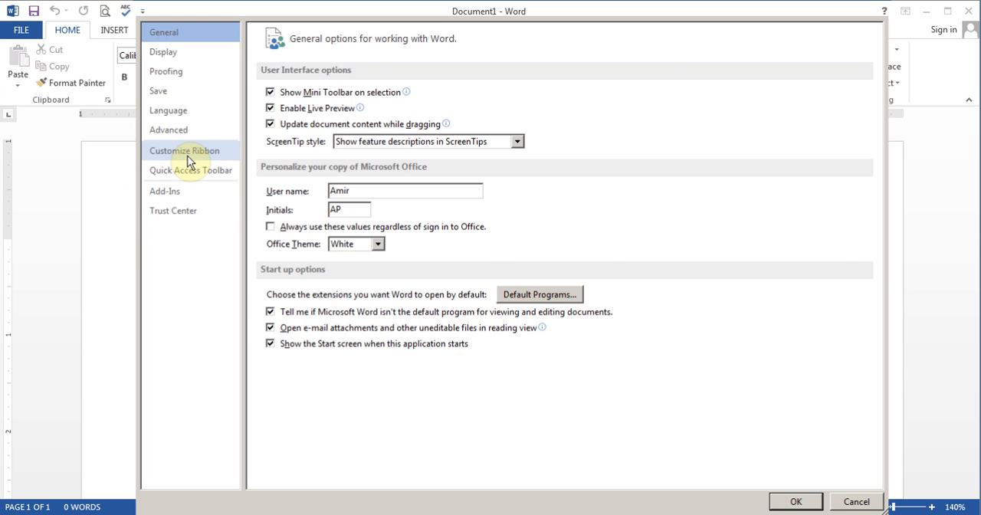
click(188, 157)
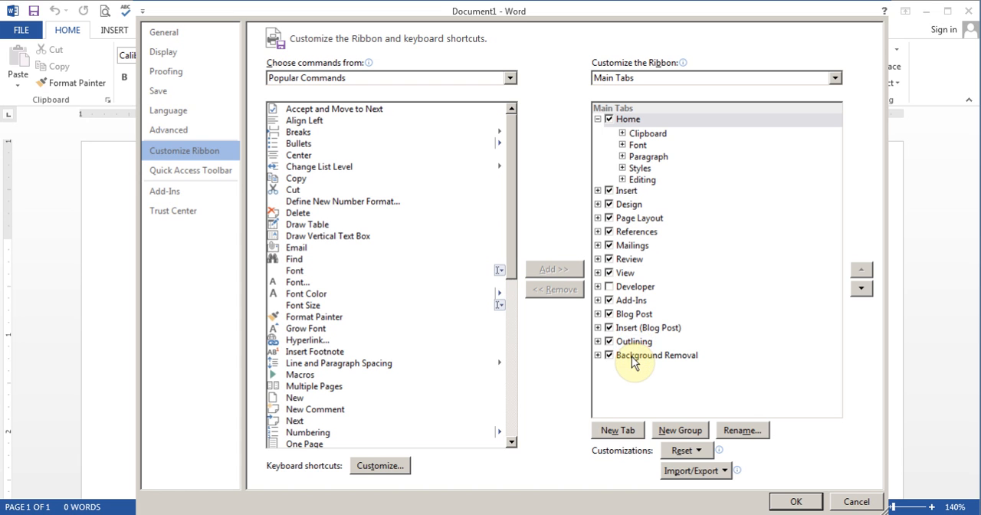
click(619, 432)
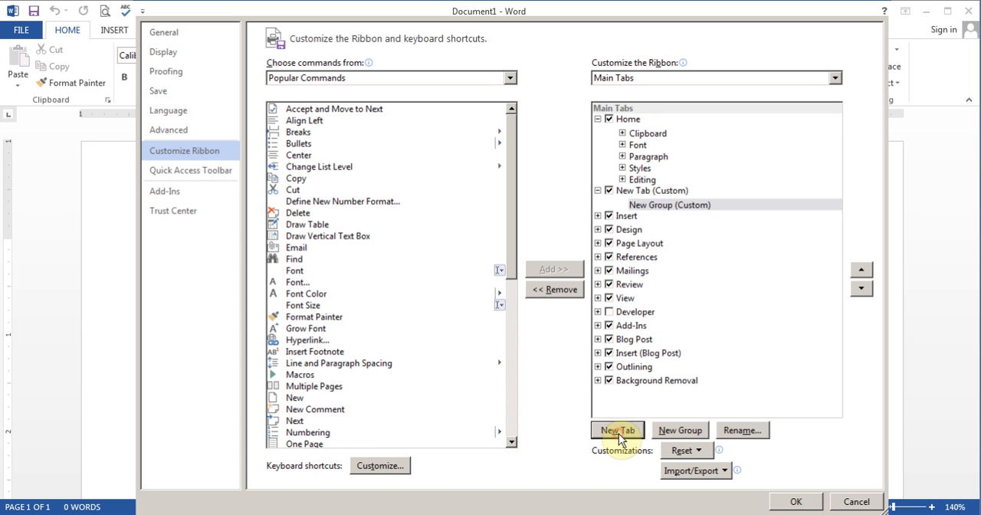
click(635, 192)
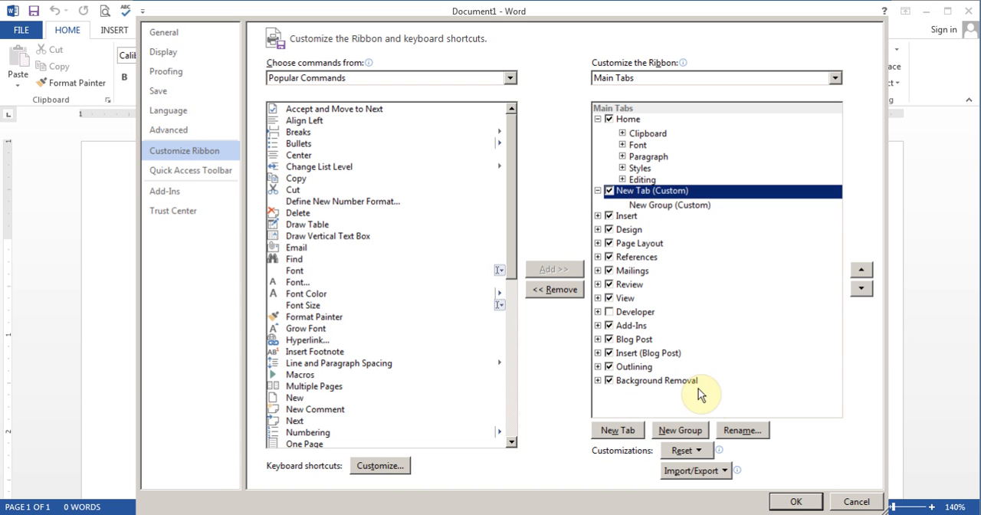
click(736, 431)
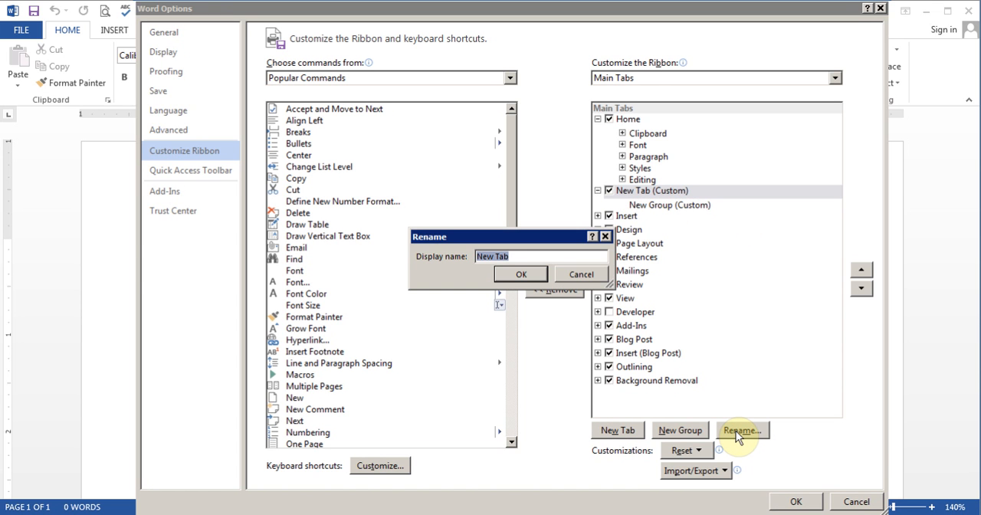
text(Test)
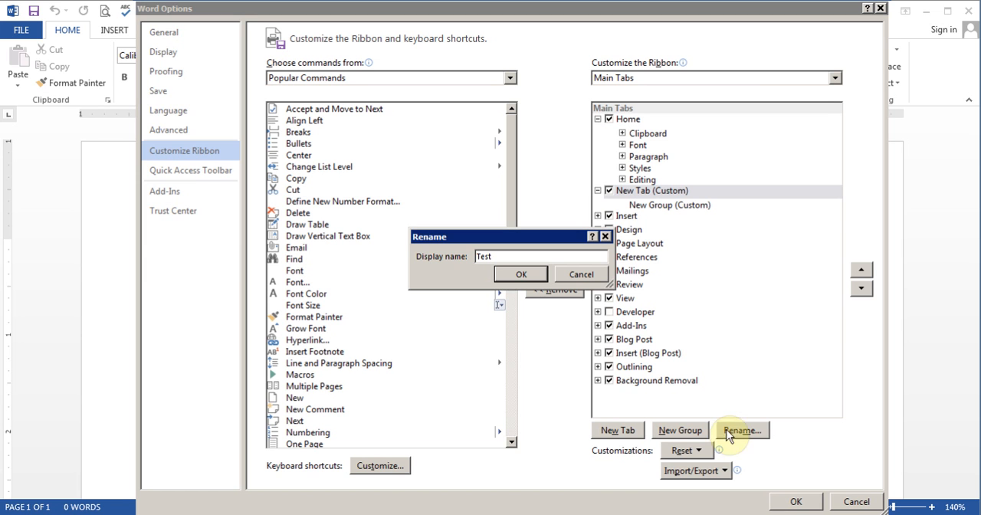
click(526, 274)
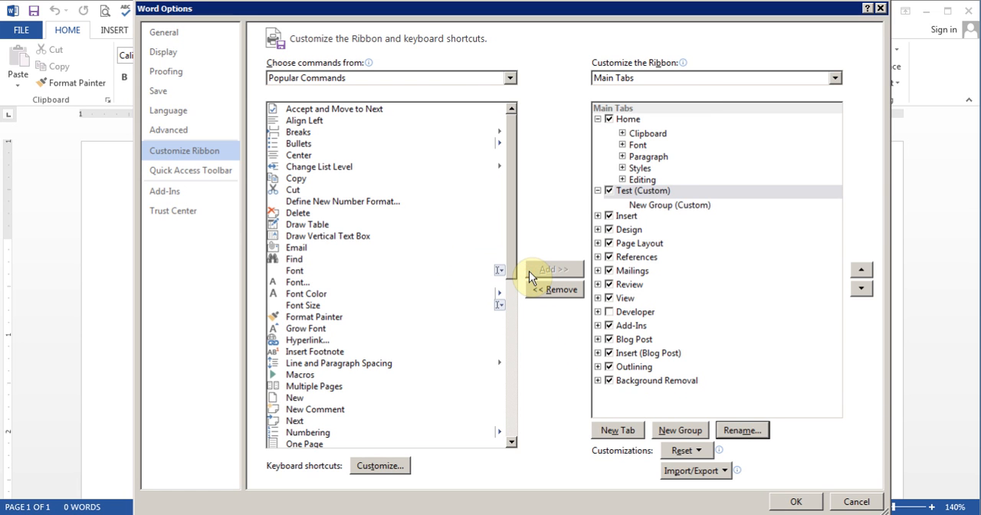
Review the Clipboard and Font groups under Home, and rename the Test tab's new group as ABC
click(657, 206)
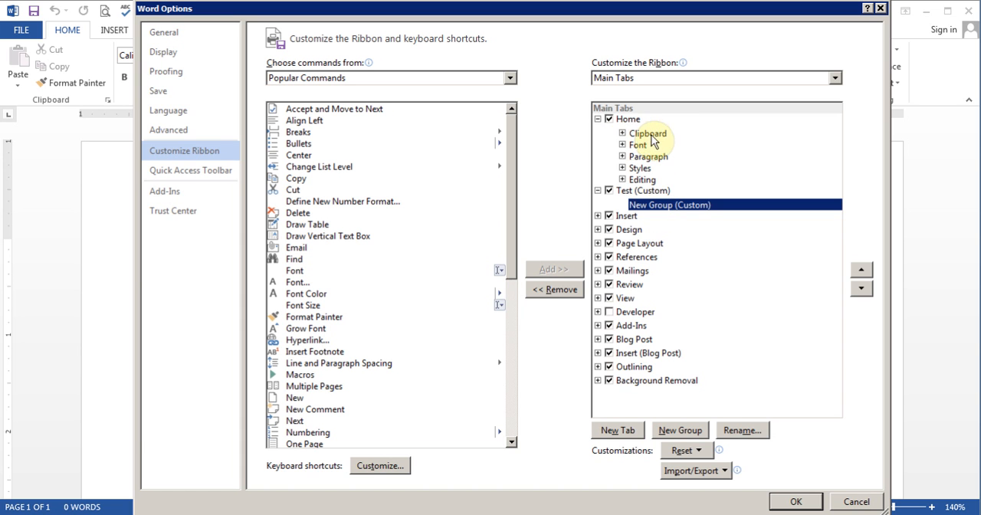
click(623, 134)
click(622, 135)
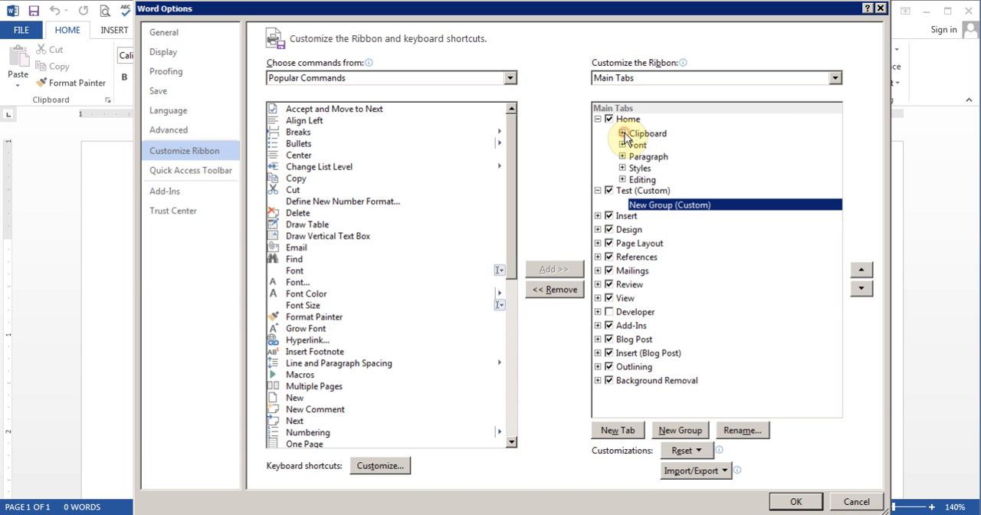
click(622, 145)
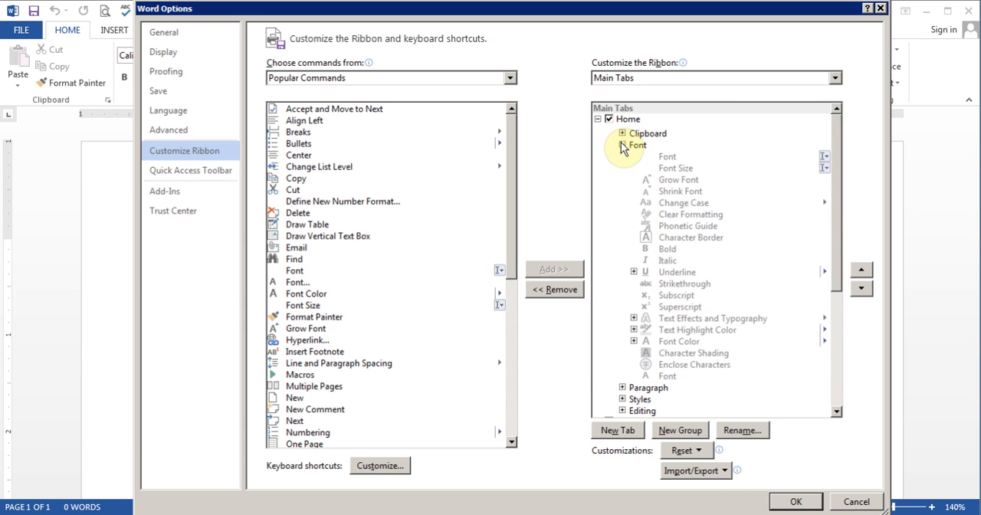
click(622, 145)
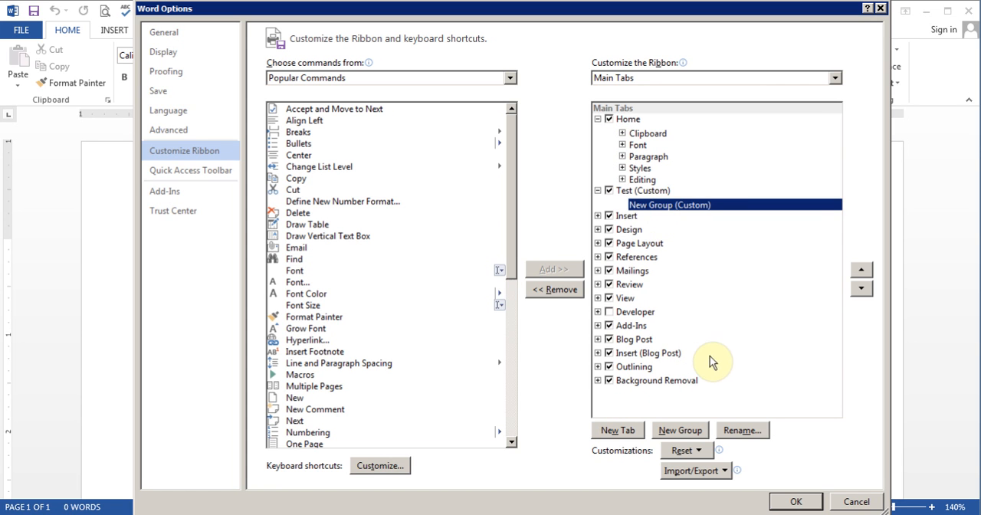
click(740, 431)
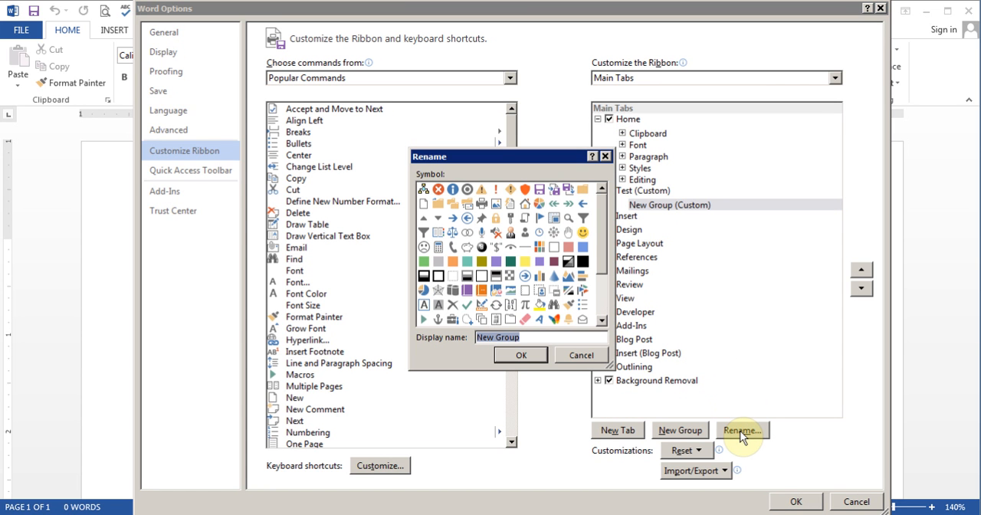
text(ABC)
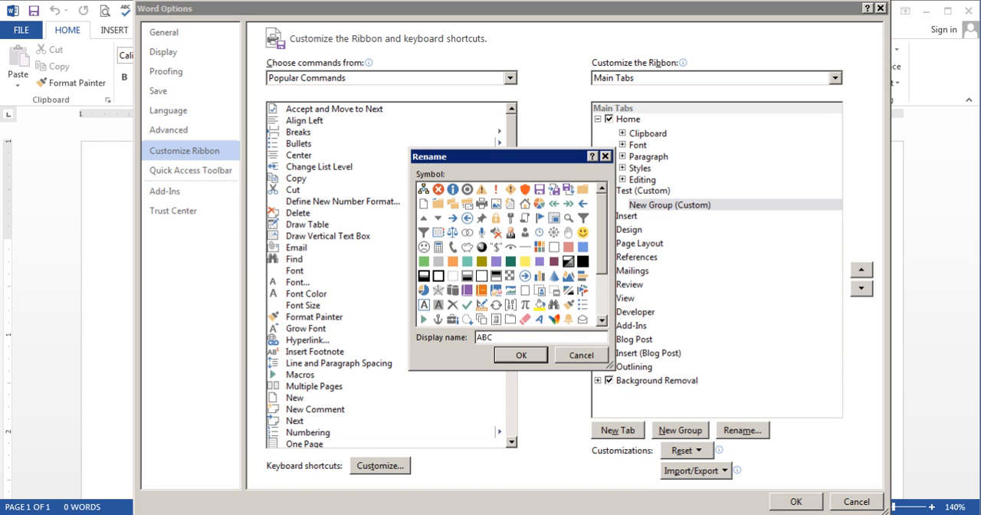
click(540, 354)
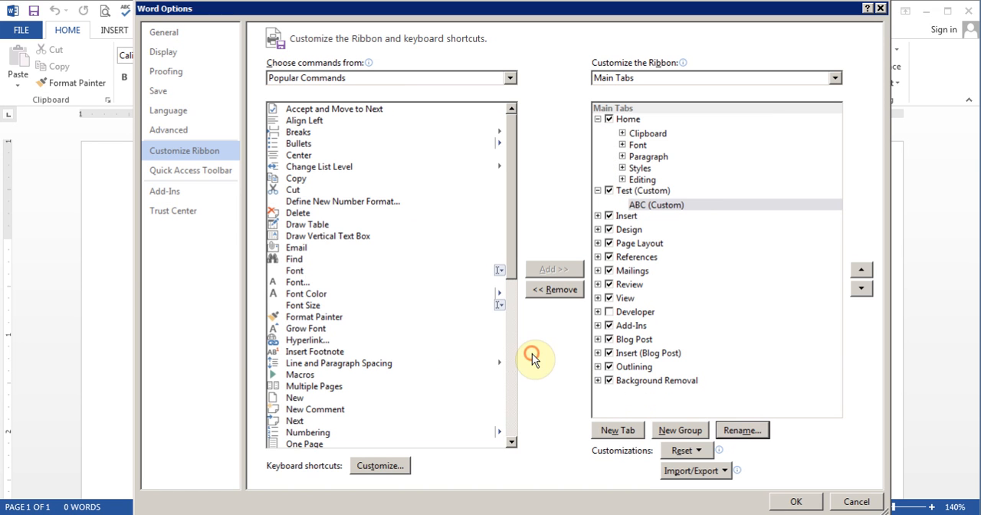
Add the Bullets and Breaks commands to the ABC group and collapse the group
click(659, 207)
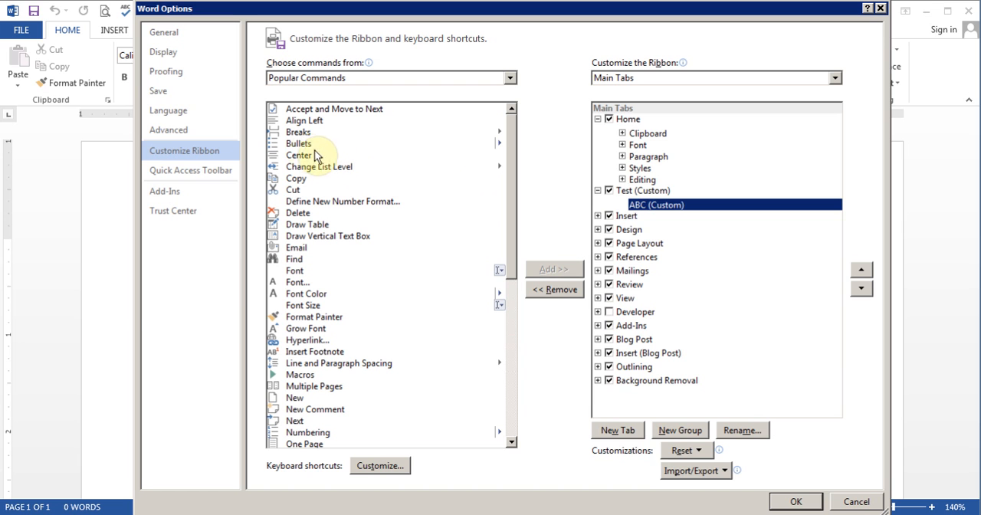
click(300, 145)
click(557, 269)
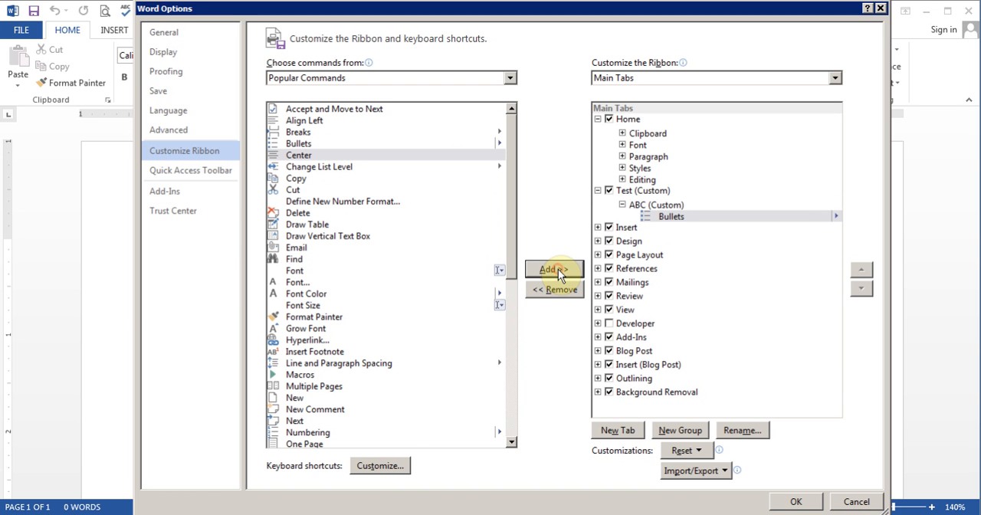
click(298, 132)
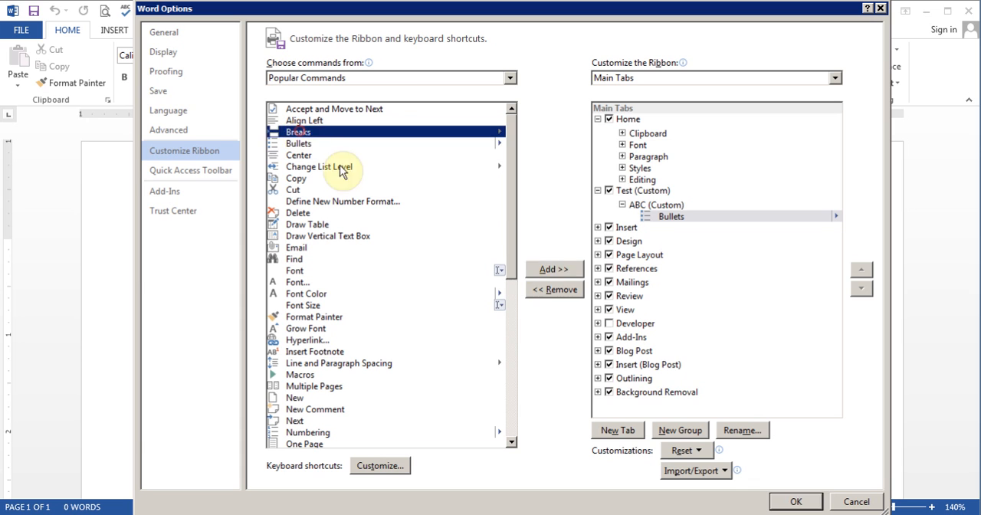
click(541, 271)
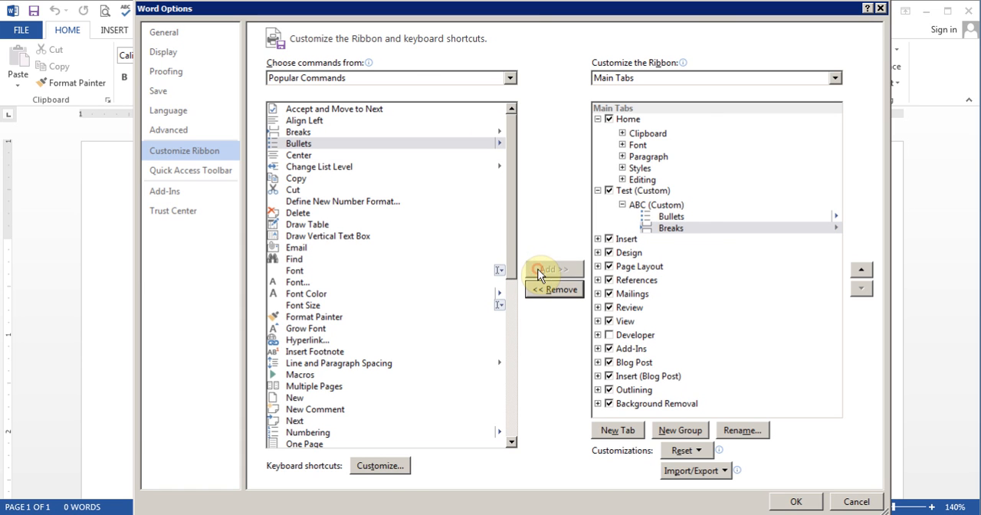
click(621, 206)
Add a second custom group to the Test tab and rename it XYZ
click(642, 192)
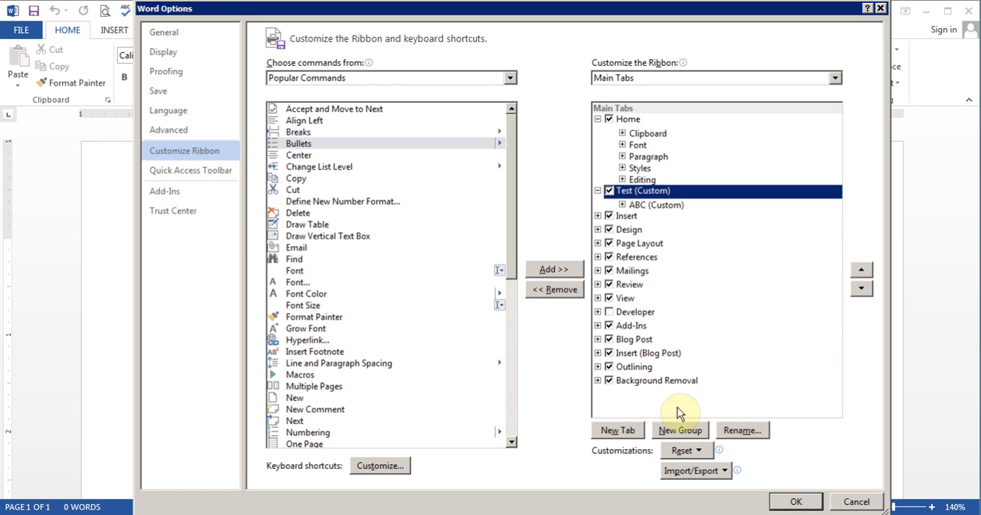
click(679, 430)
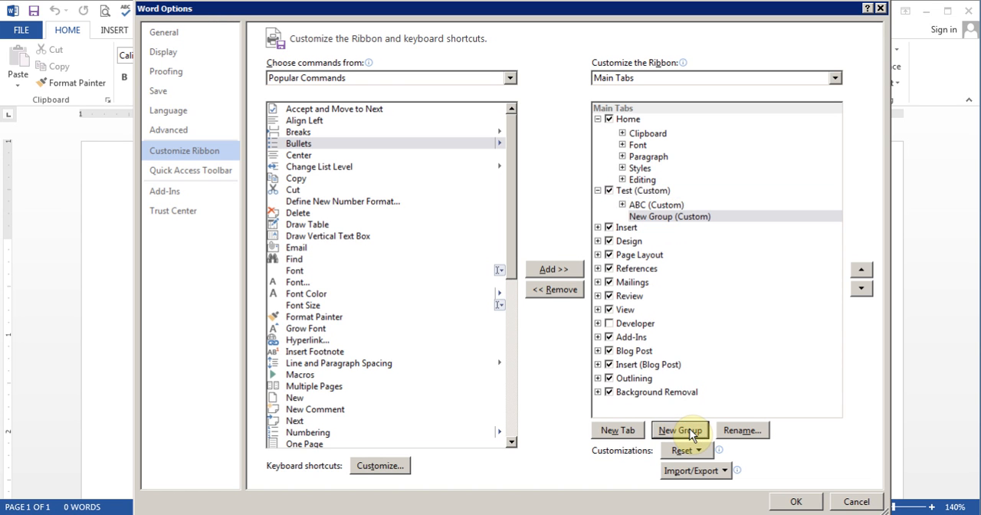
click(740, 431)
text(XYZ)
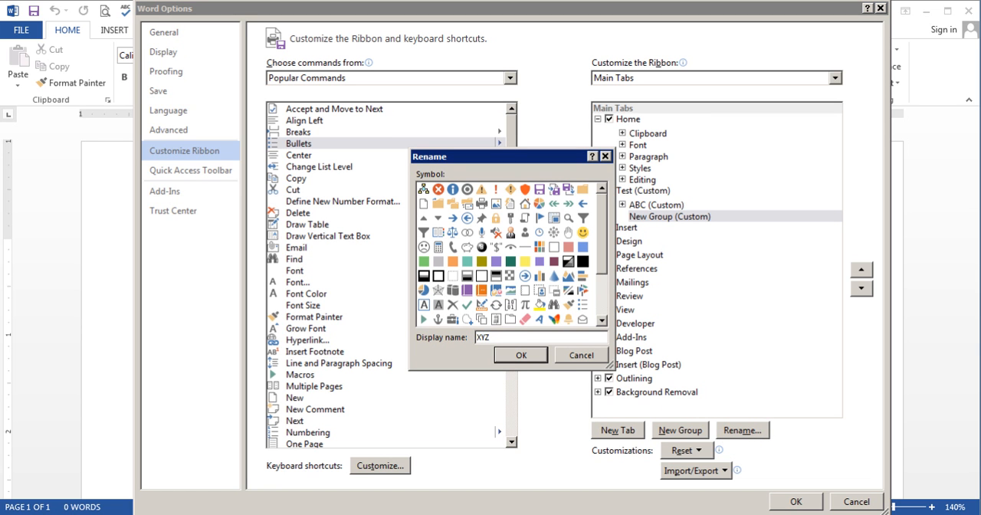
click(524, 354)
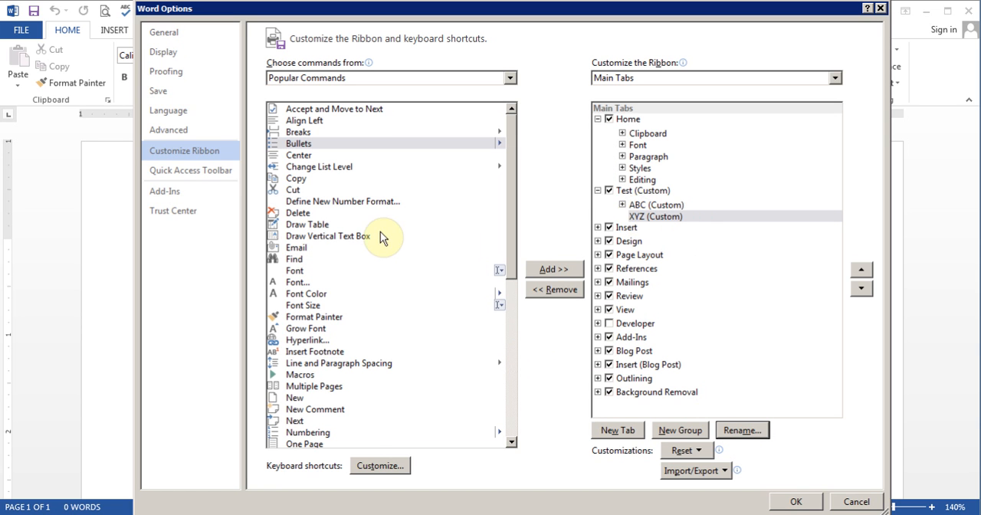
Add Find, Font, Format Painter and Insert Footnote to the XYZ group and accept the ribbon customization
click(296, 260)
click(552, 270)
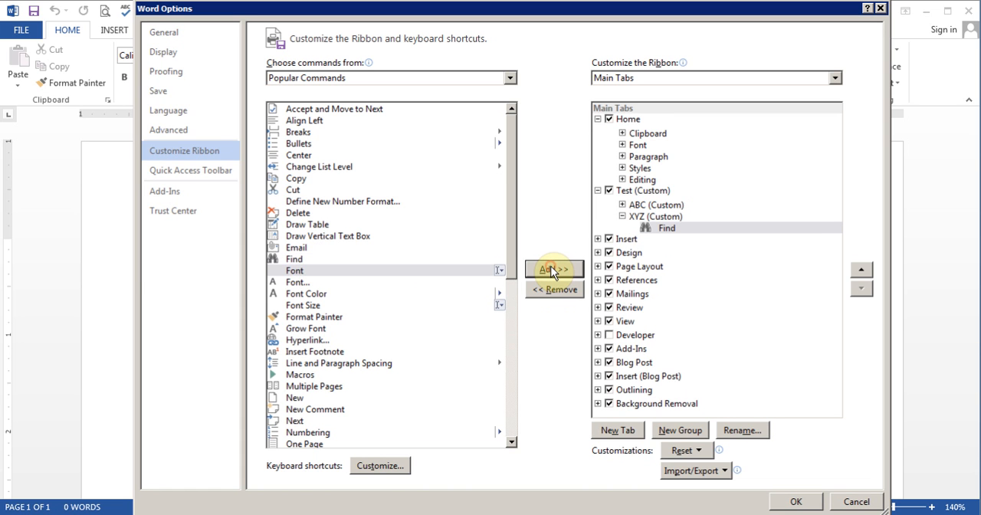
click(552, 270)
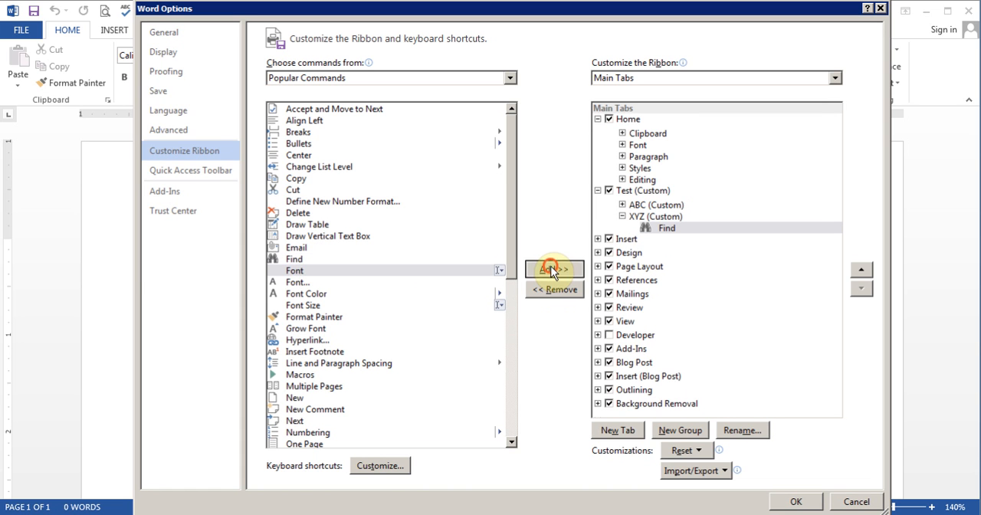
click(297, 317)
click(546, 270)
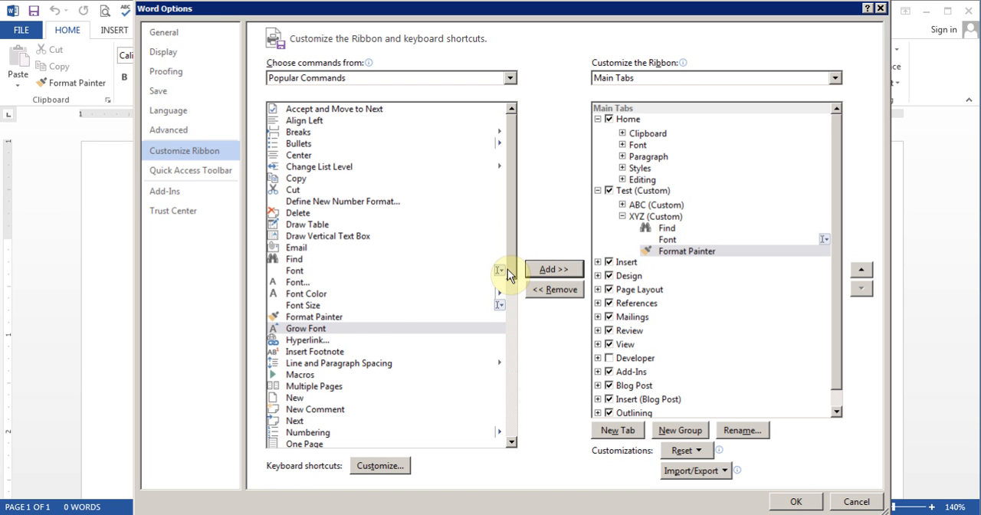
click(320, 353)
click(560, 270)
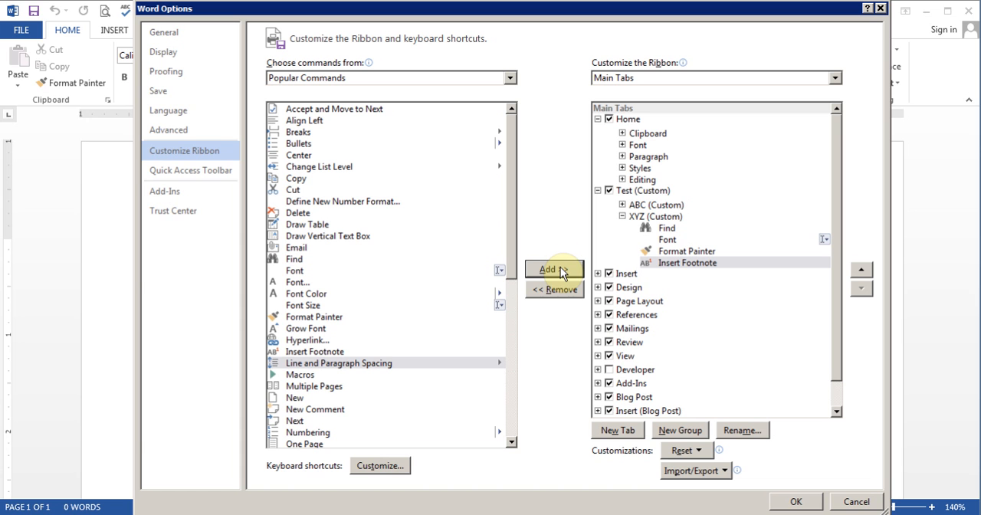
click(783, 502)
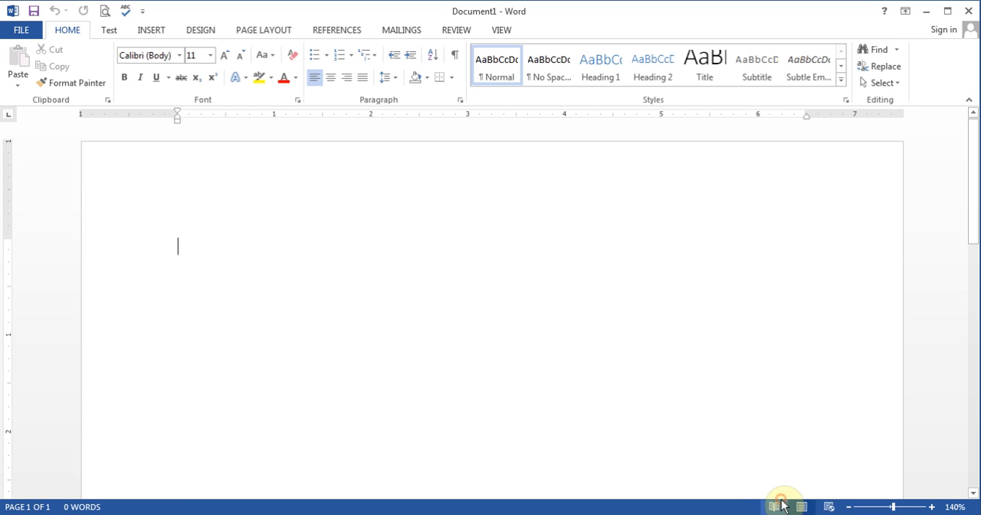
Examine the ABC and XYZ groups on the Test tab and return to the Home commands
click(108, 33)
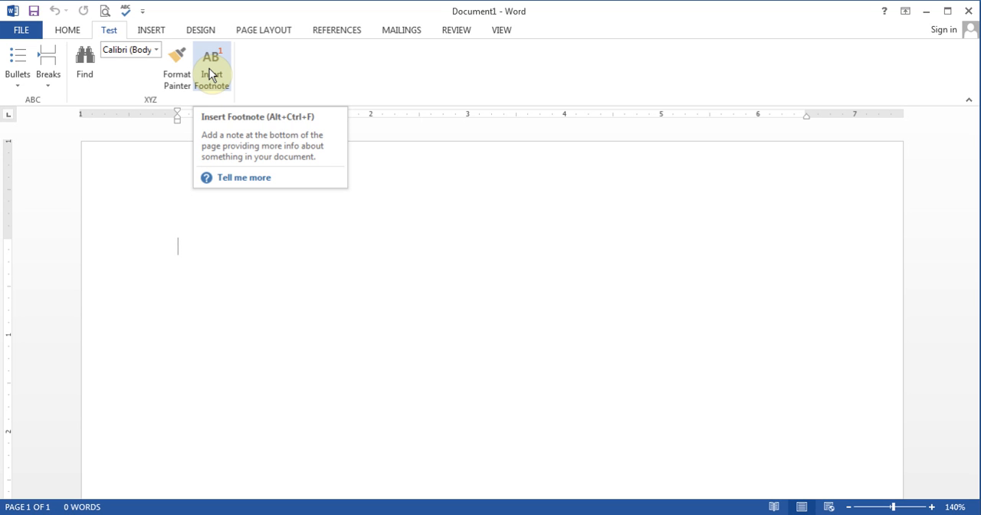
click(64, 30)
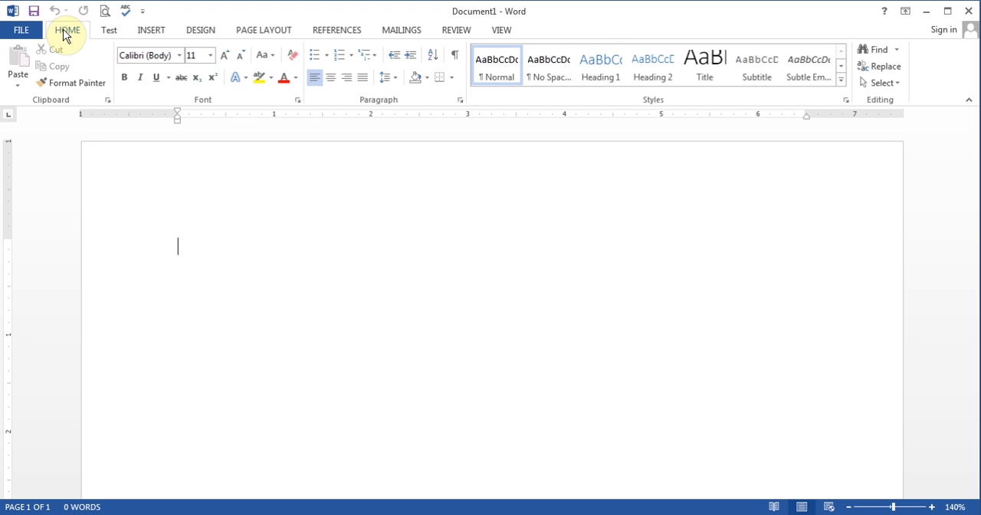
Hide the custom Test tab in the ribbon customization options and accept the change
click(142, 11)
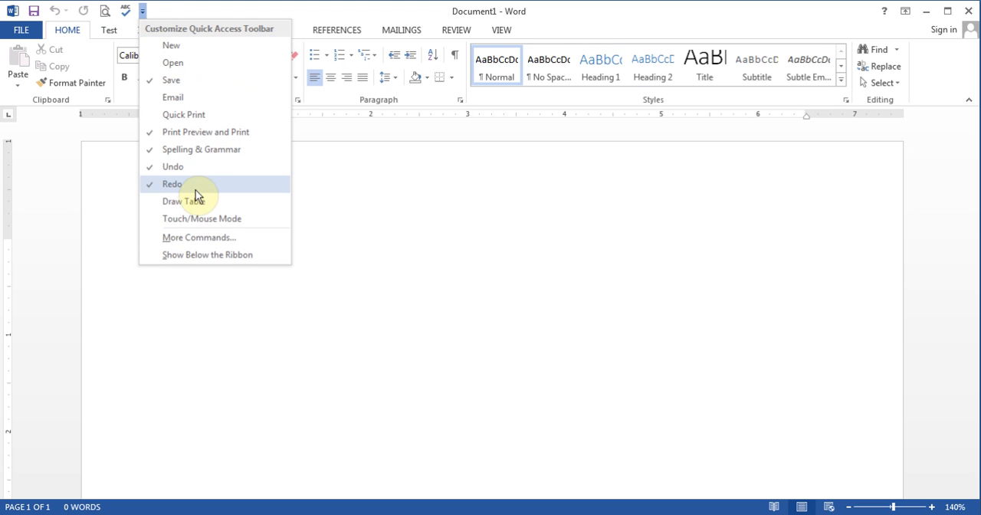
click(200, 237)
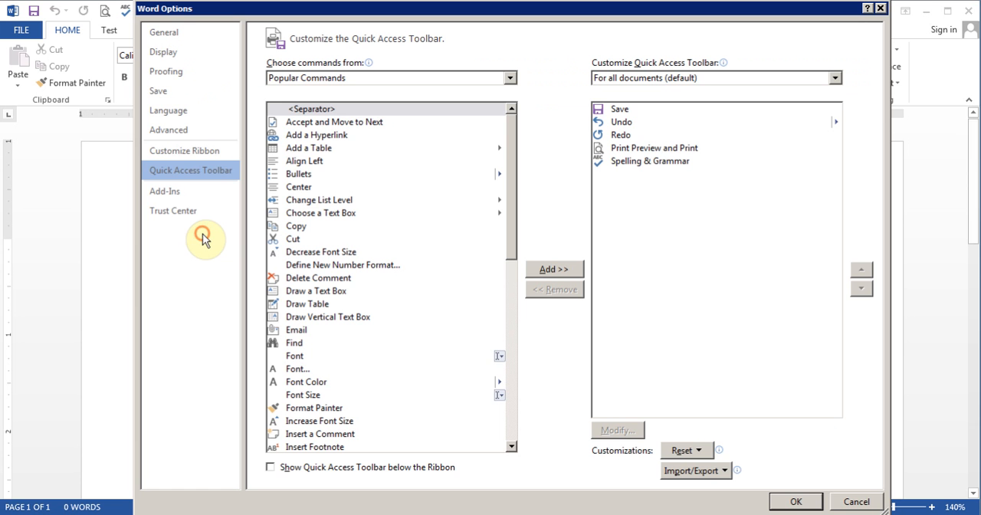
click(198, 153)
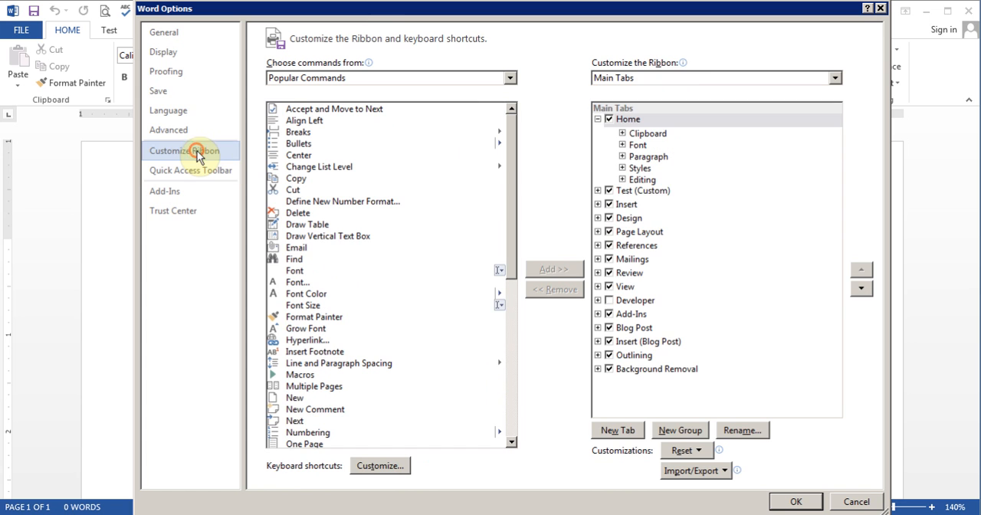
click(608, 191)
click(608, 191)
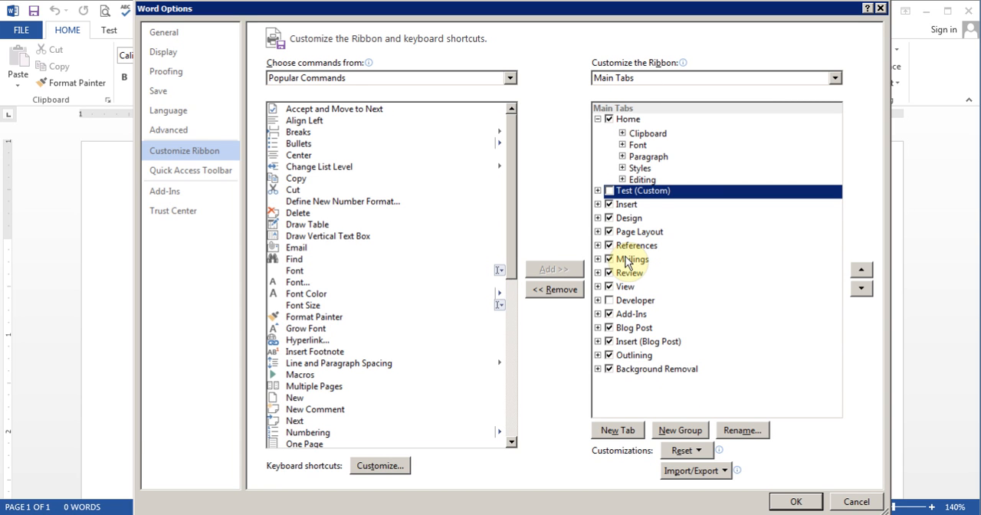
click(791, 500)
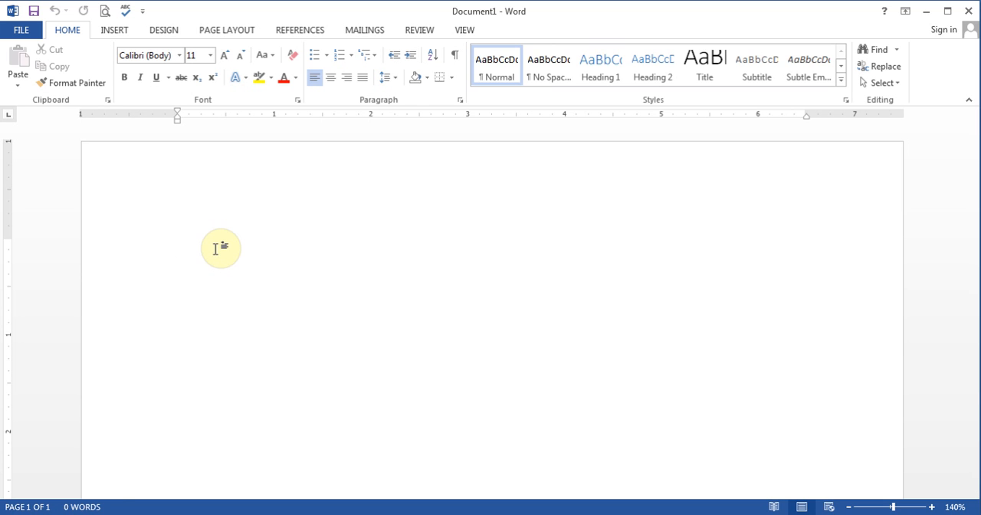
Enter the person's full name on the document's first line and start a new line below it
text(Amir )
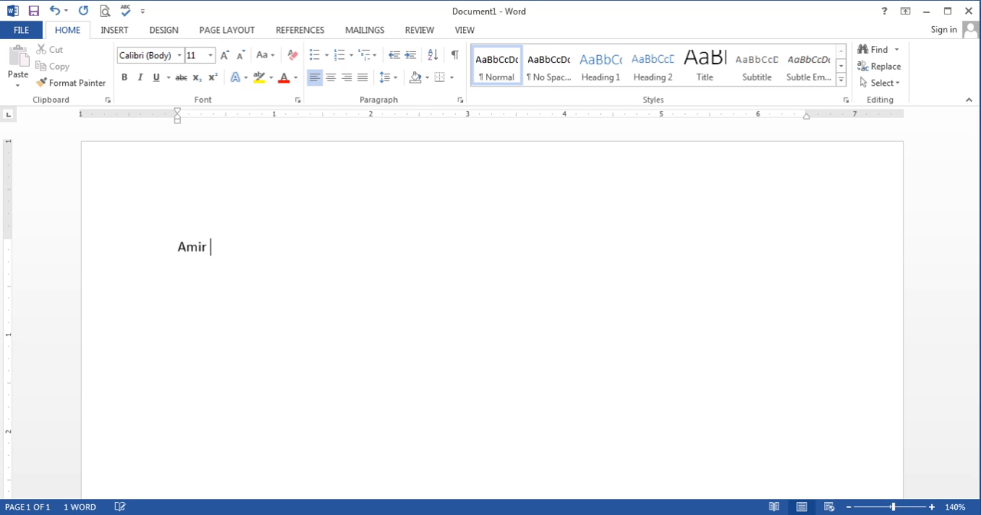
text(Parmar)
key(Return)
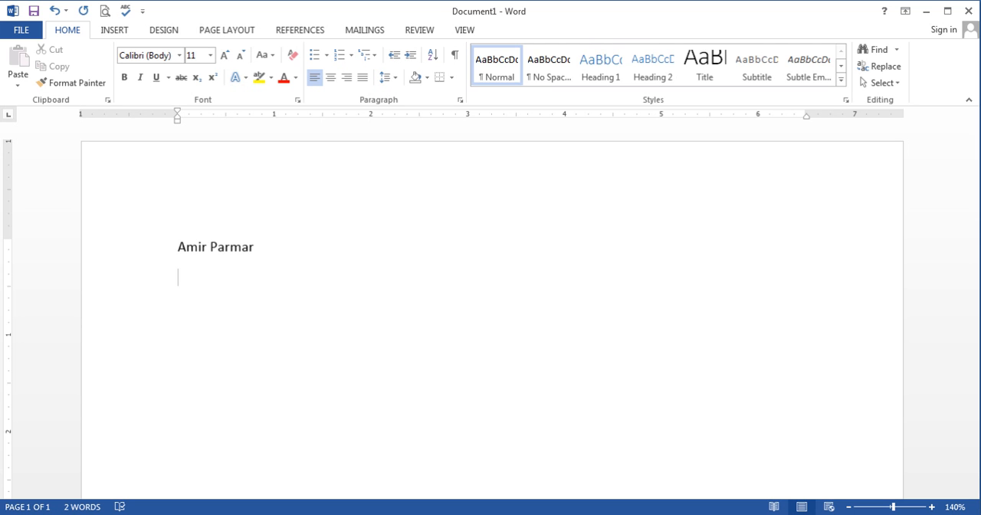
Apply the No Spacing style to the name line and the empty line below it
click(178, 247)
drag(177, 247, 304, 359)
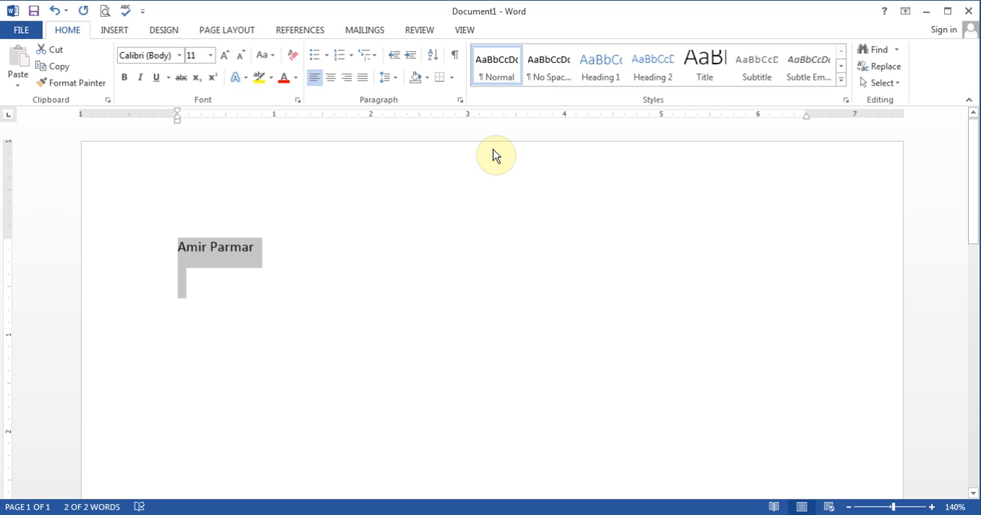
click(181, 283)
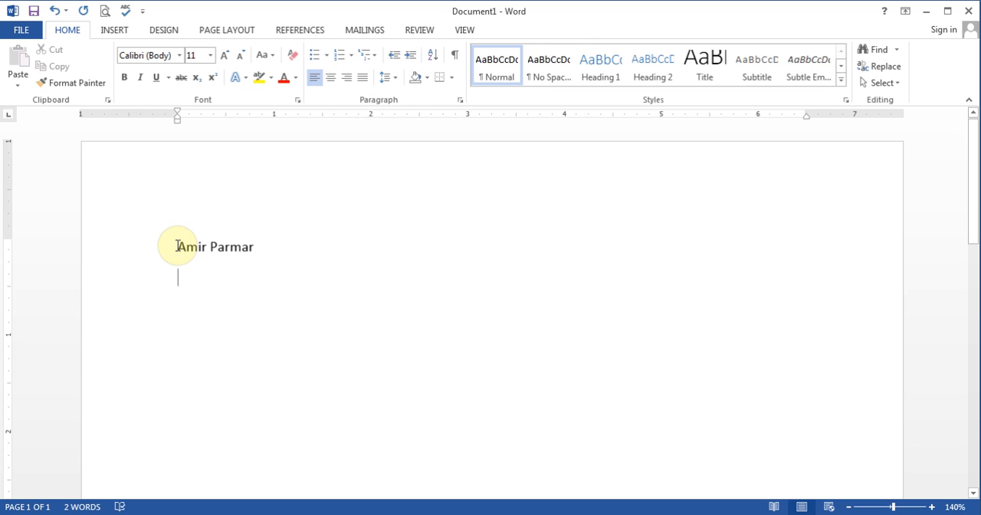
click(177, 246)
drag(177, 246, 251, 299)
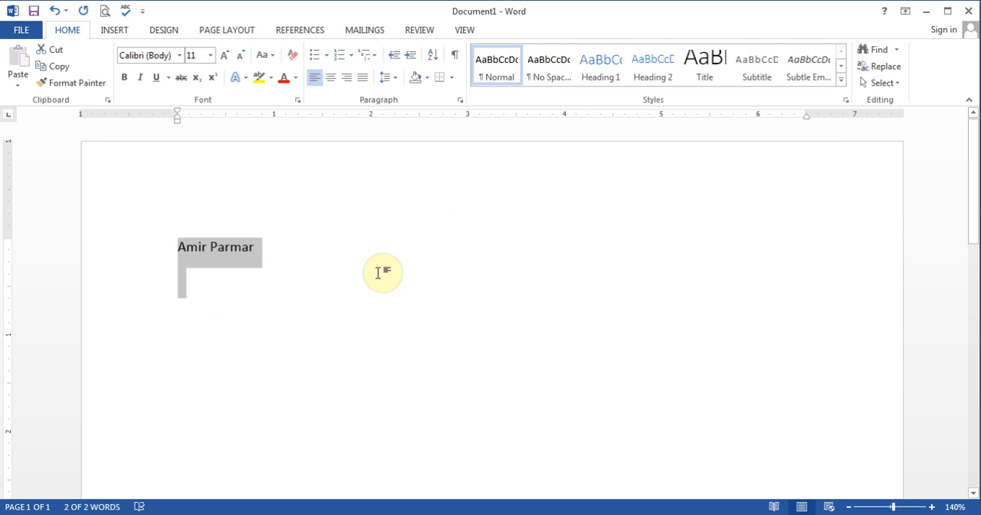
click(548, 68)
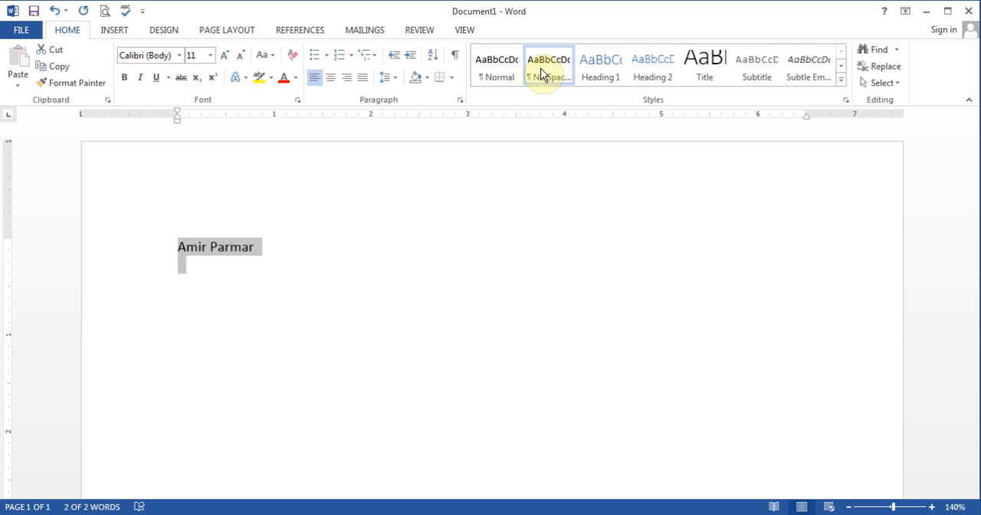
click(188, 263)
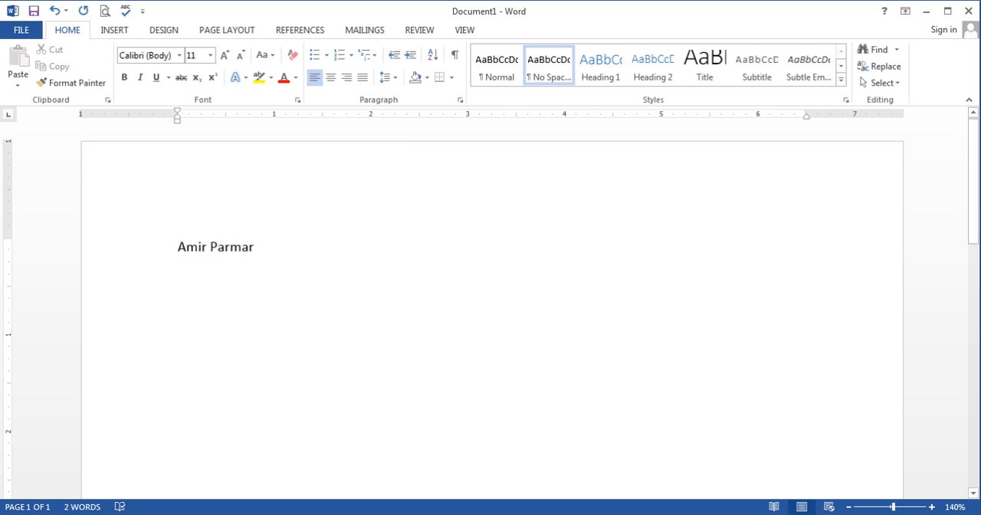
Enter the street address, city and province, postal code and phone number on separate lines below the name, followed by a blank line
text(123 Bloor)
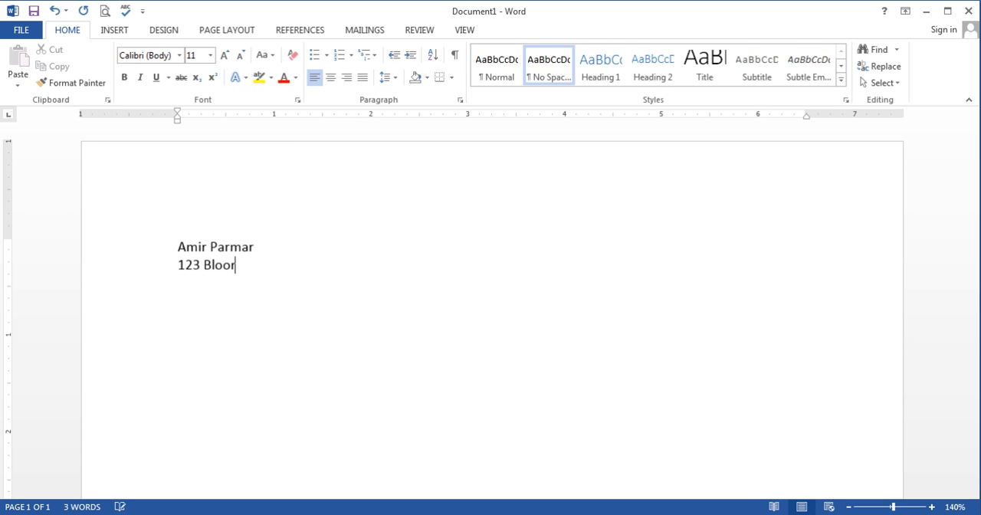
text( St )
text(Toronto, Onta)
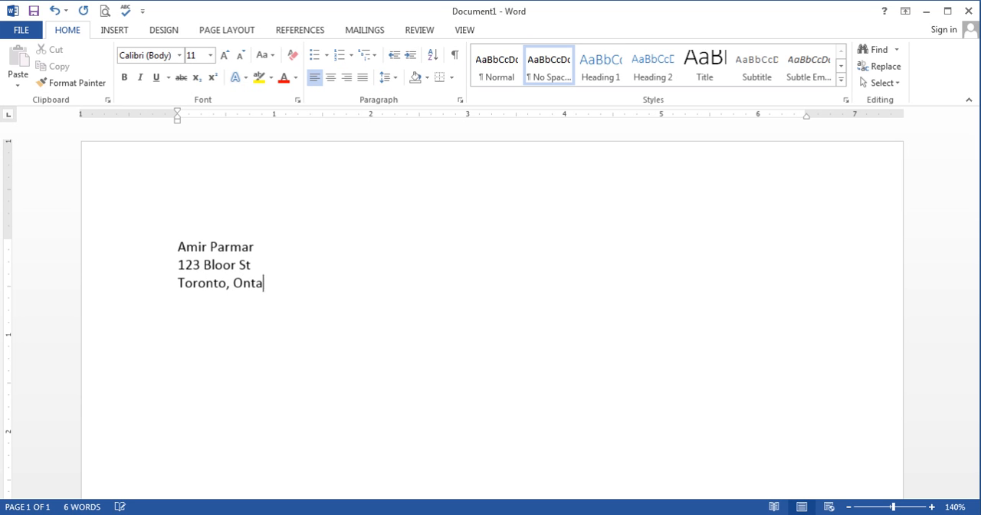
text(rio)
key(Return)
text(M4J 2J)
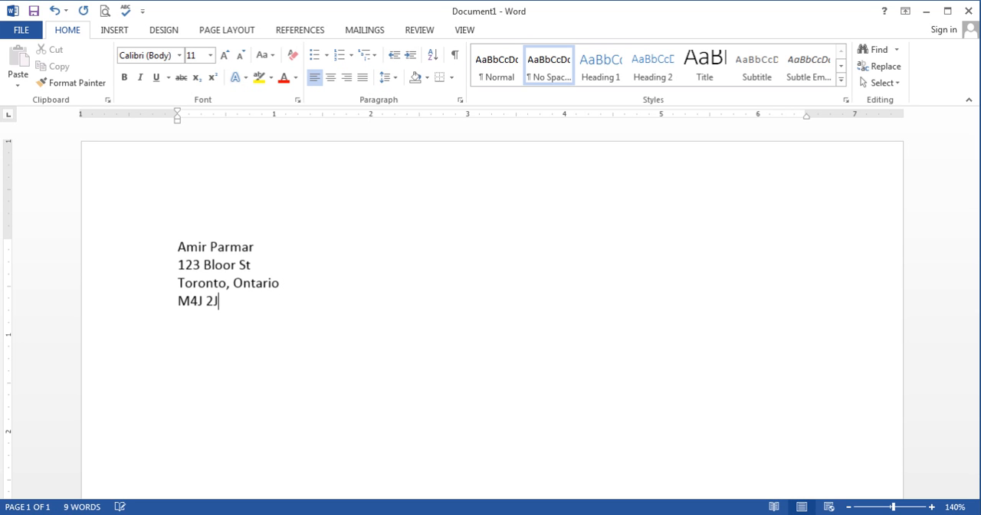
text(2 )
text(416-123-4)
text(567)
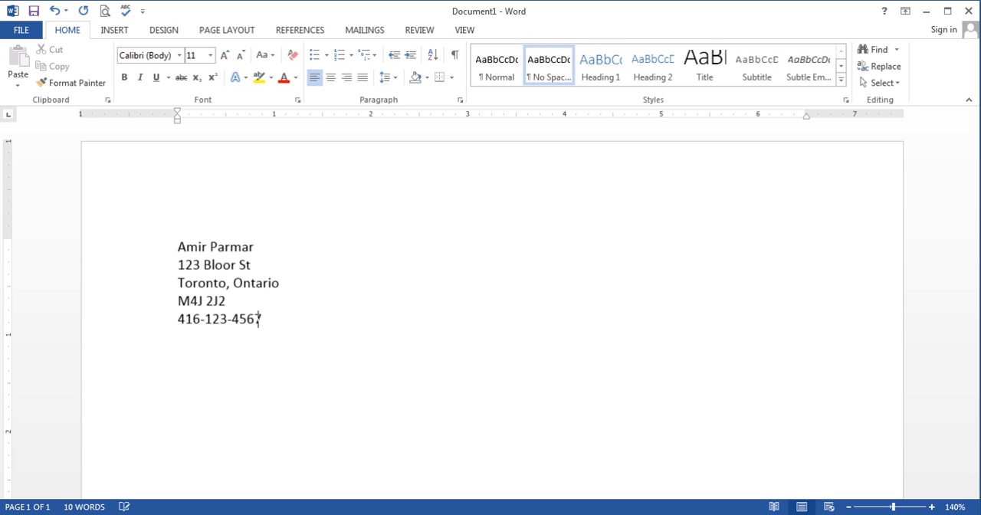
key(Return)
key(Return)
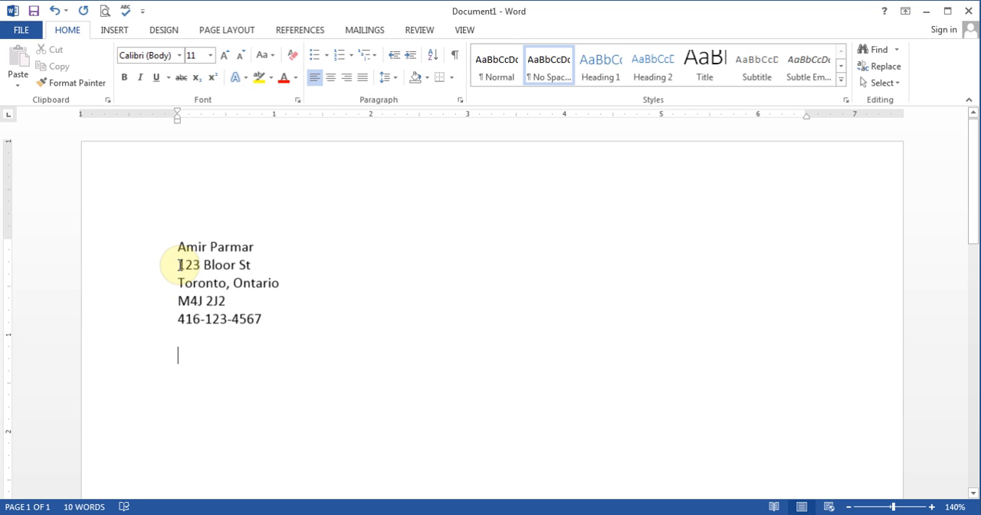
Practise selecting the street address line alone and together with all the lines down to the phone number
drag(179, 265, 247, 266)
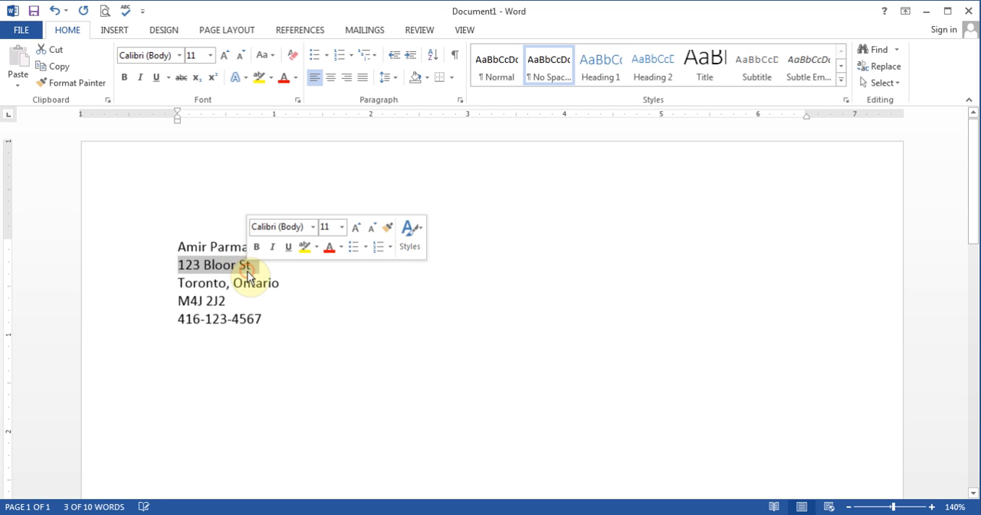
click(230, 266)
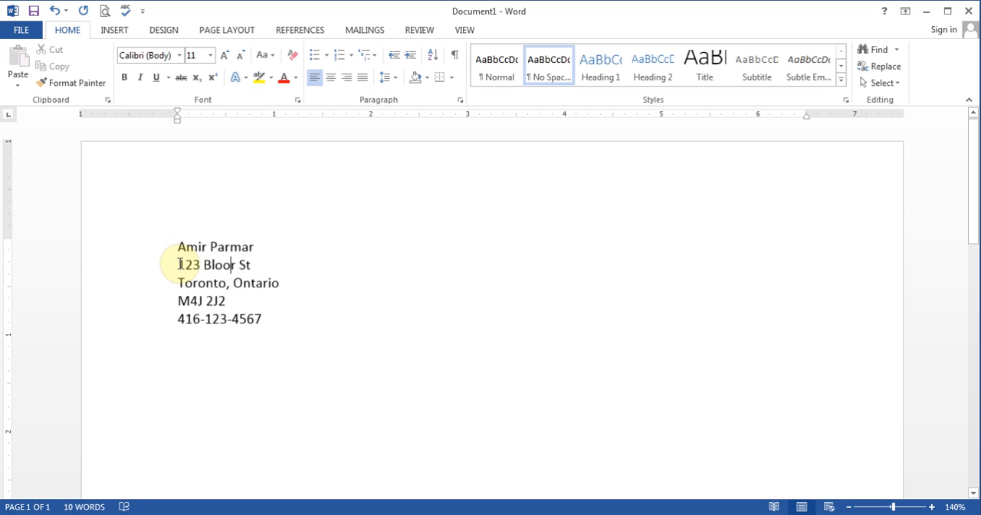
click(178, 265)
drag(178, 264, 245, 266)
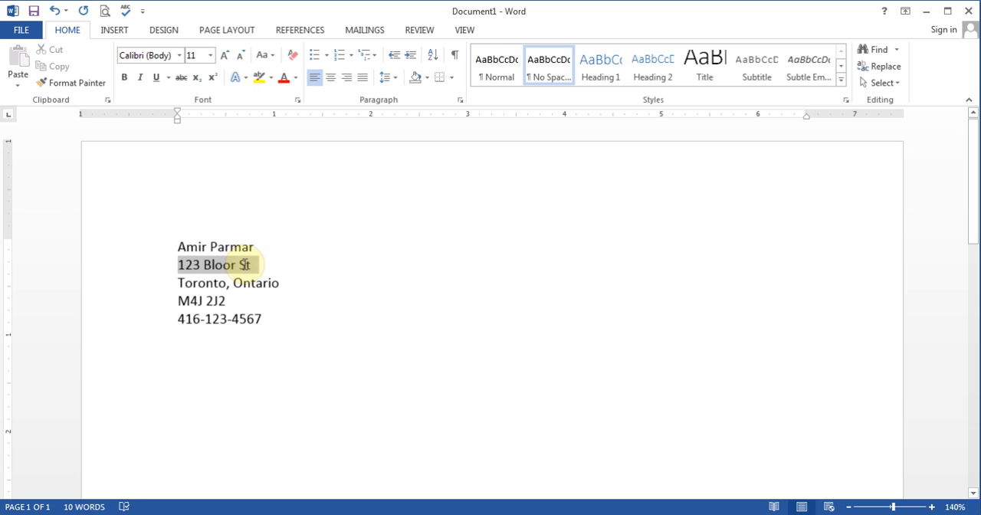
click(244, 268)
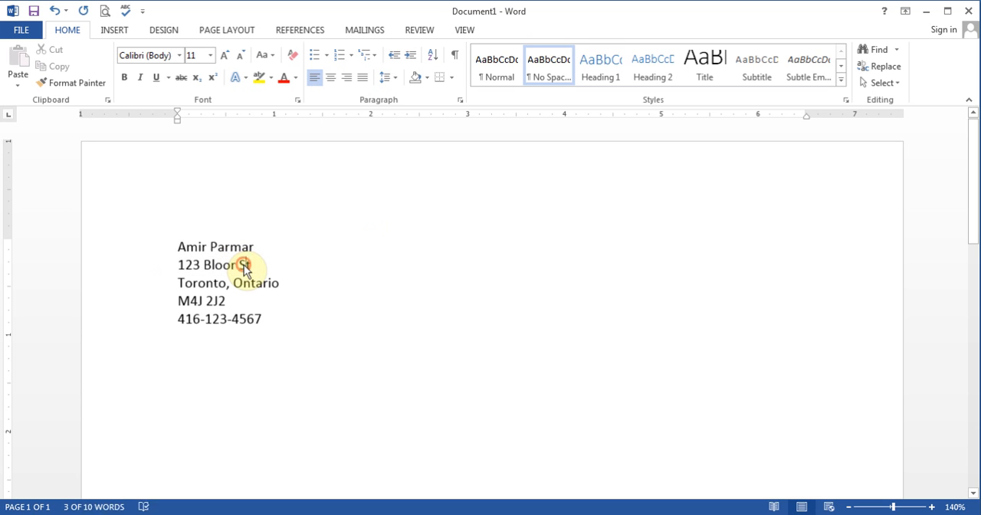
click(154, 266)
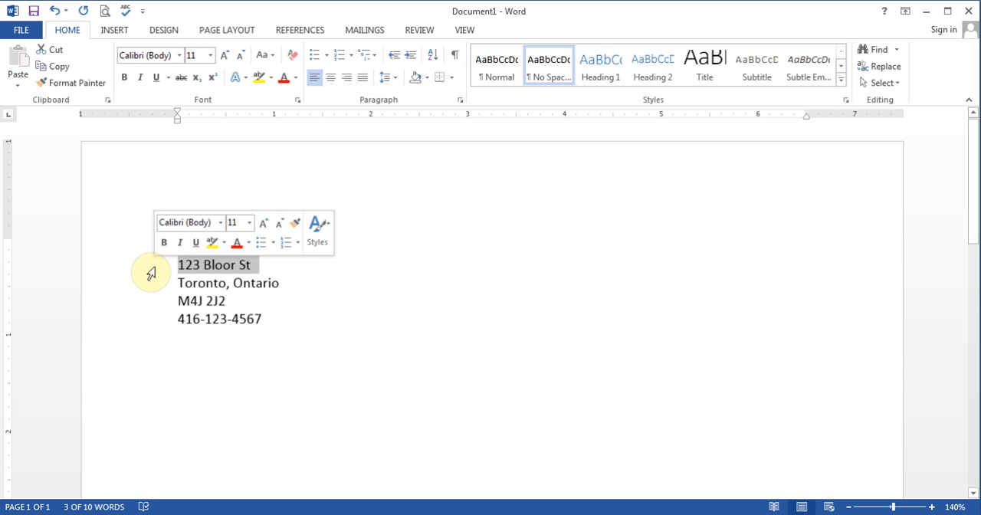
drag(151, 273, 164, 327)
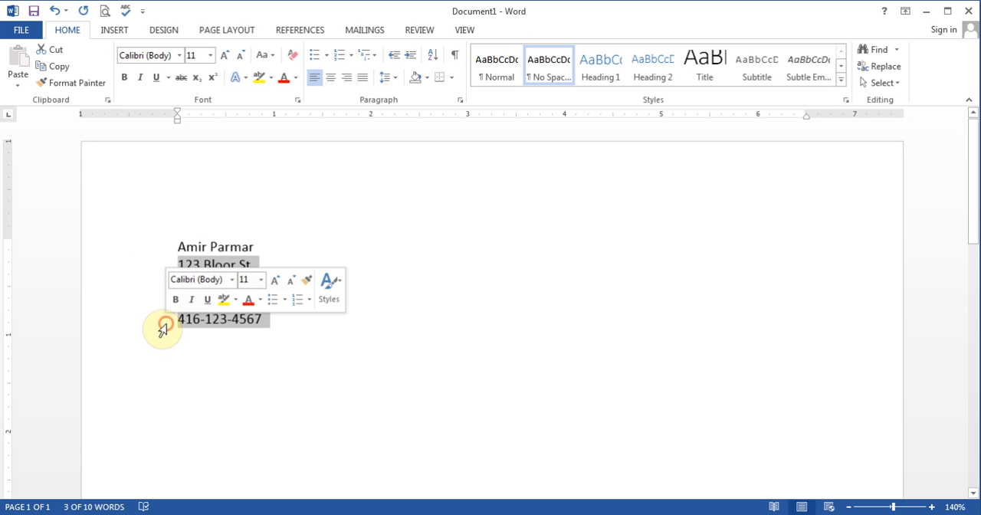
click(276, 265)
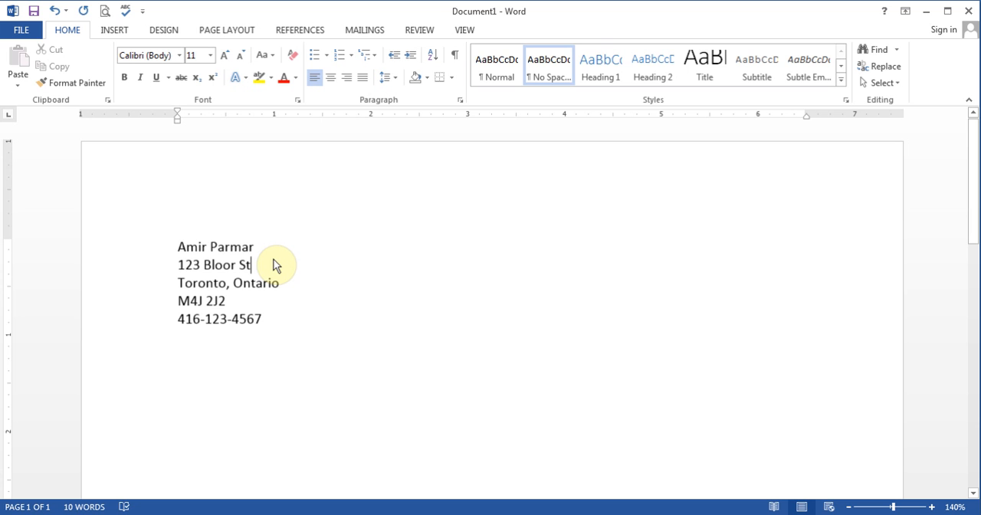
Replace the whole street address line with a different street number and street name
mouse_move(253, 265)
mouse_down()
mouse_move(177, 266)
mouse_move(167, 306)
mouse_move(159, 254)
mouse_move(246, 270)
mouse_up()
click(179, 266)
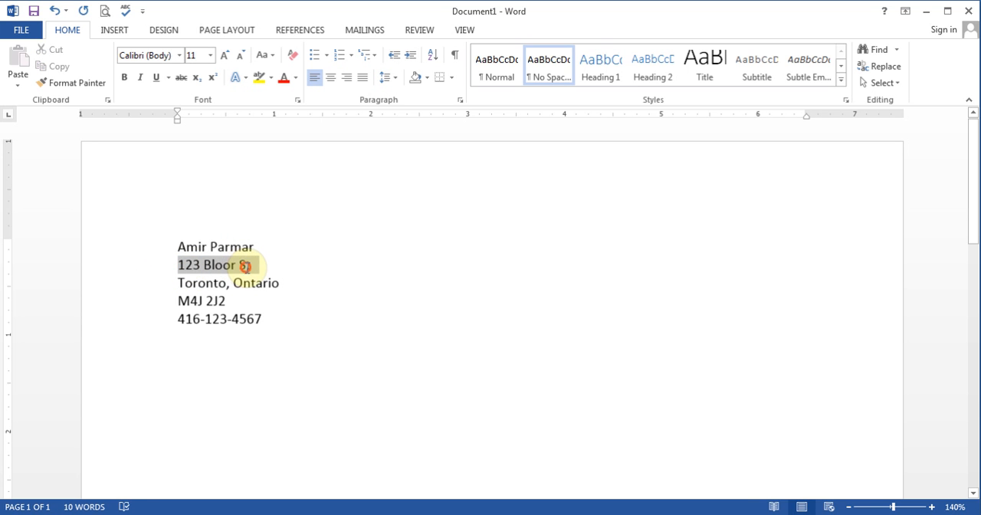
text(456)
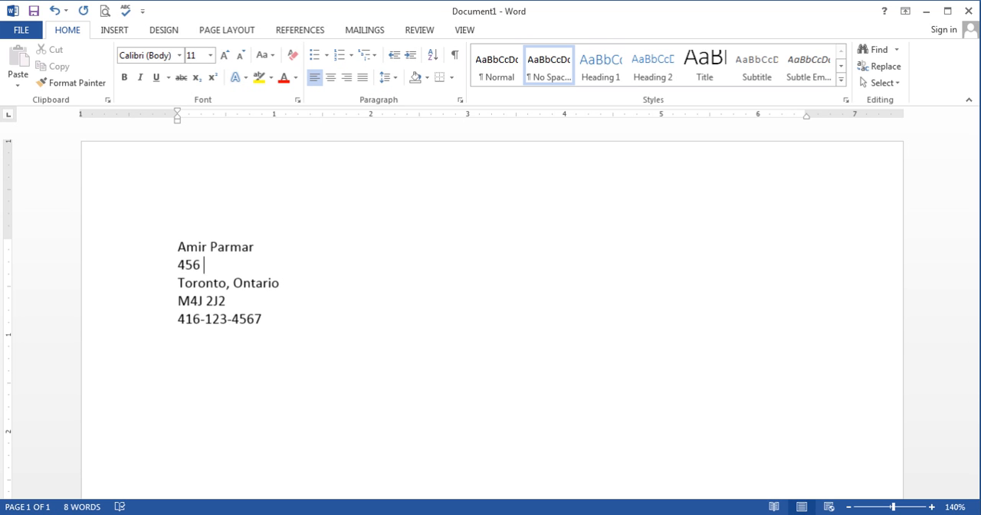
text( Hello St)
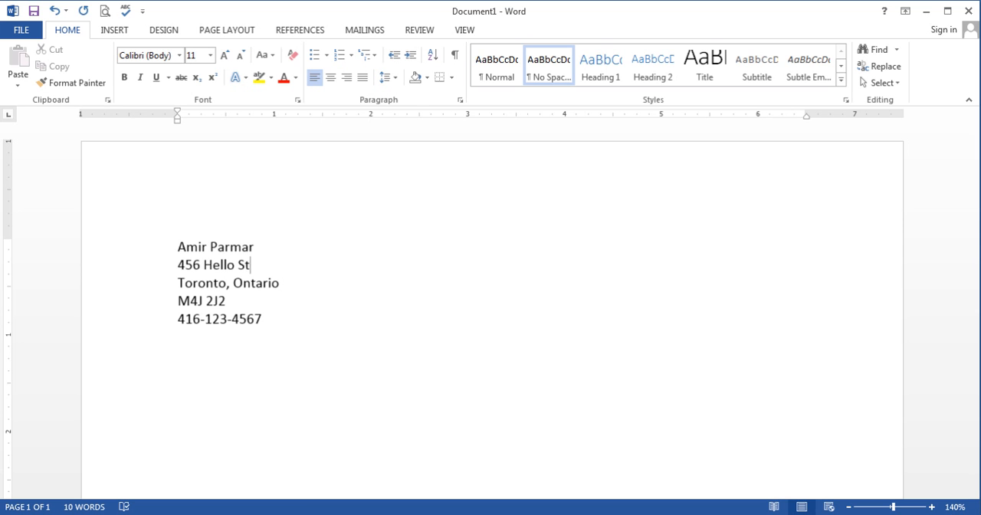
Replace the city in the address with a different city and put the original city back
drag(179, 283, 227, 285)
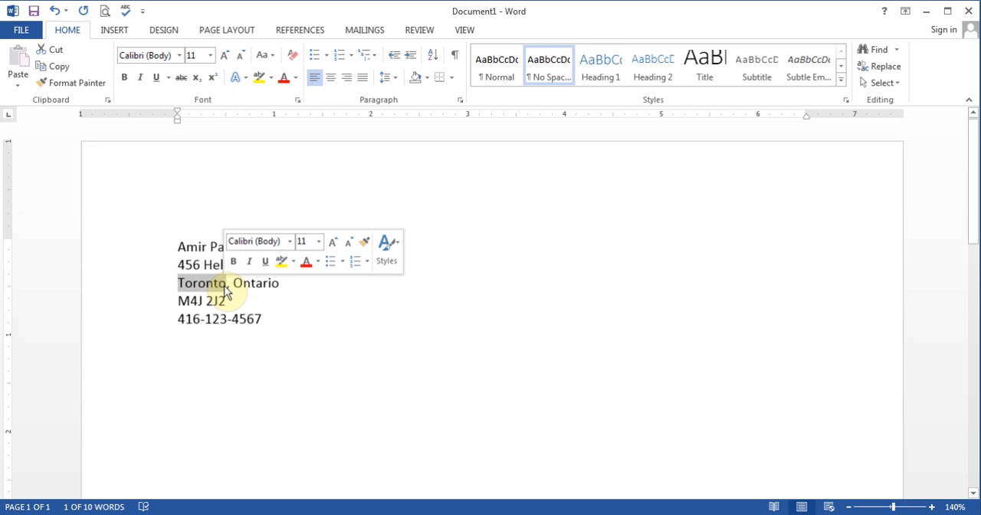
key(Delete)
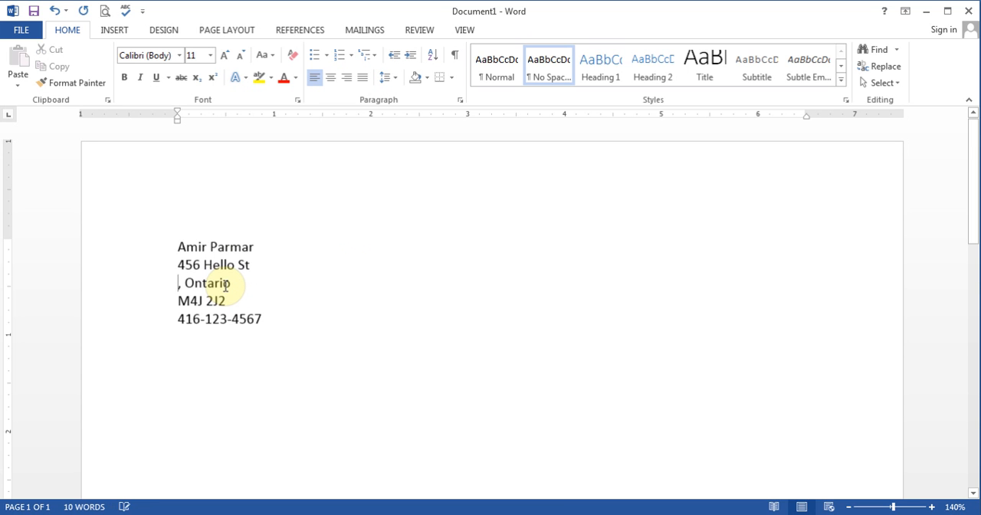
text(North Yor)
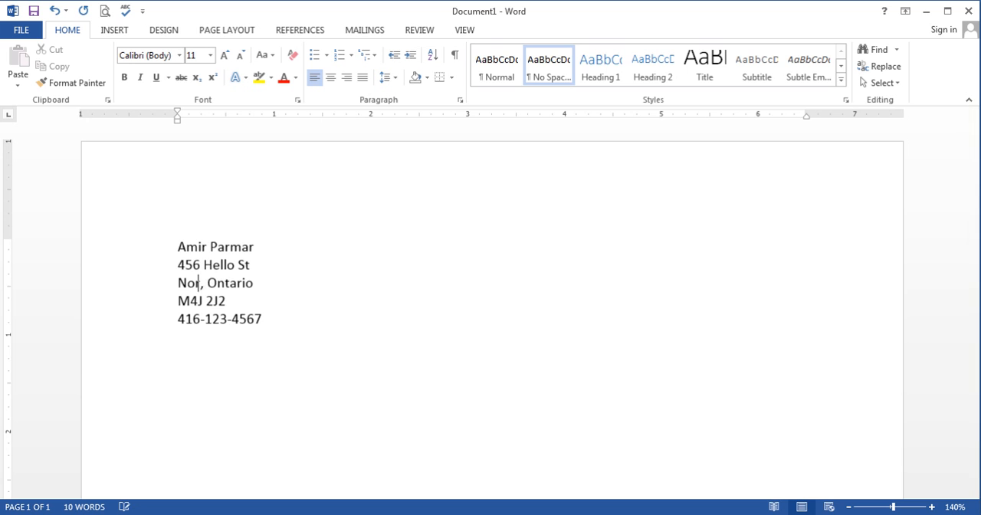
text(k)
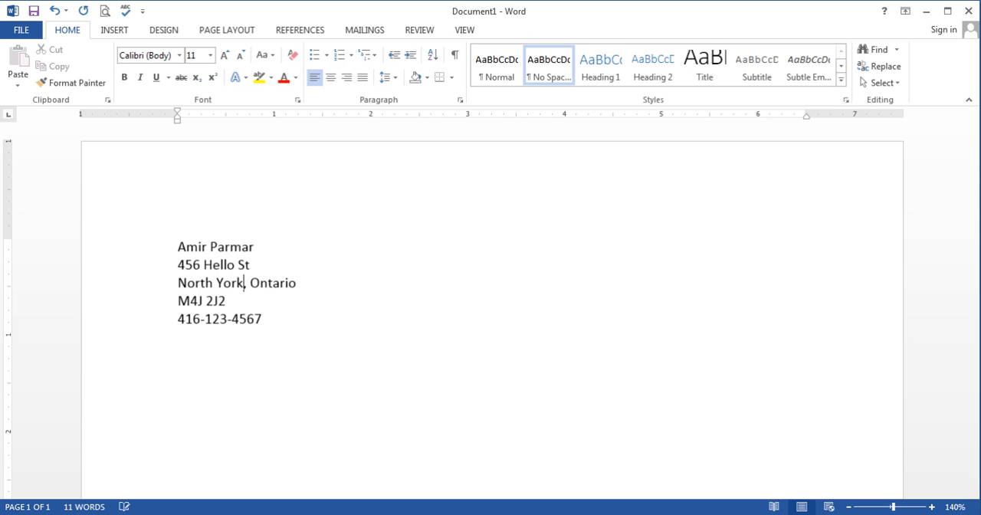
drag(178, 282, 237, 285)
text(Toronto)
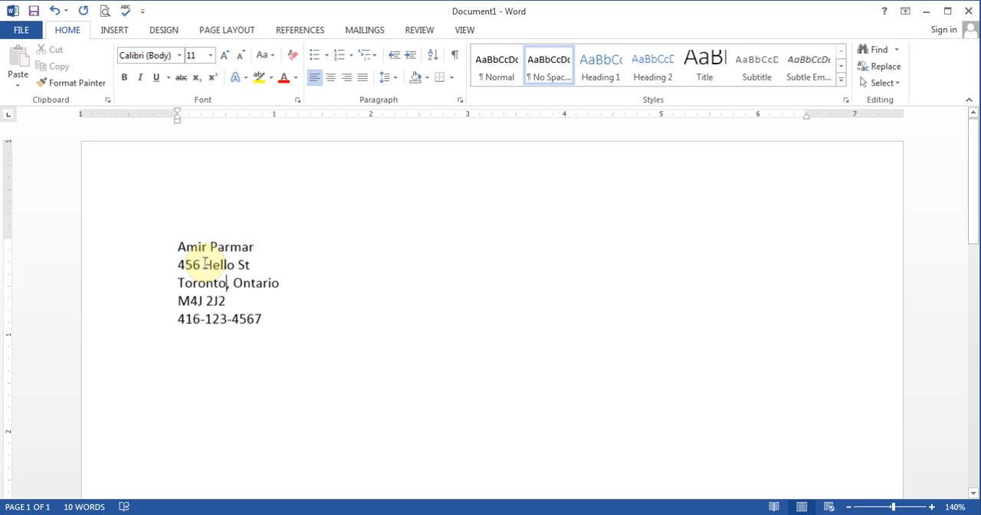
Replace only the street name in the street address line with a different one
drag(204, 264, 234, 266)
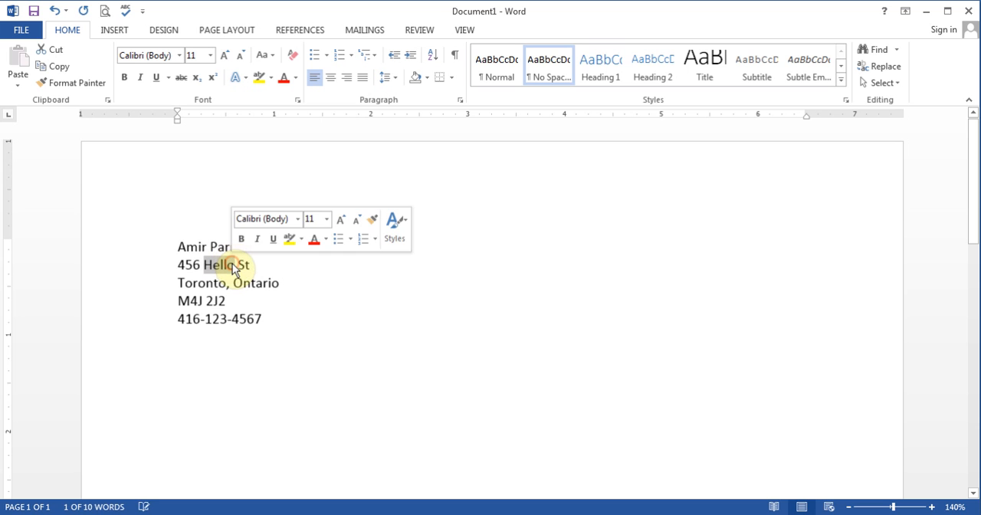
text(Yonge)
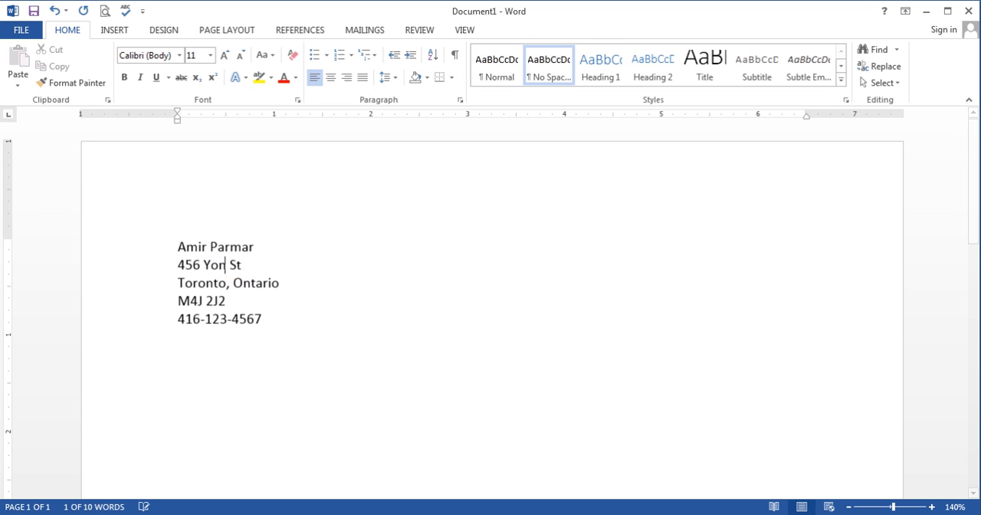
click(326, 291)
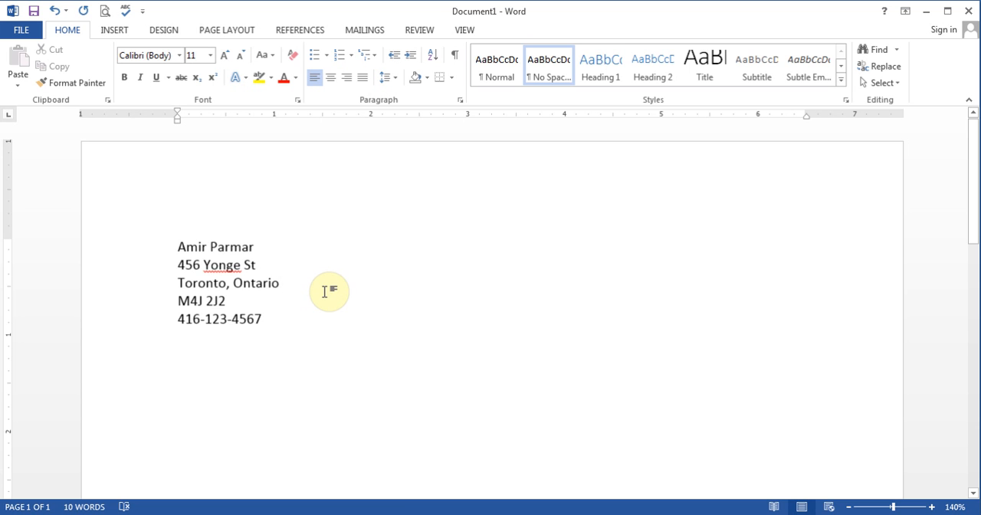
Select just the street name in the address and overwrite it with another name
double_click(221, 265)
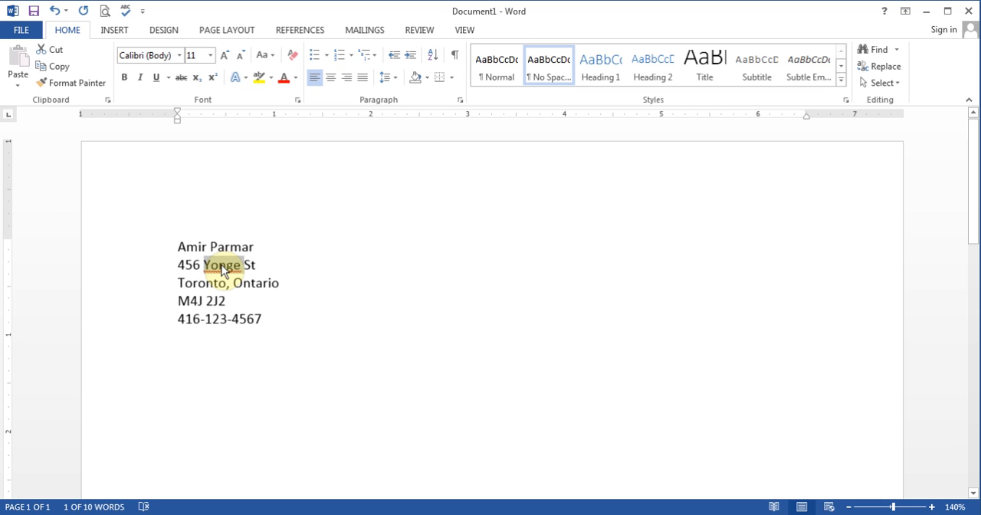
text(Henry)
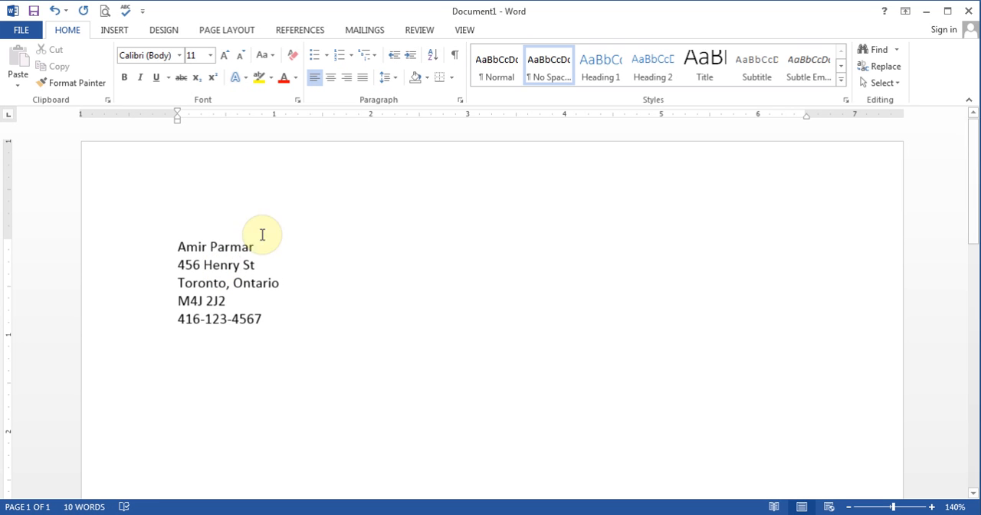
Insert a middle initial with a period in the name line and a second word after the street name
click(206, 244)
text(A.)
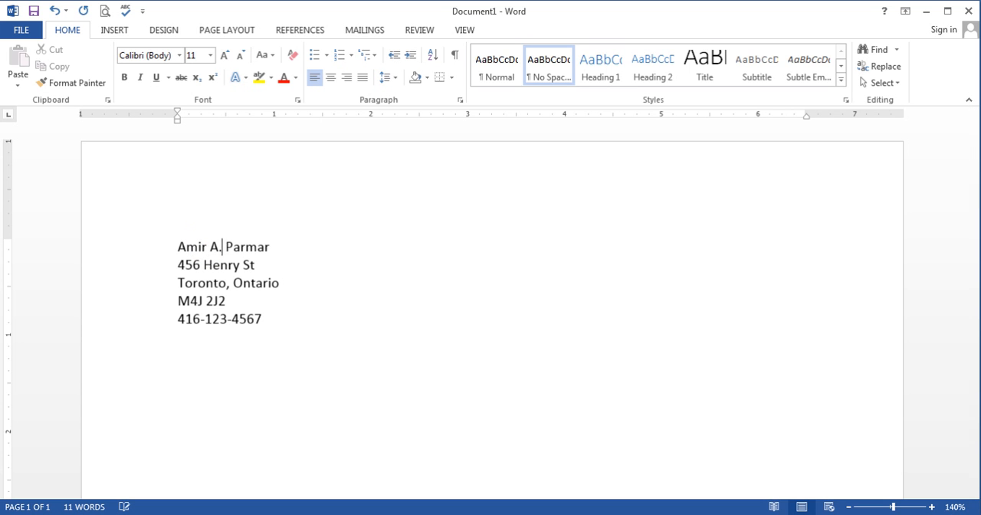
click(276, 300)
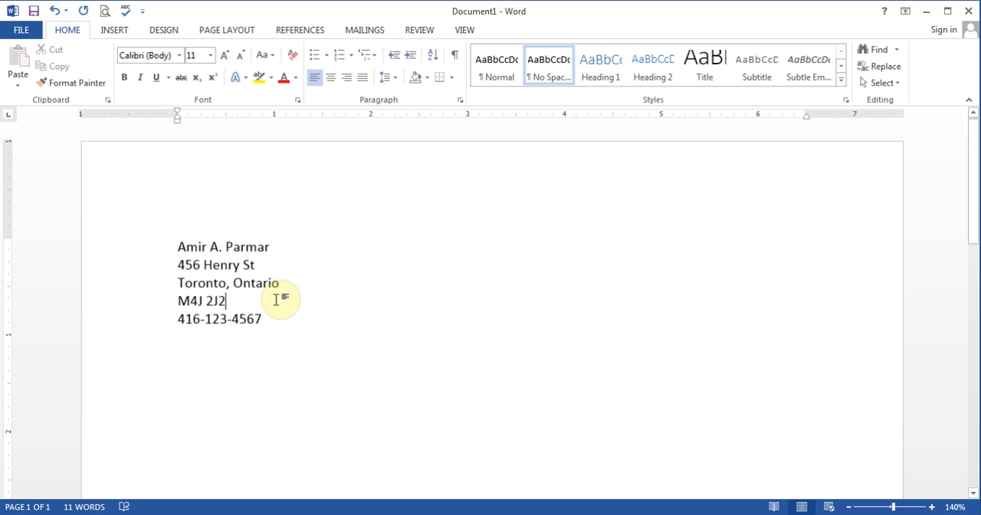
click(240, 264)
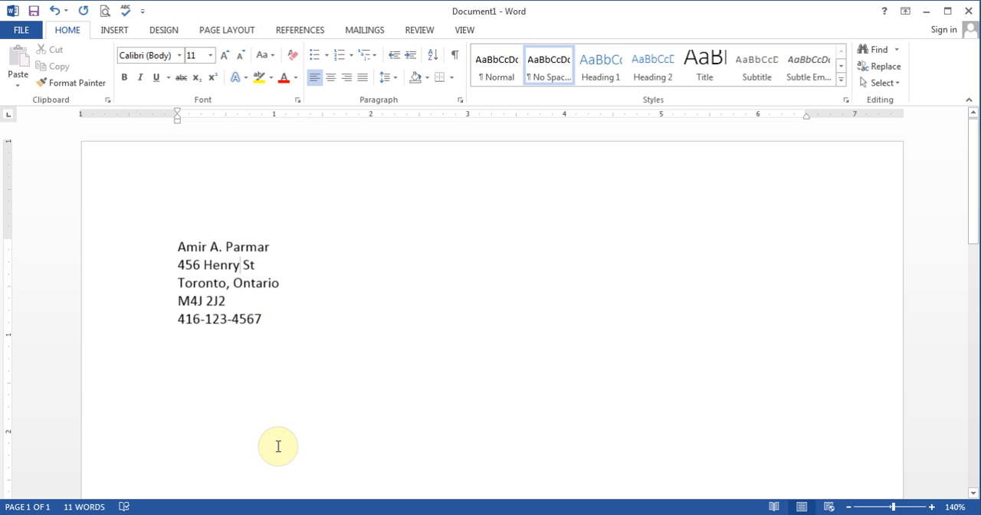
text(Joseph)
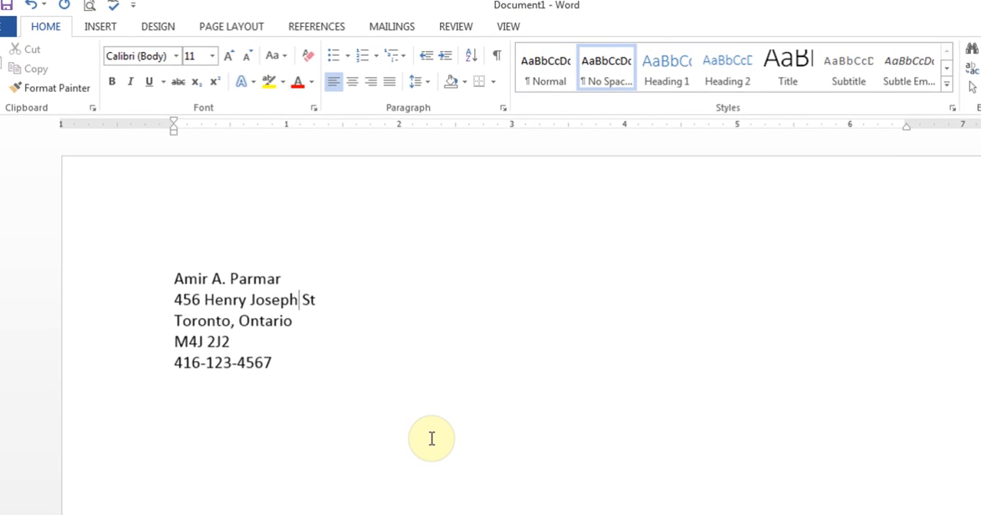
Practise moving the insertion point line by line, character by character and directly to different spots in the address block
click(273, 298)
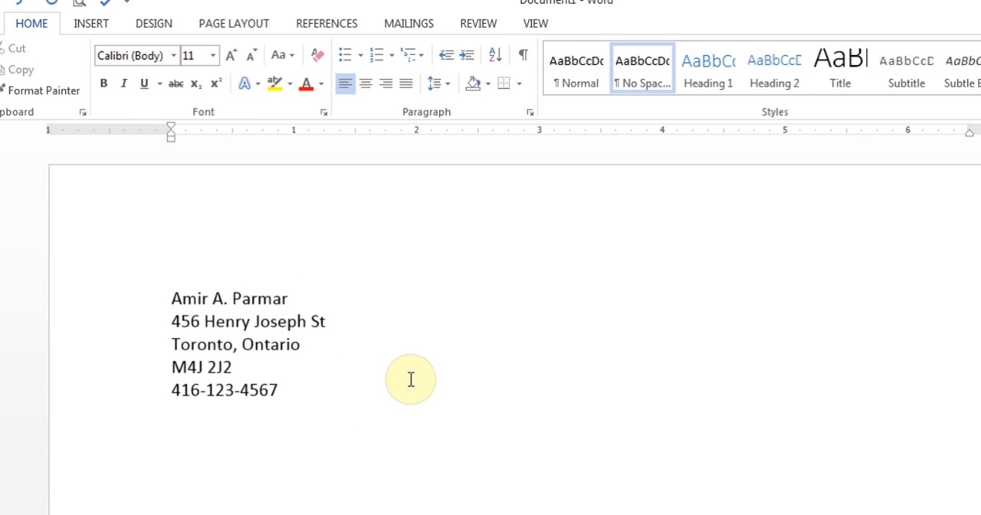
key(Down)
key(Down)
key(Down)
key(Down)
key(Up)
key(Up)
key(Up)
key(Up)
key(Left)
key(Left)
key(Left)
key(Left)
key(Left)
key(Left)
key(Right)
key(Right)
key(Right)
key(Right)
key(Right)
key(Right)
key(Right)
key(Right)
click(217, 324)
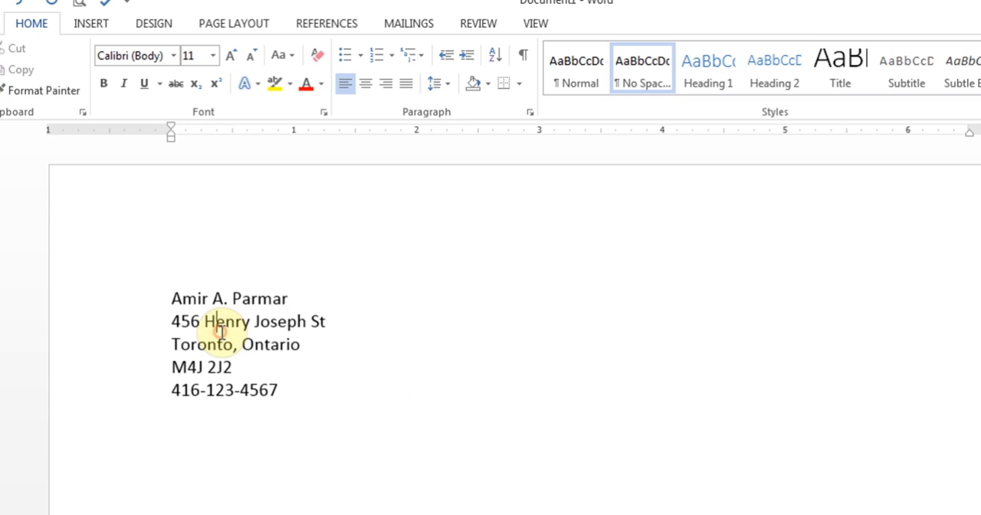
click(308, 322)
click(237, 349)
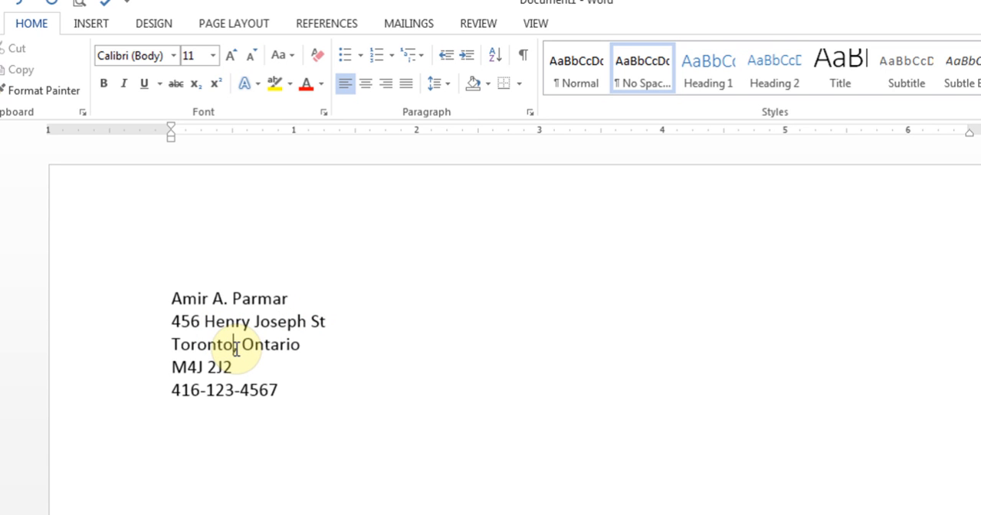
Remove the middle initial and its period from the name line
click(230, 298)
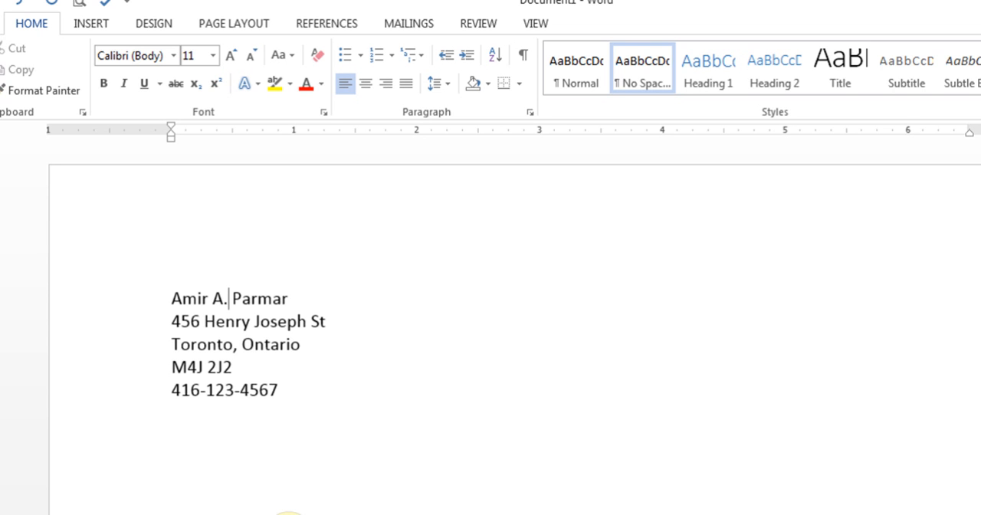
key(BackSpace)
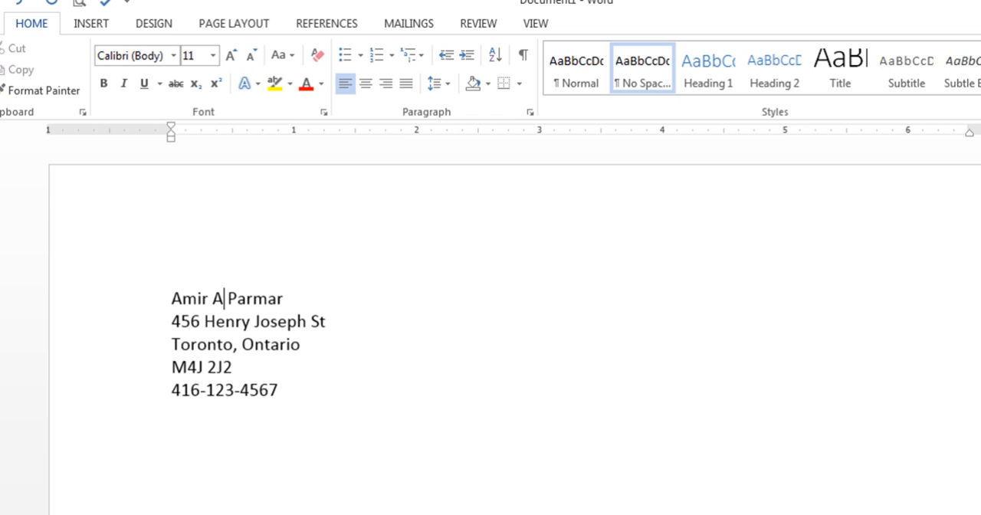
key(BackSpace)
key(BackSpace)
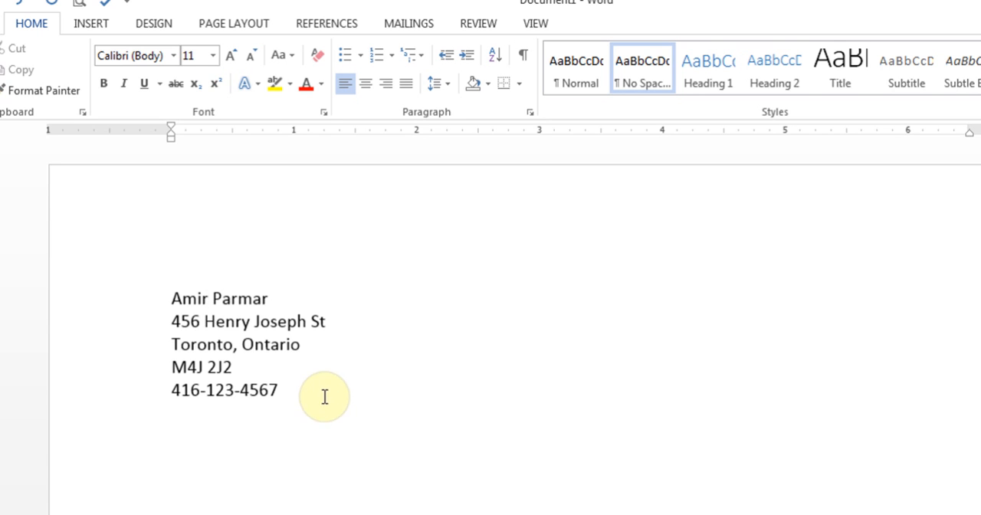
Delete the second word of the street name backwards from its end
click(308, 321)
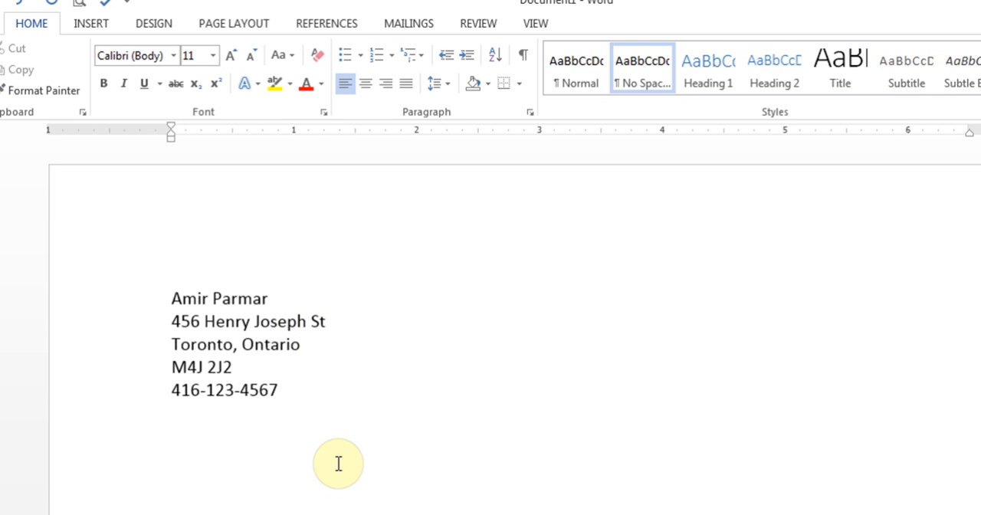
key(BackSpace)
key(BackSpace)
key(BackSpace)
key(BackSpace)
key(BackSpace)
key(BackSpace)
key(BackSpace)
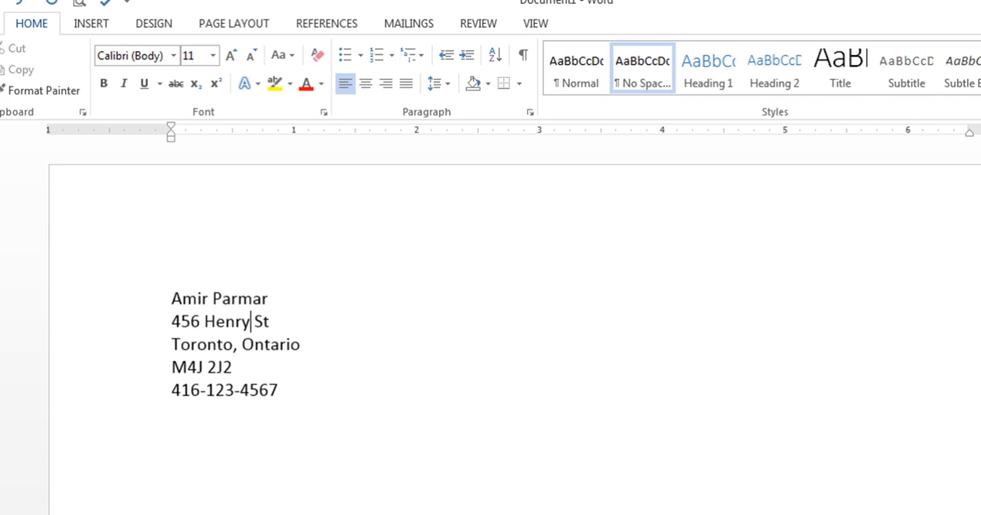
Delete the last digit of the street number together with the street name and suffix that follow it
click(202, 321)
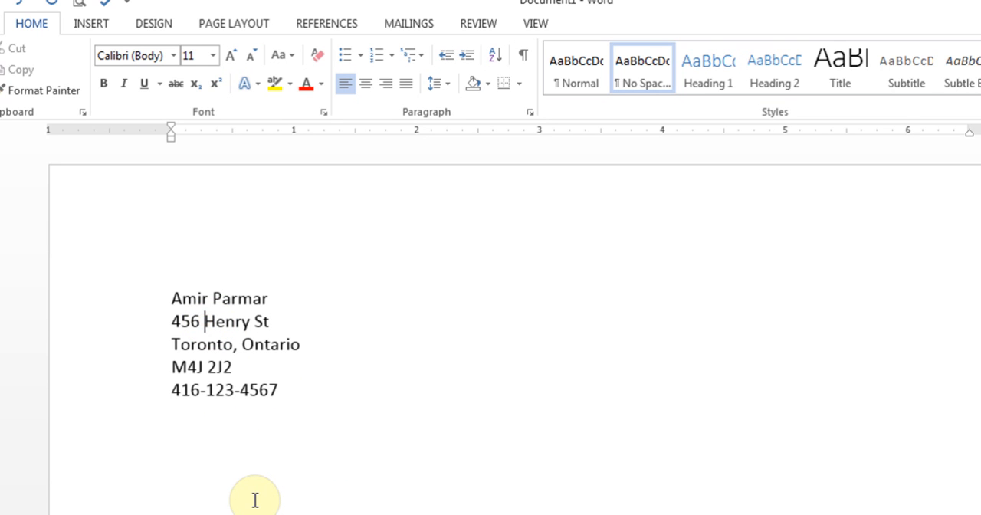
key(Delete)
key(Delete)
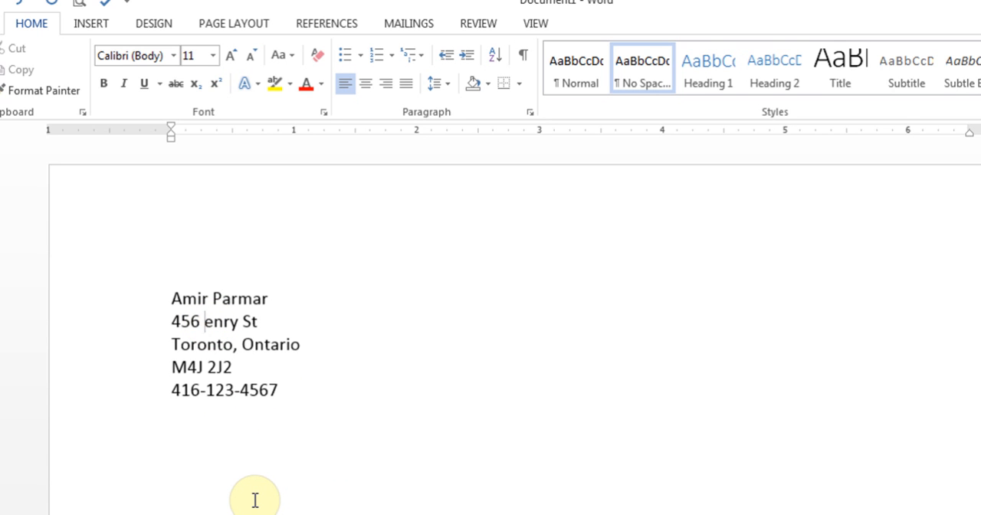
key(Delete)
key(Delete)
key(Delete)
key(Delete)
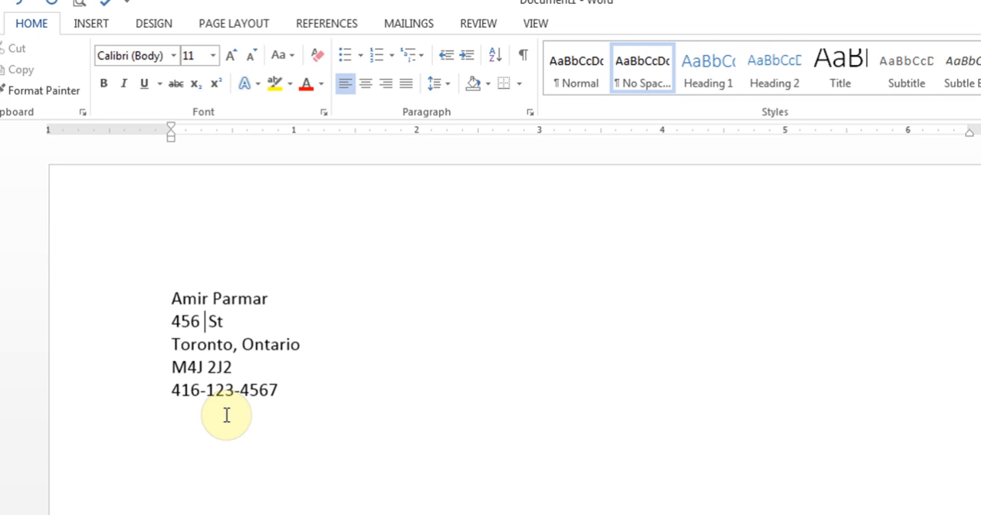
key(BackSpace)
Enter a different street name with the suffix St after the street number, correcting its spelling
key(BackSpace)
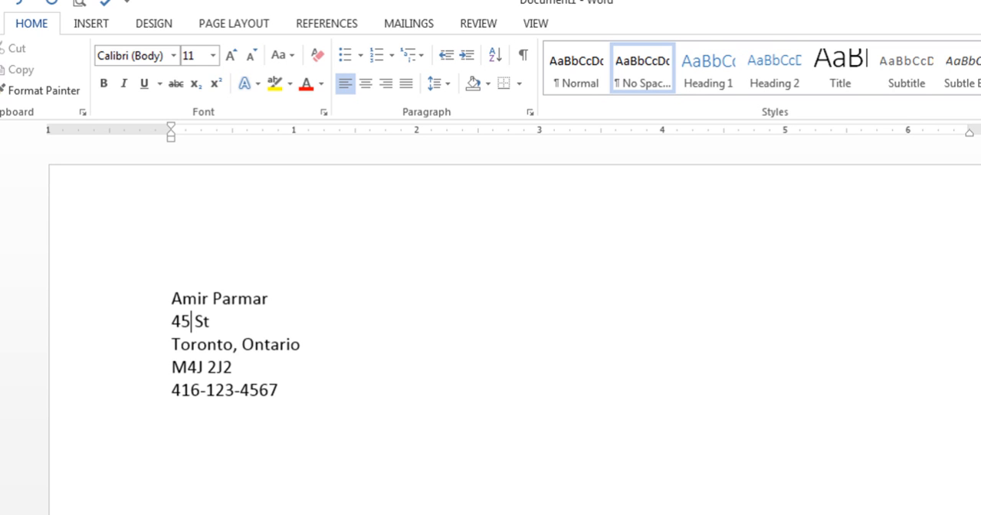
key(Delete)
key(ctrl+Delete)
text(Blorr S)
key(BackSpace)
key(BackSpace)
key(BackSpace)
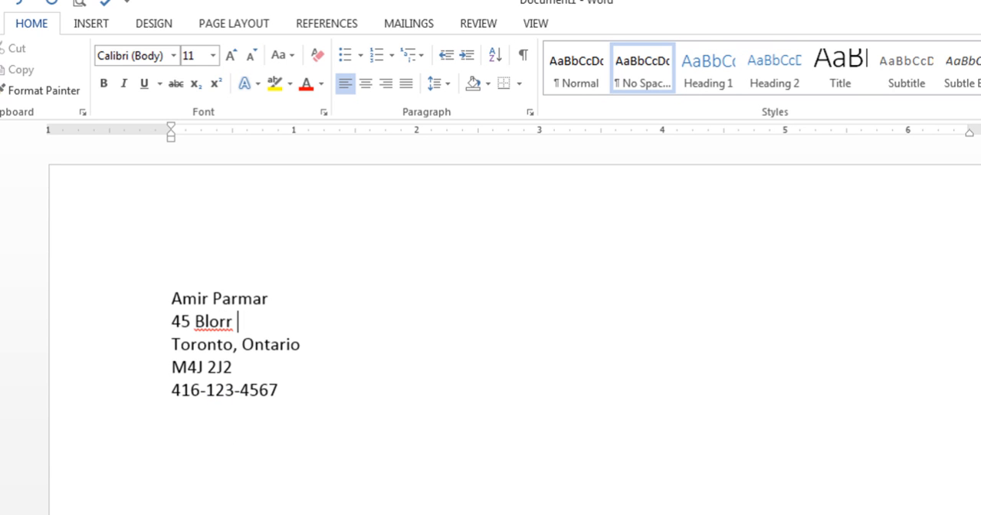
key(BackSpace)
text(oor St)
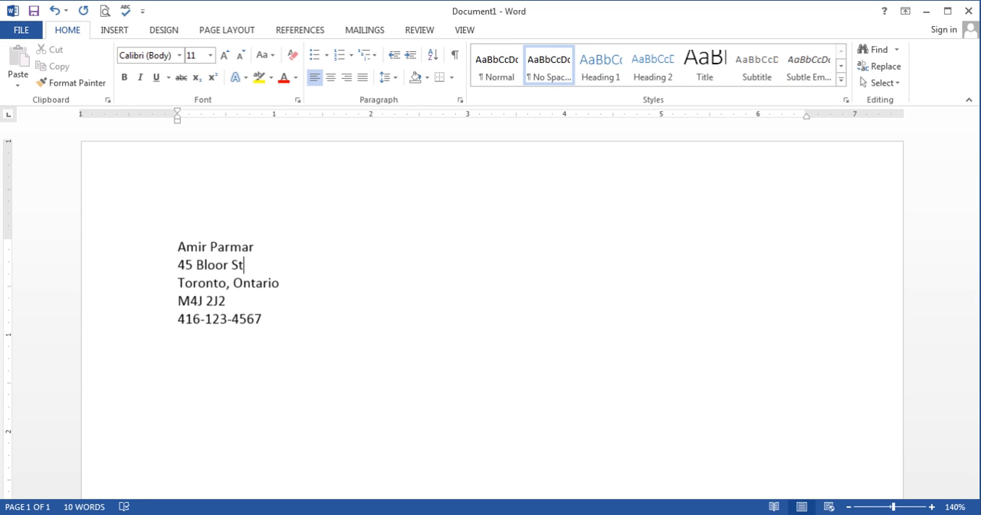
Replace the street name and suffix after the street number with another street name ending in Ave
key(BackSpace)
key(BackSpace)
key(BackSpace)
click(198, 265)
key(Delete)
key(Delete)
key(Delete)
key(Delete)
key(Delete)
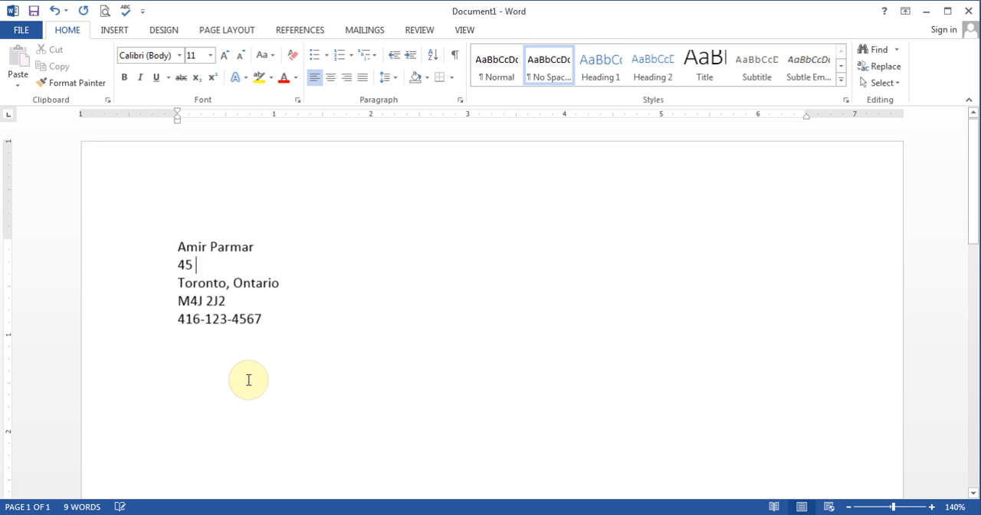
text(Sheppard)
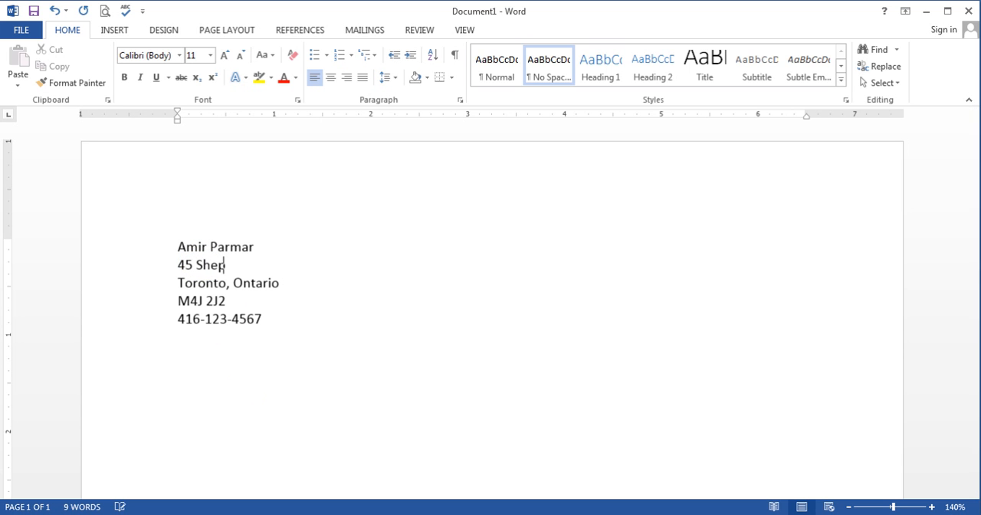
text( A)
key(BackSpace)
key(BackSpace)
text(Ave.)
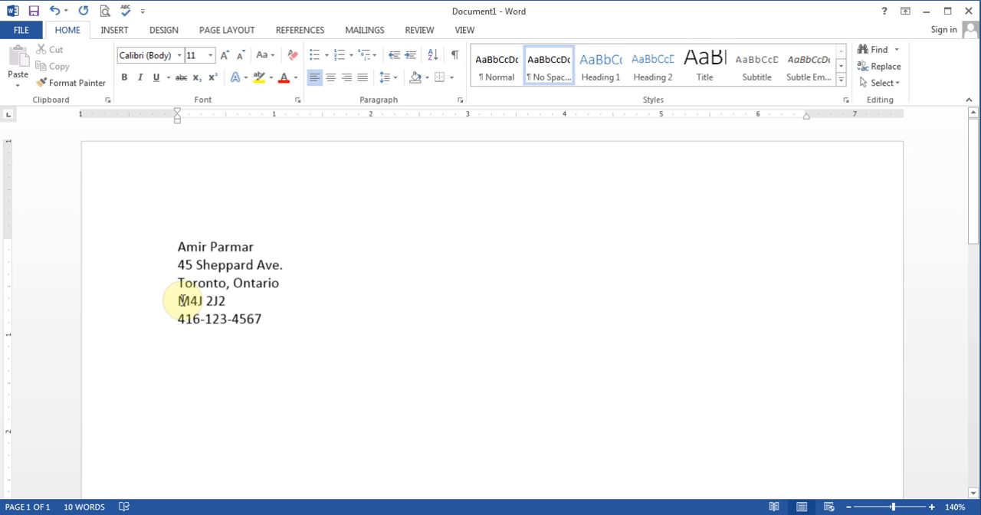
Join the postal code line to the end of the city and province line, separated by a comma and a space
click(198, 300)
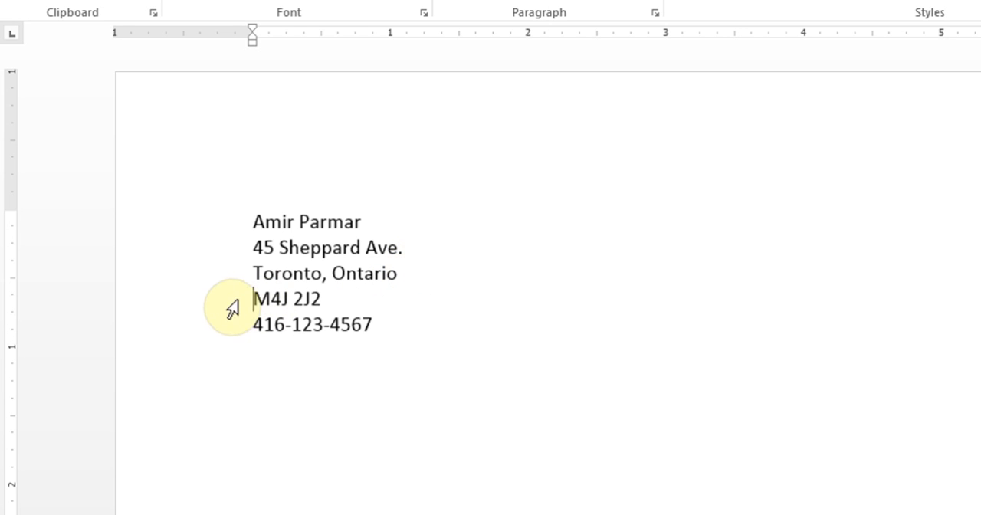
click(253, 299)
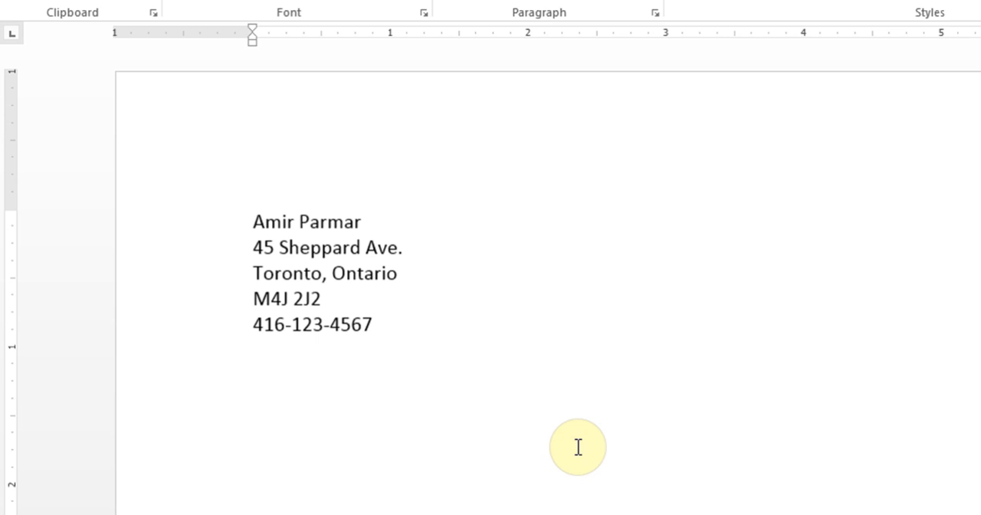
key(BackSpace)
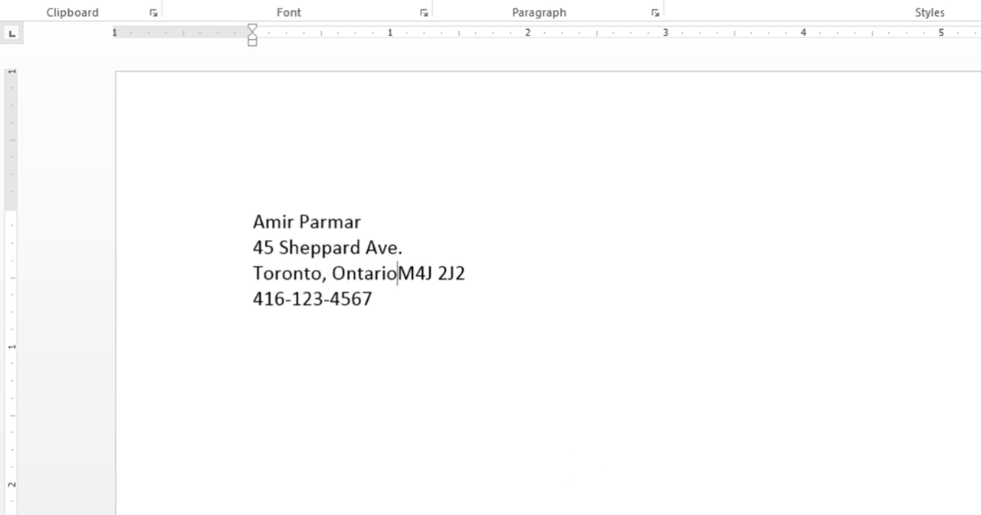
text(,)
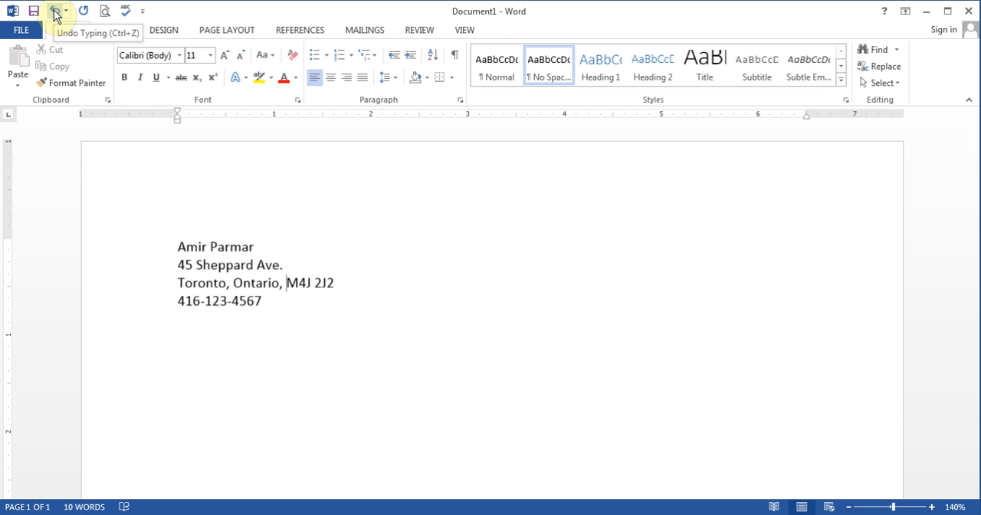
Undo the added comma and the joining of the two lines, and look through the list of undoable actions
click(54, 11)
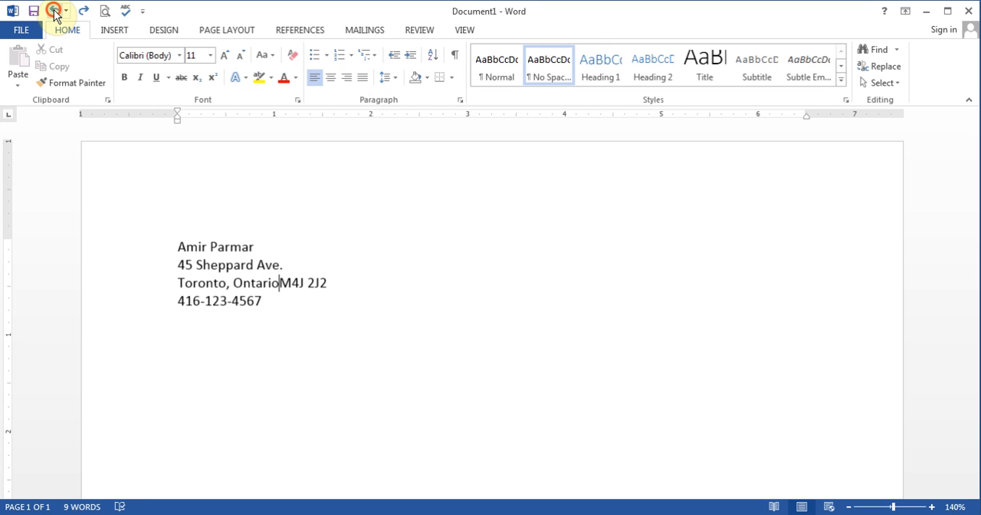
click(53, 11)
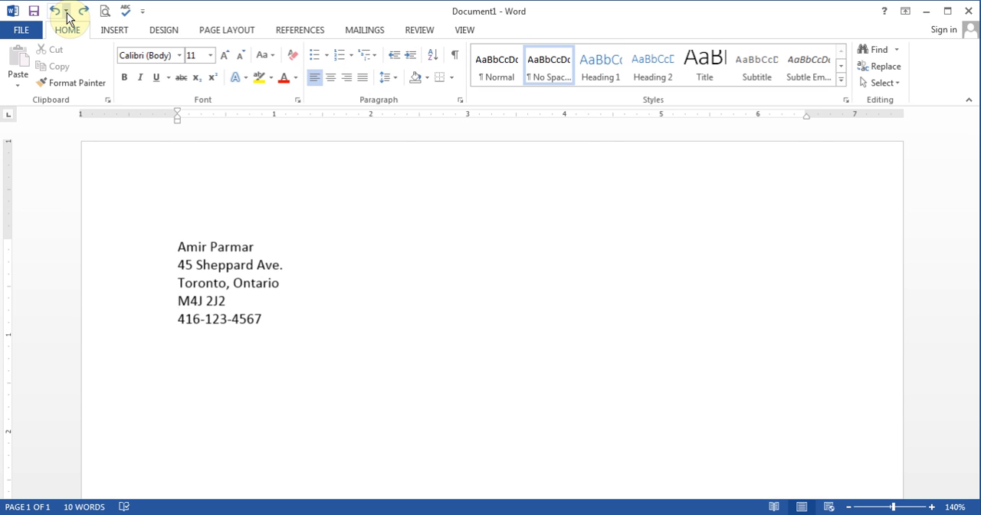
click(66, 11)
drag(147, 61, 155, 151)
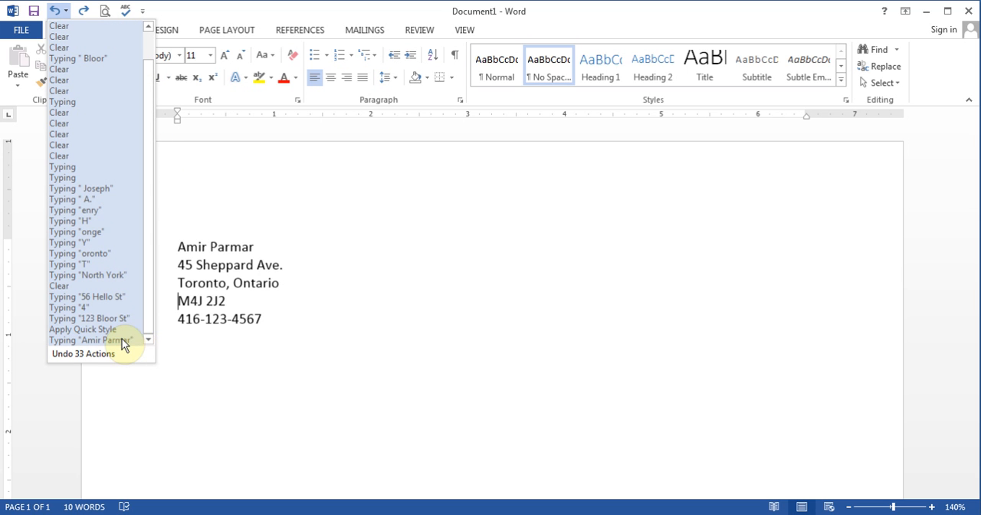
Join the postal code to the line above once more and split it back onto its own line
click(170, 301)
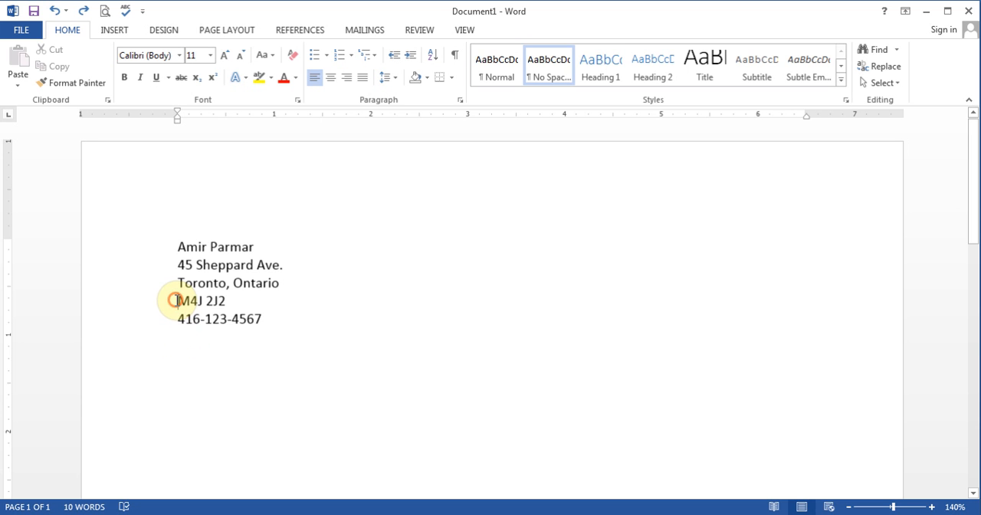
key(BackSpace)
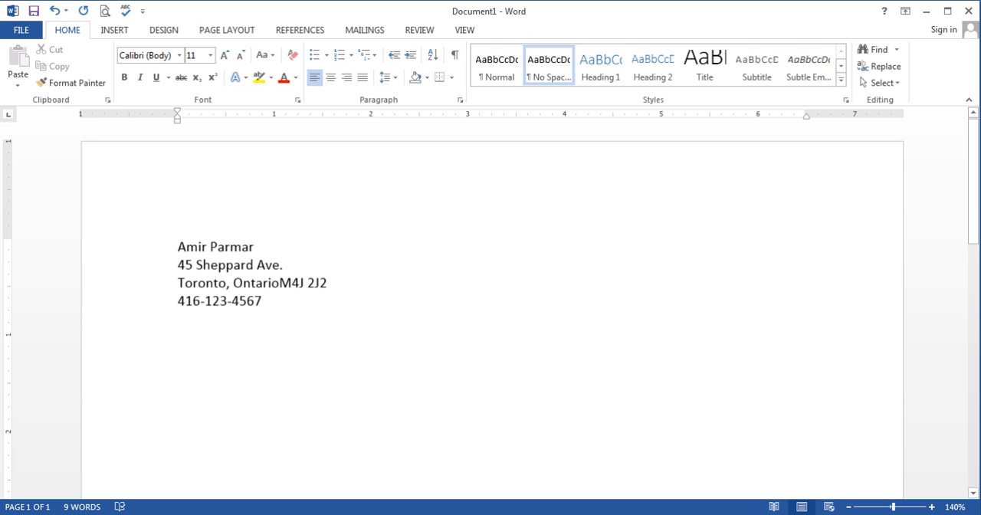
key(Return)
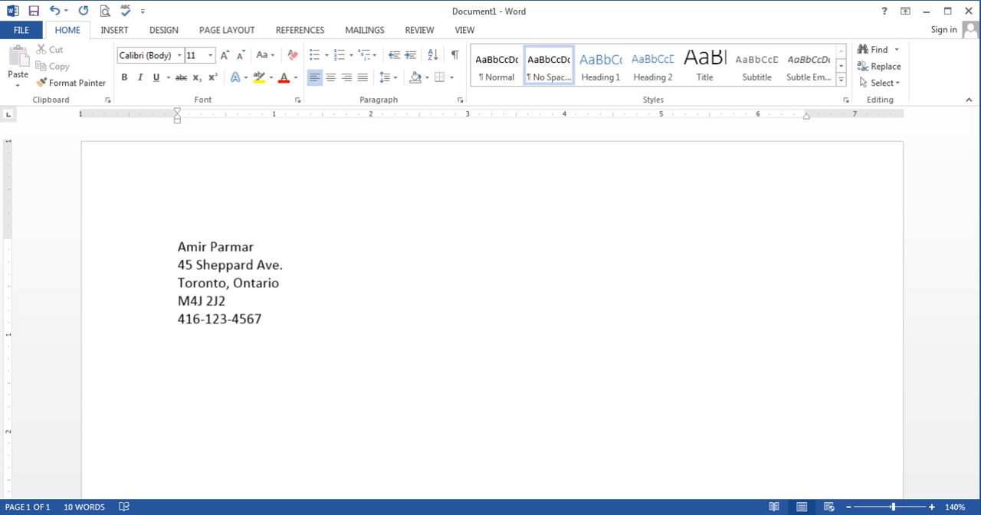
Insert three blank lines between the city and province line and the postal code
key(Return)
key(Return)
key(Return)
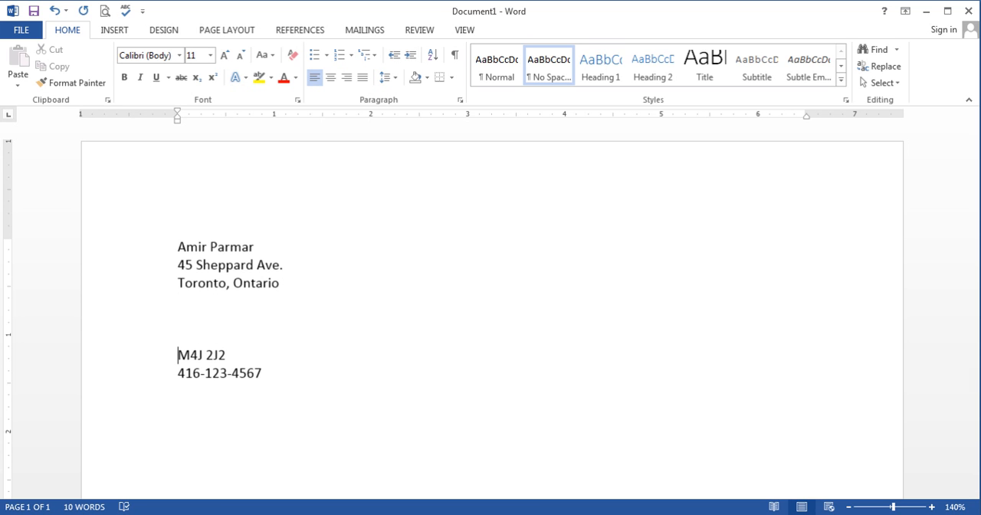
Add two more blank lines above the postal code, and remove all the blank lines between it and the city and province line
key(Return)
key(Return)
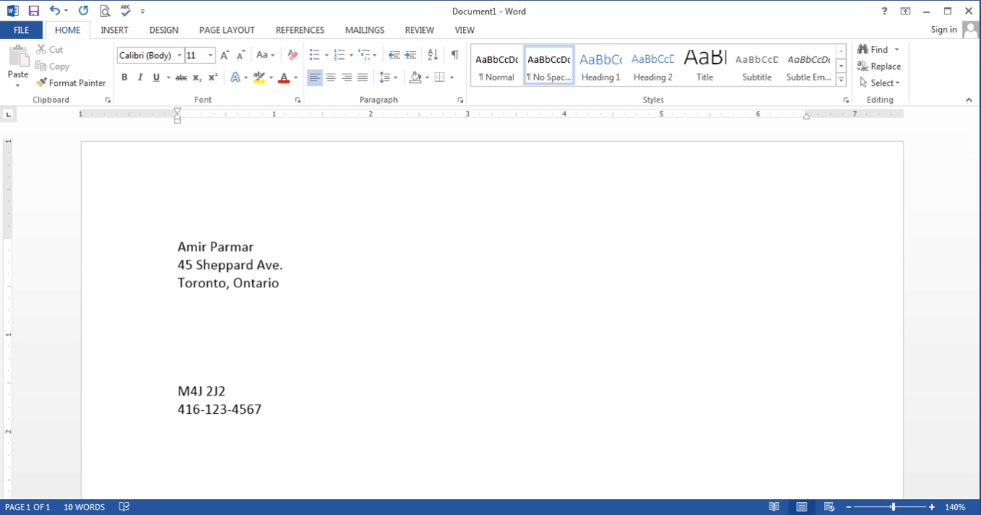
key(BackSpace)
key(BackSpace)
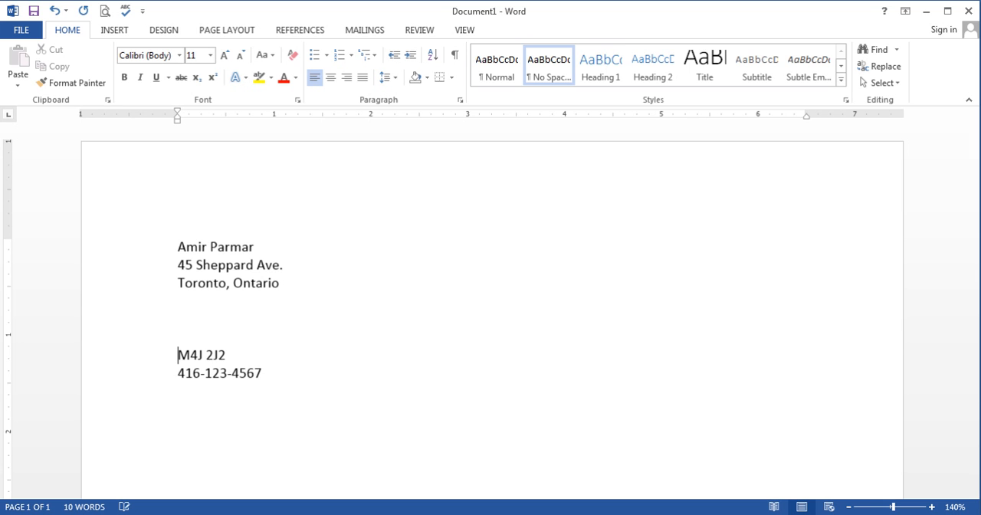
key(BackSpace)
key(BackSpace)
key(BackSpace)
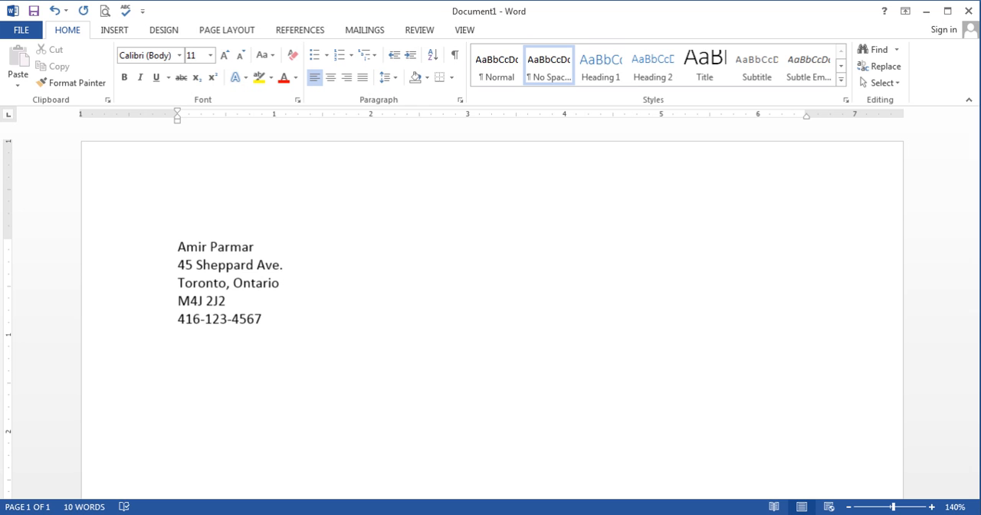
Insert three blank lines above the postal code, and delete them all at once as a selected block
key(Return)
key(Return)
key(Return)
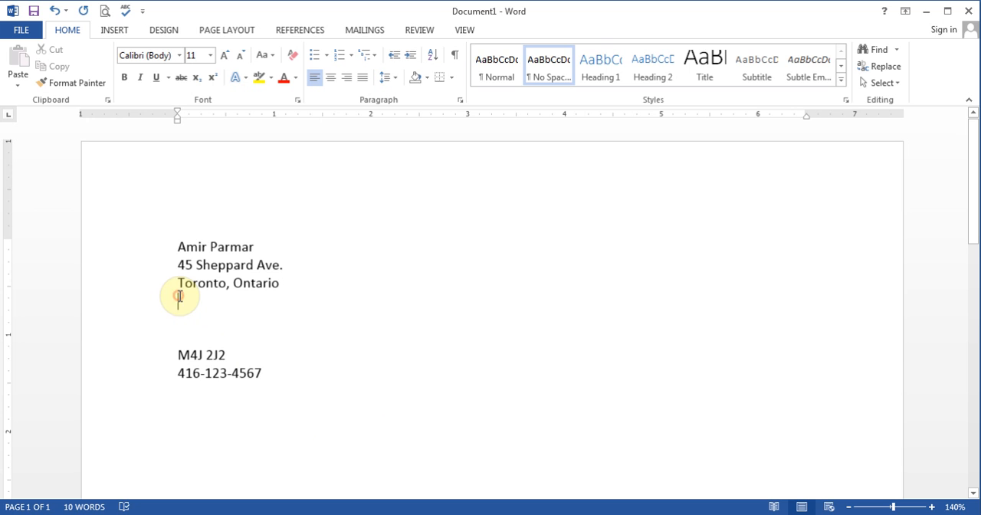
drag(179, 296, 196, 340)
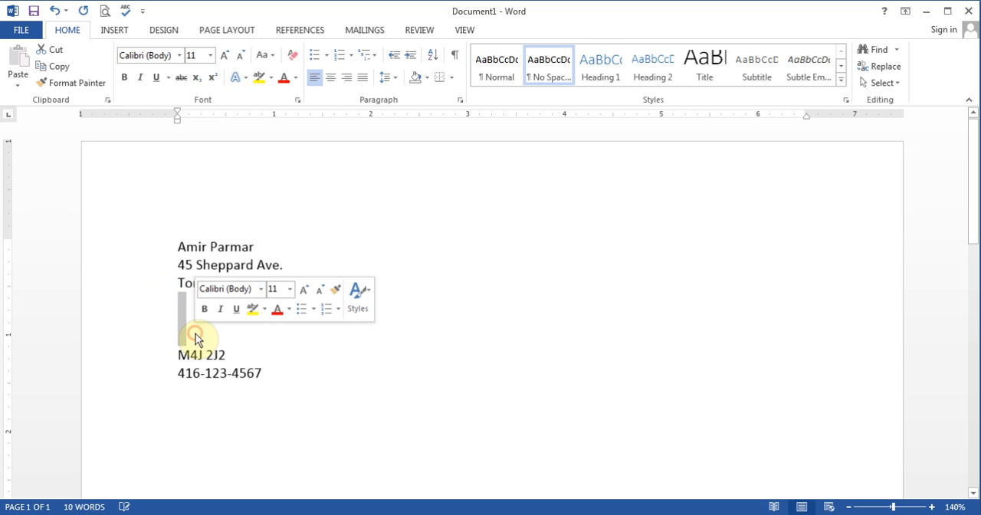
key(Delete)
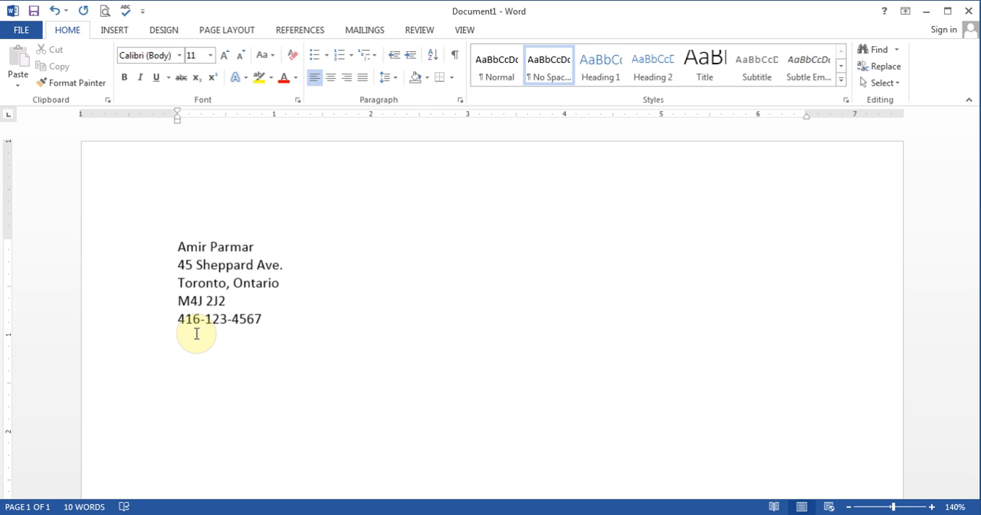
Pull the postal code up behind the city and province with a comma and space, and split it back onto its own line
click(280, 283)
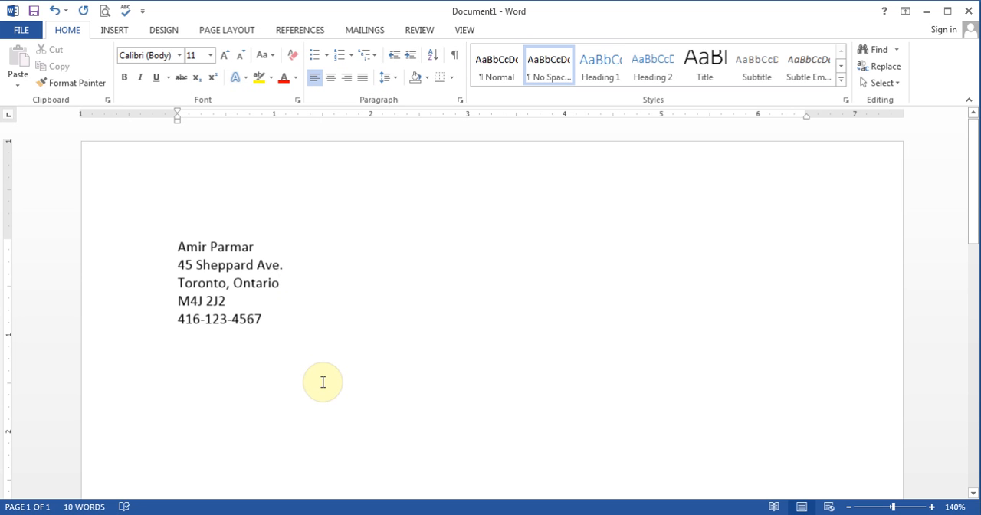
key(Delete)
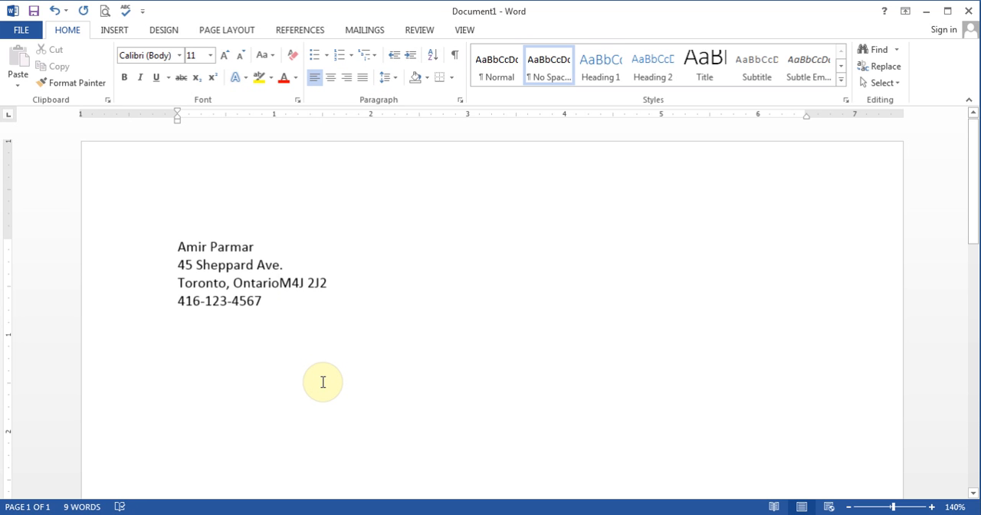
text(,)
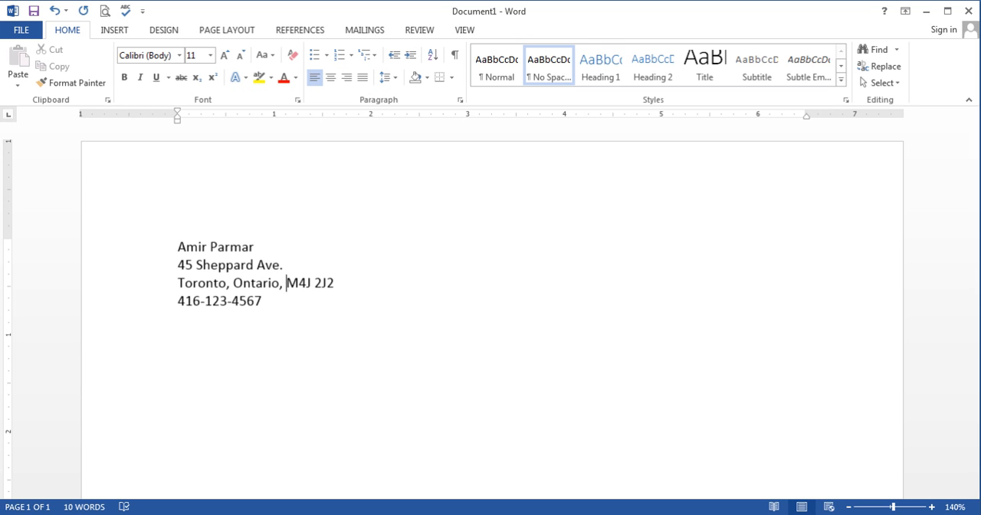
key(BackSpace)
key(BackSpace)
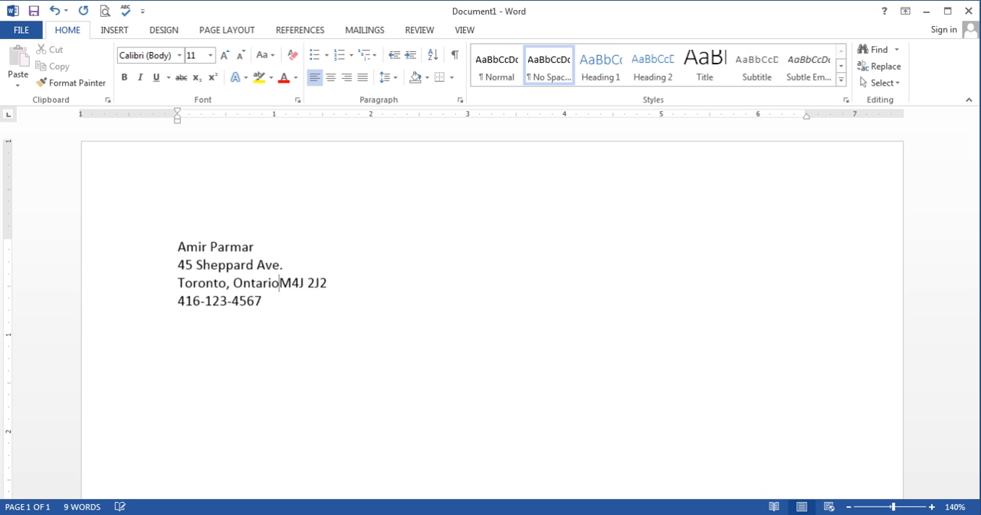
key(Return)
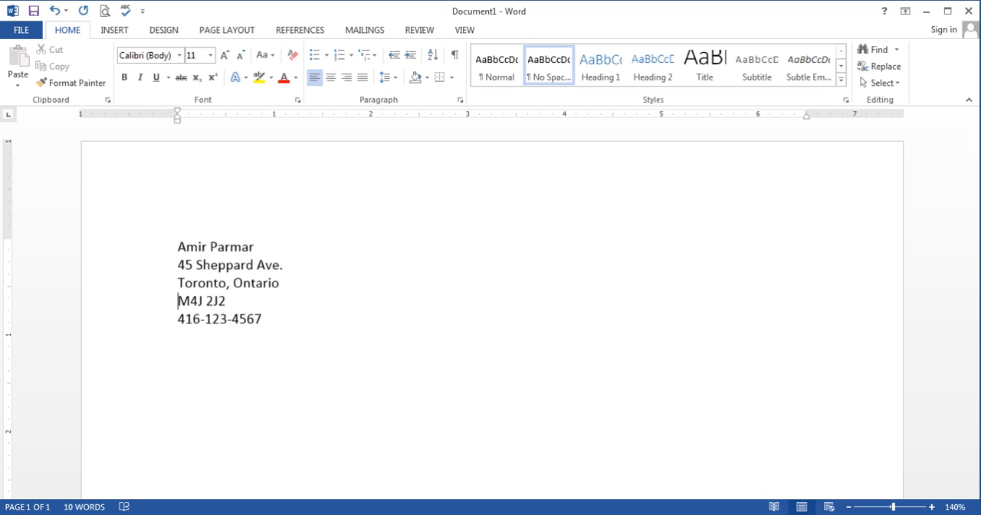
Insert five blank lines above the postal code, and delete them forward from the end of the city and province line
key(Return)
key(Return)
key(Return)
key(Return)
key(Return)
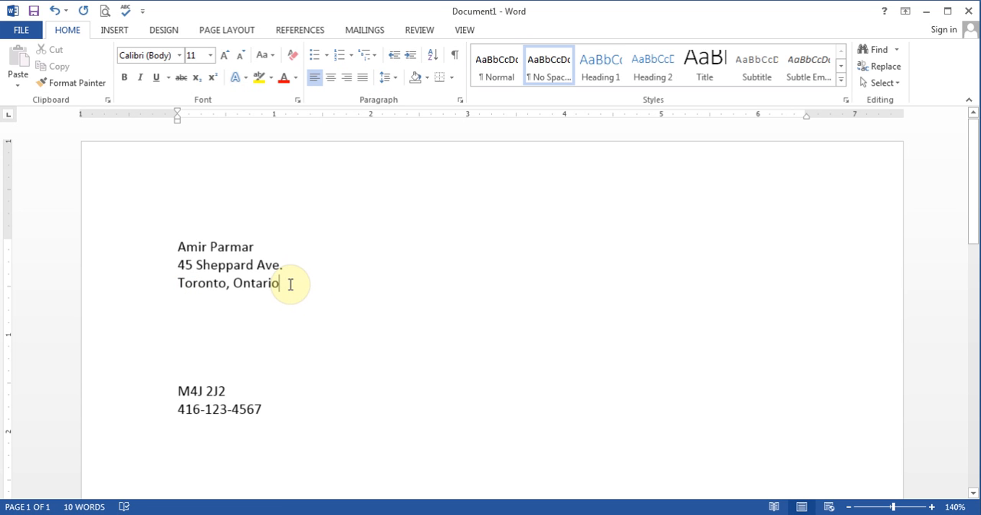
key(Delete)
key(Delete)
key(Delete)
key(Delete)
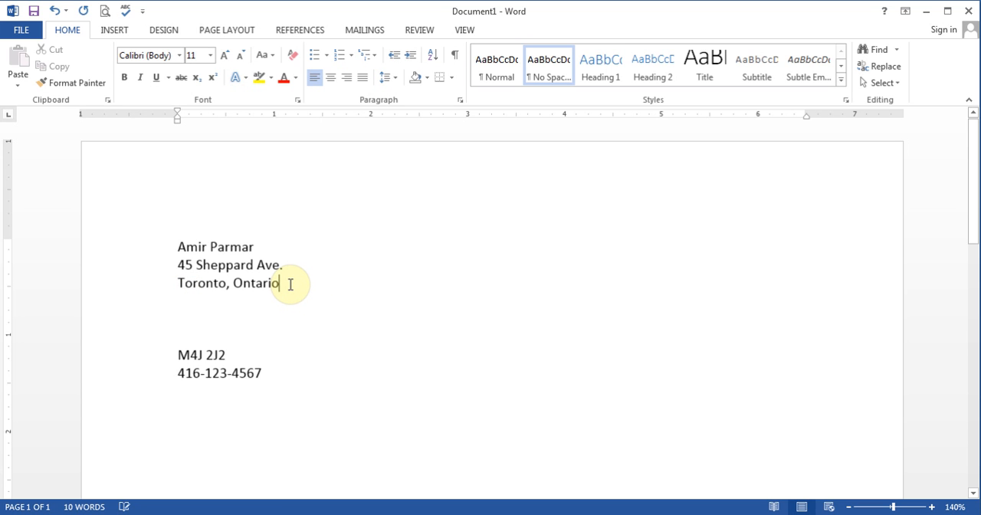
key(Delete)
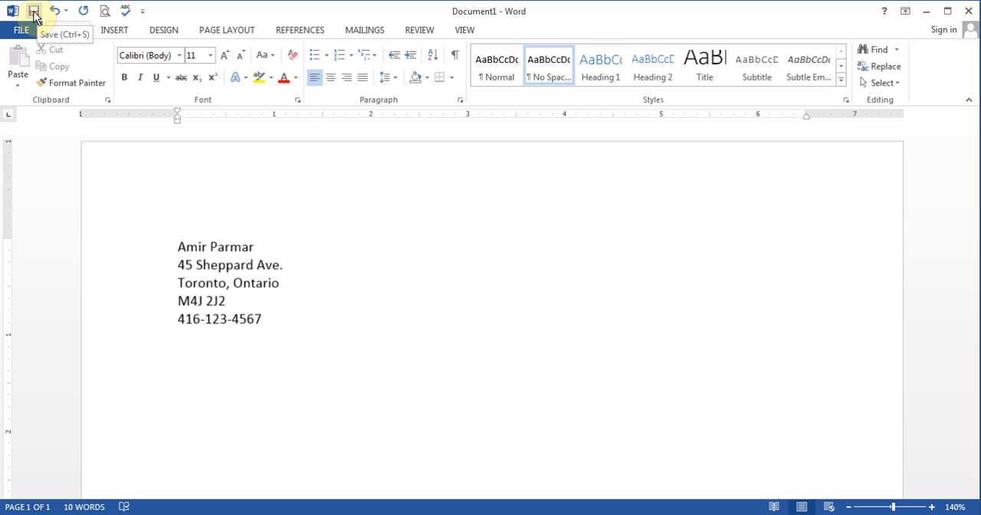
Start saving the new document to the computer and browse for a save location
click(25, 30)
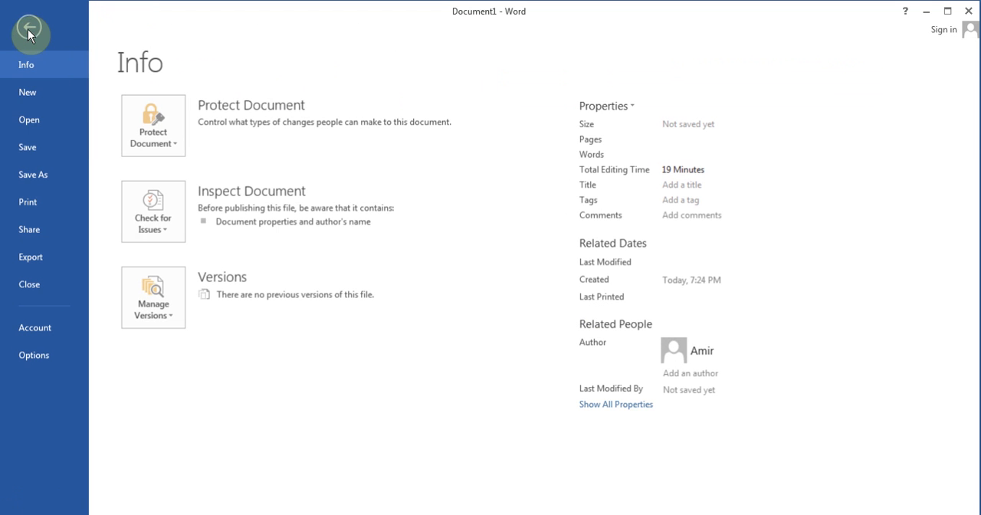
click(33, 151)
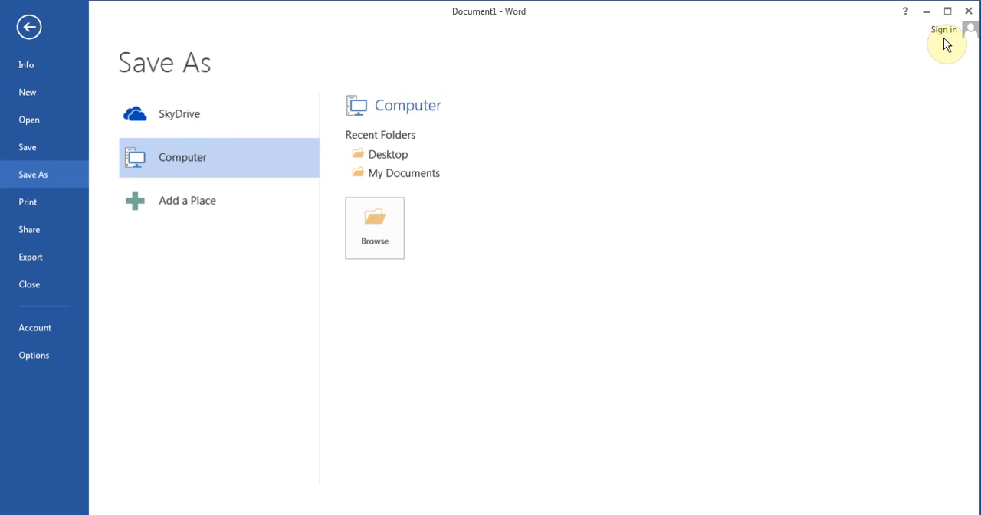
click(186, 158)
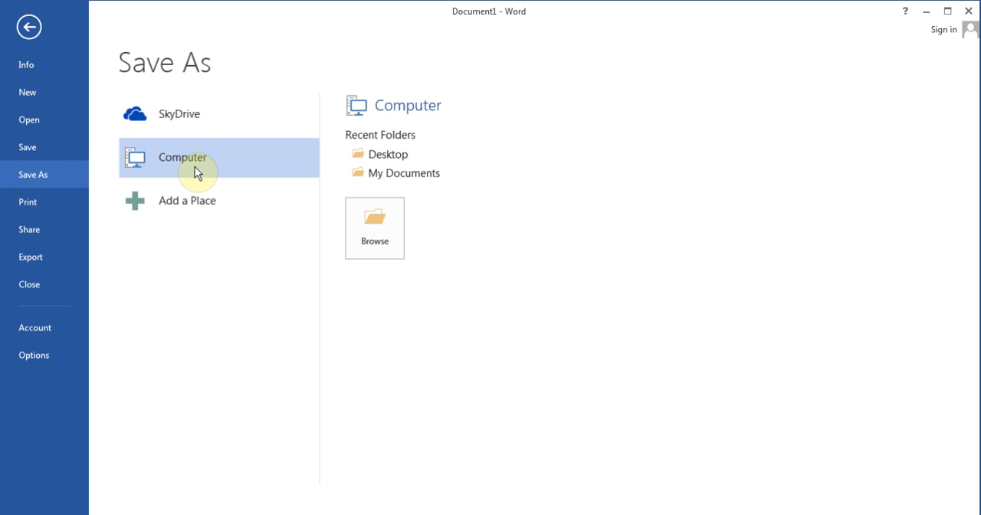
click(381, 222)
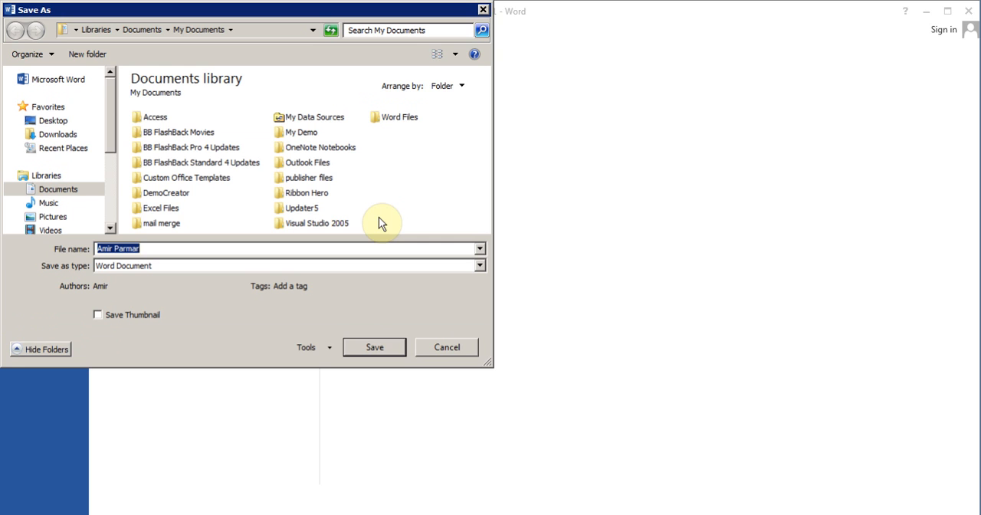
click(383, 122)
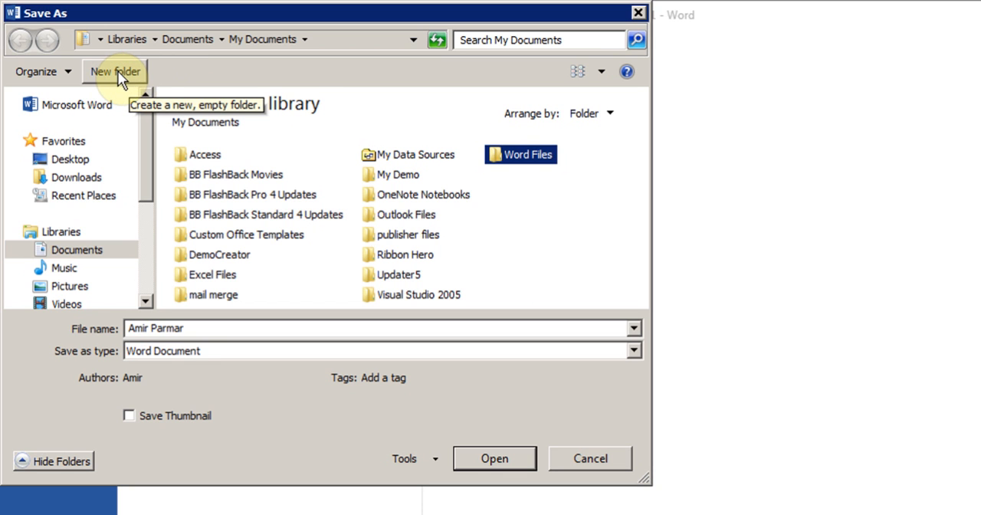
right_click(539, 244)
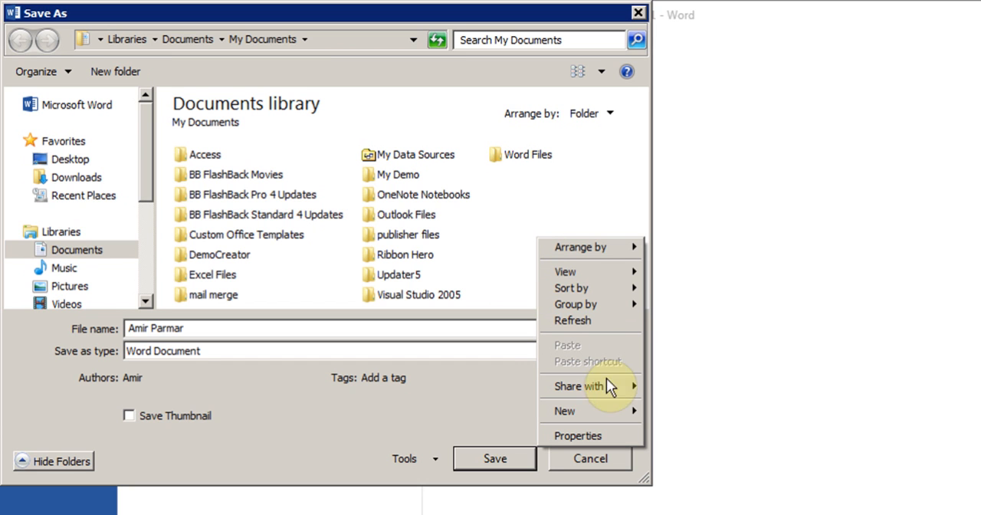
mouse_move(603, 406)
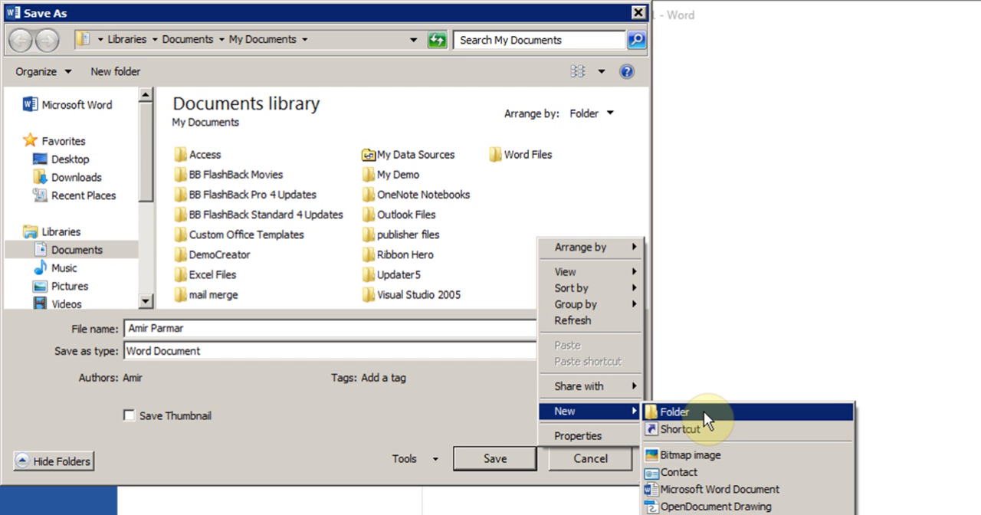
click(503, 211)
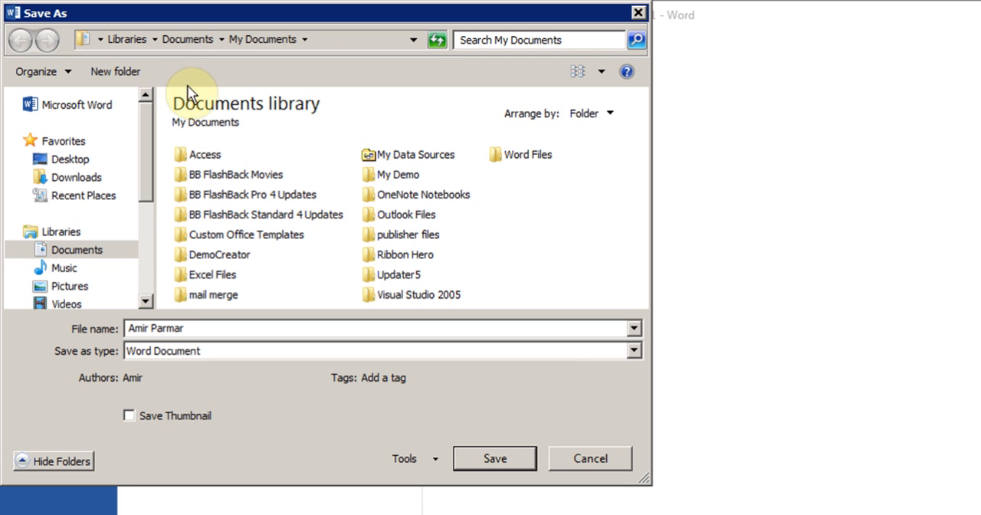
Create a folder named Word 2013 in My Documents and open it as the save location
click(115, 71)
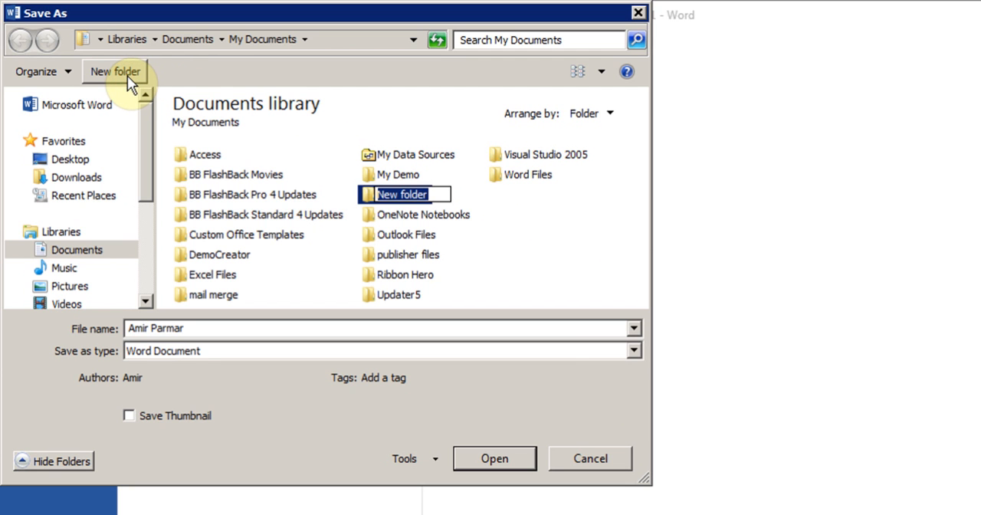
text(Word)
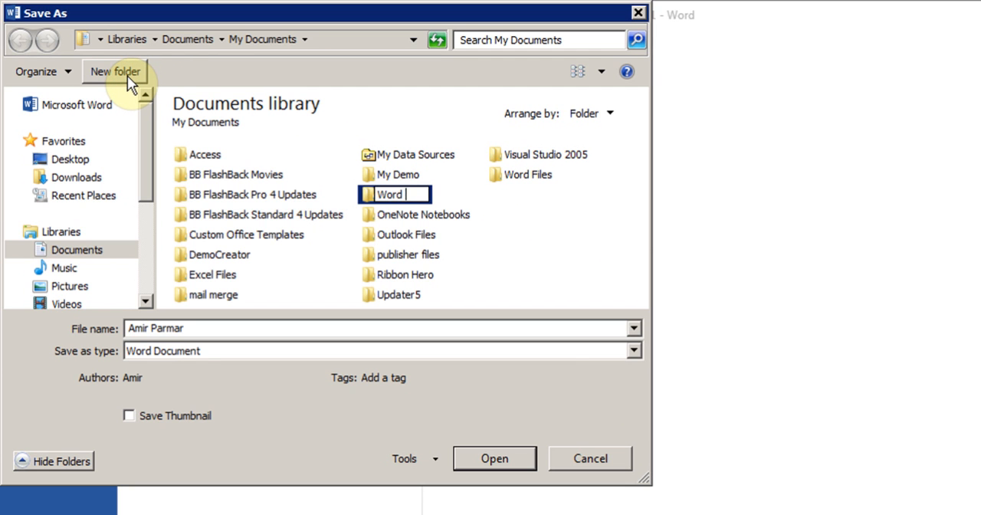
text( 2013)
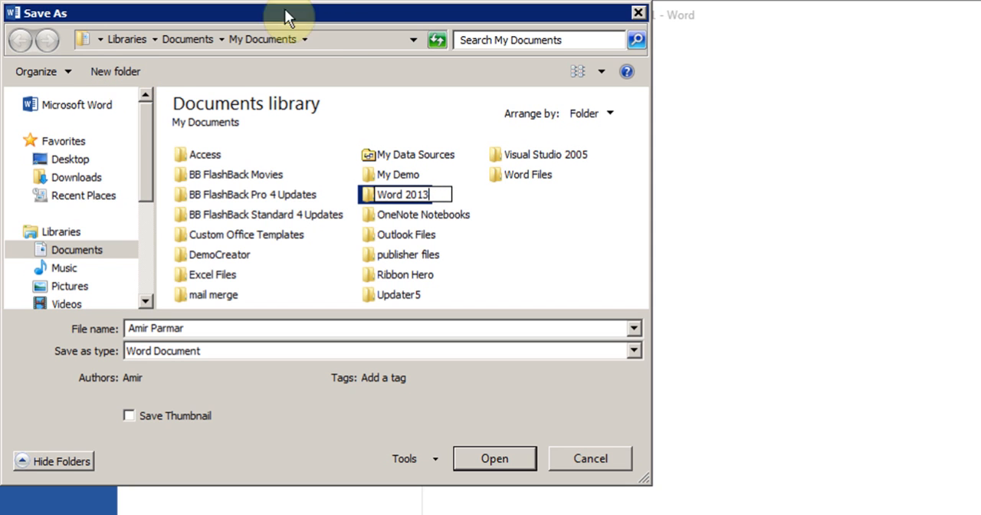
click(368, 197)
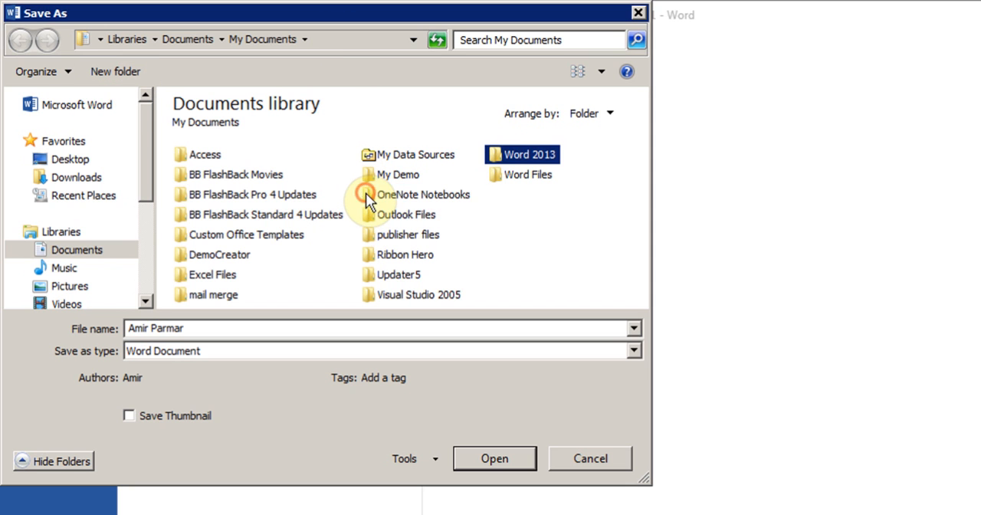
double_click(509, 158)
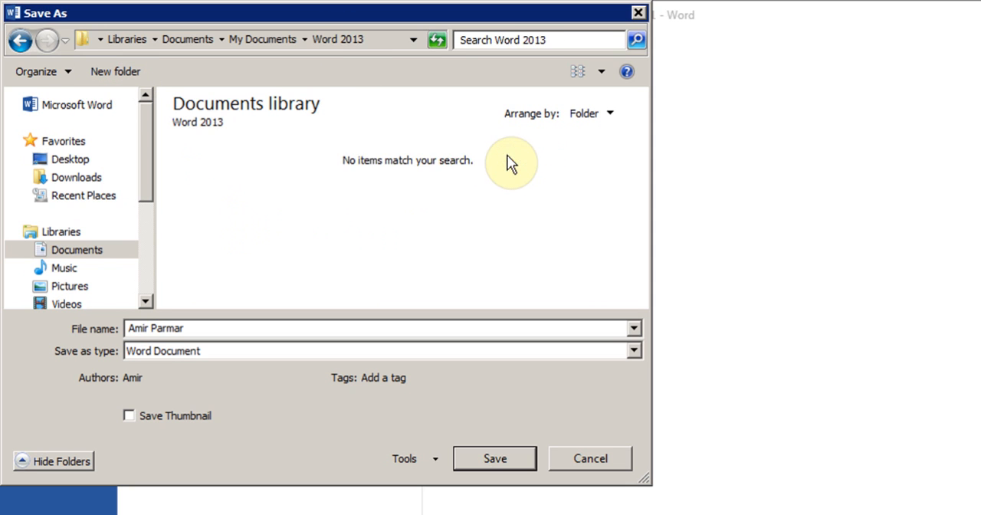
Name the file with the author's first name followed by "Word video 1" and save it as a Word Document
click(210, 328)
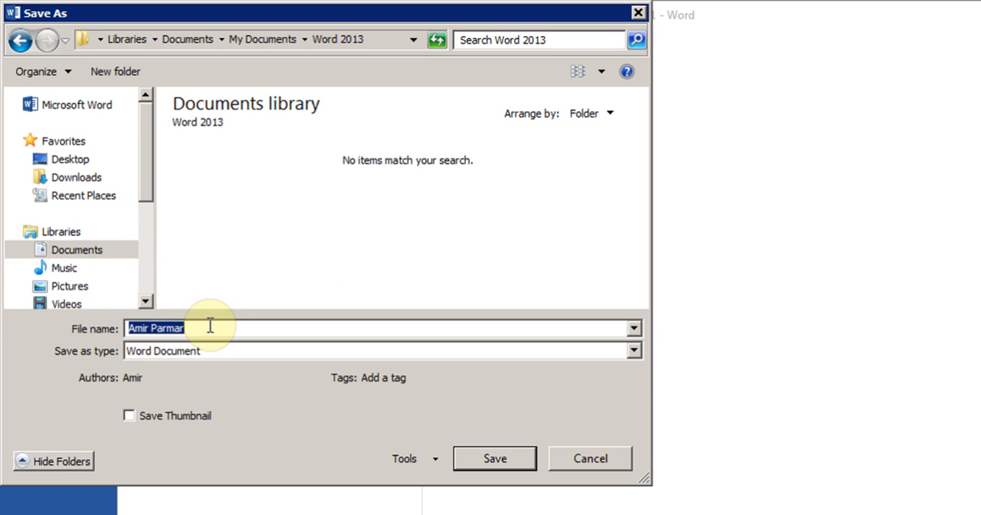
text(Amir Wor)
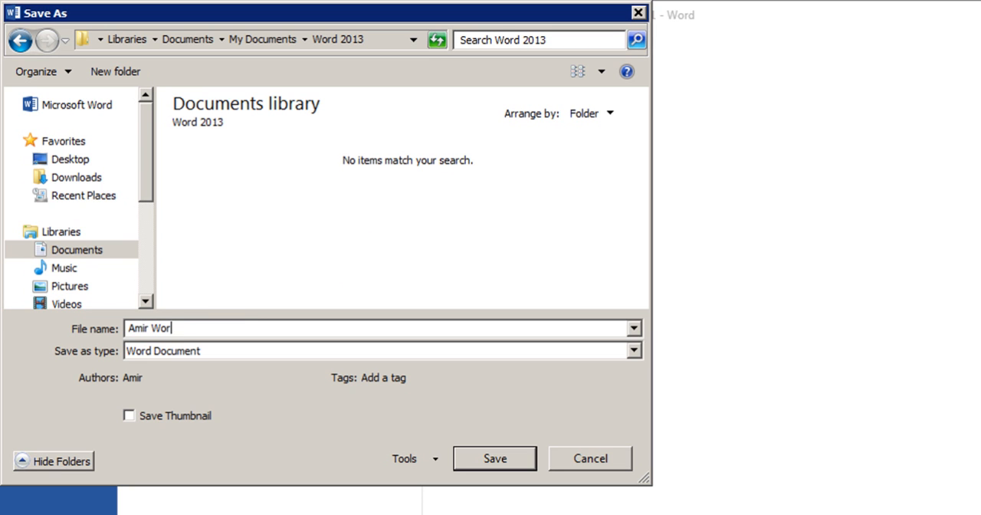
text(d video 1)
click(635, 352)
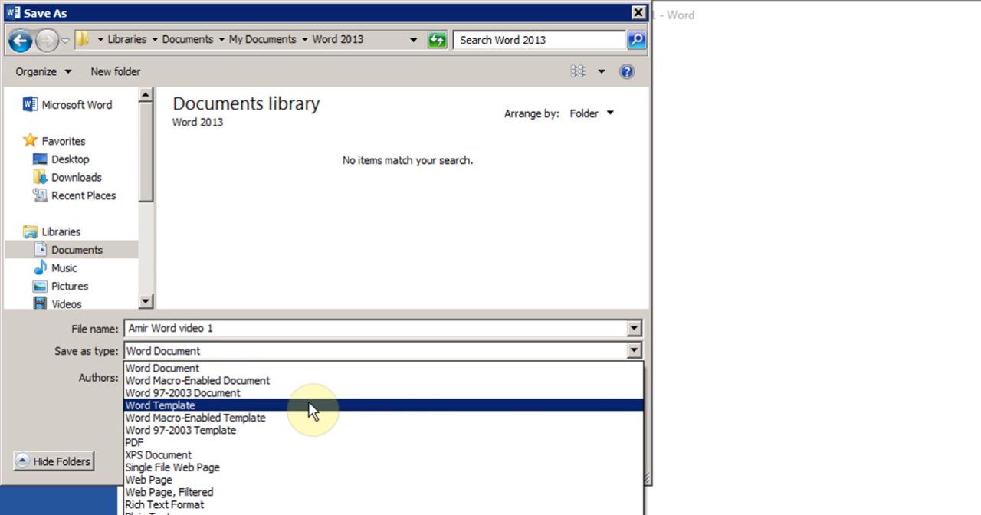
click(208, 368)
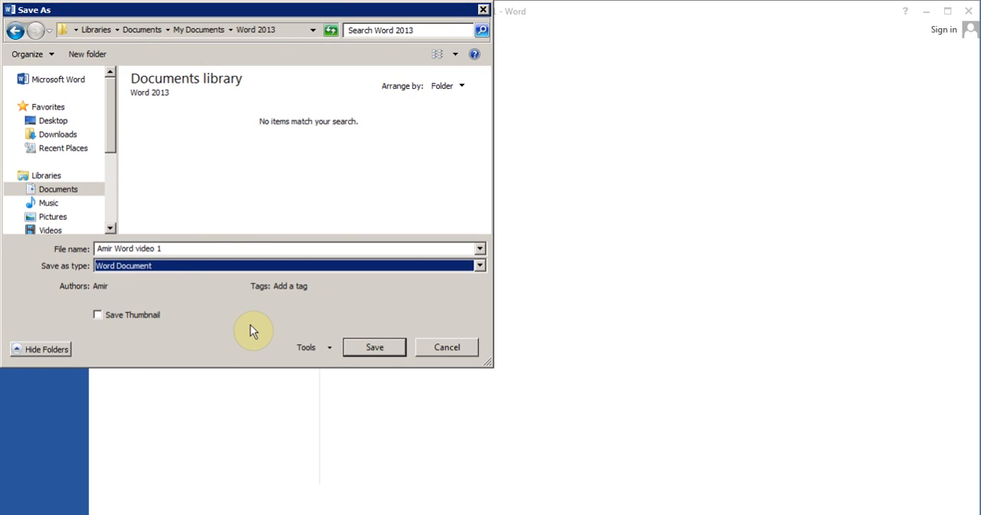
click(385, 350)
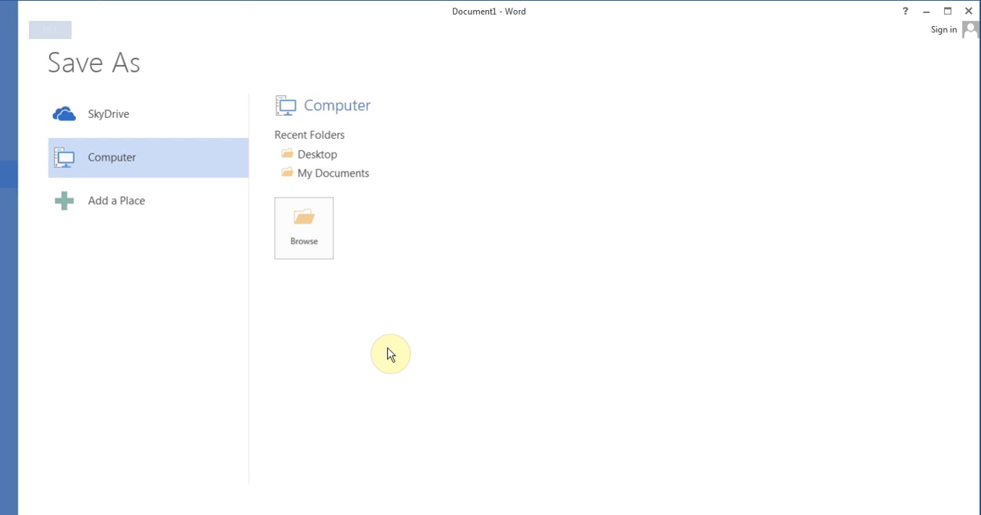
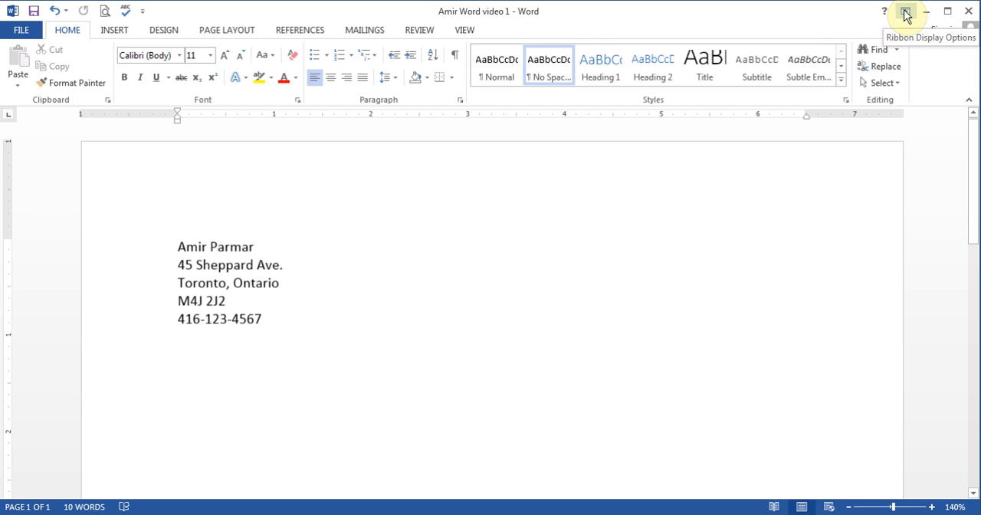
Switch the ribbon display to Auto-hide Ribbon and Show Tabs in turn, and return it to Show Tabs and Commands
click(905, 13)
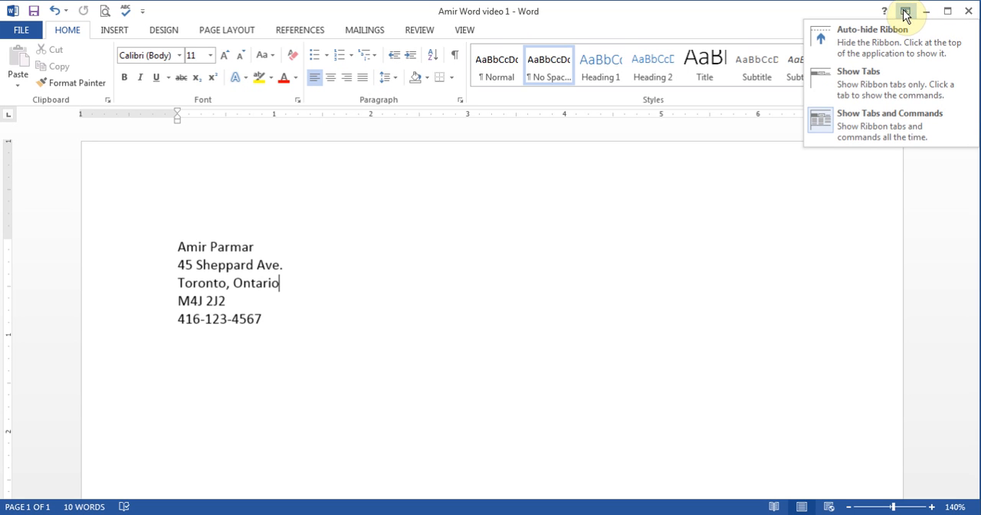
click(875, 43)
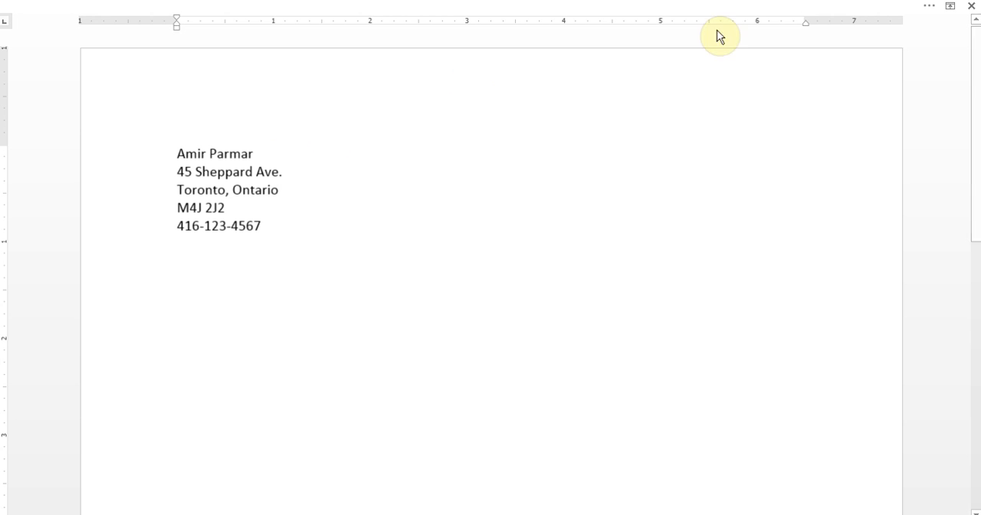
click(949, 7)
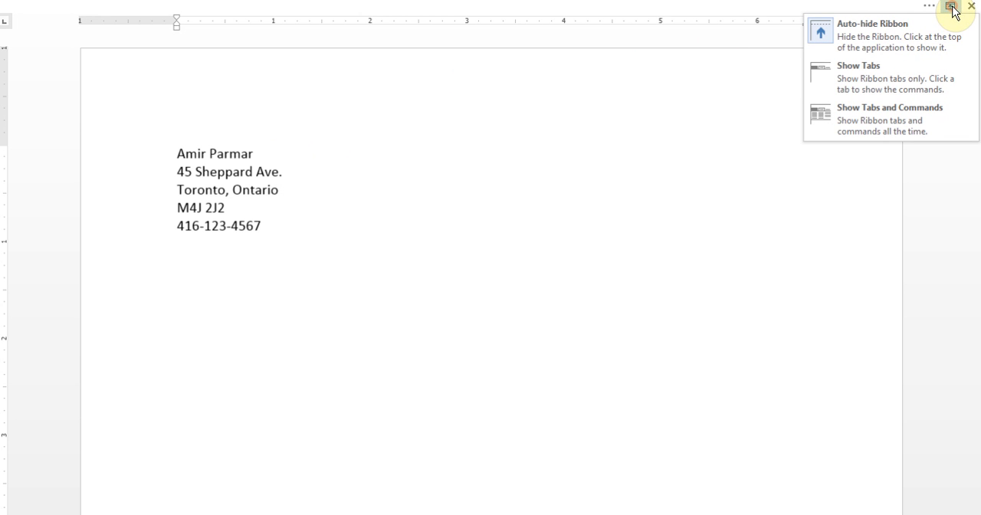
click(854, 86)
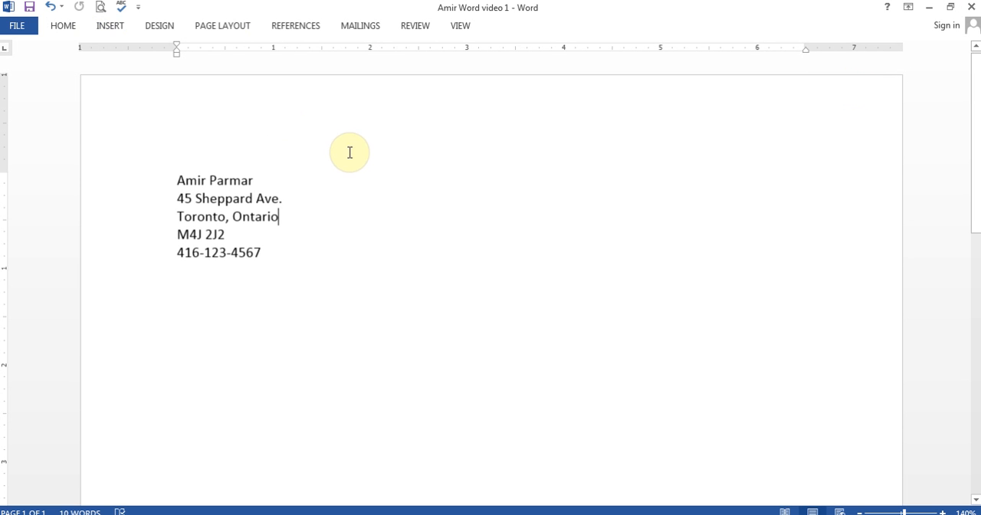
click(909, 8)
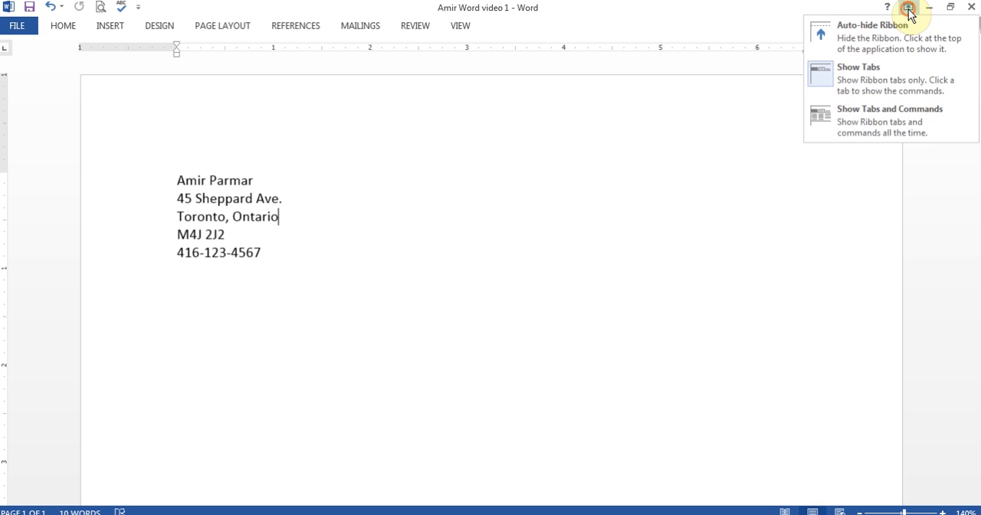
click(869, 127)
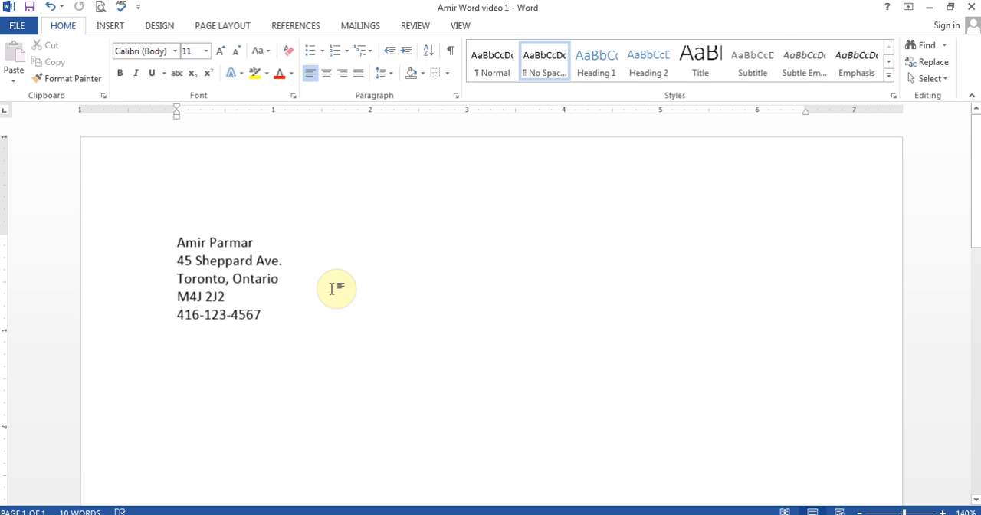
Place the insertion point two lines below the phone number and restore the window from its maximized size
click(230, 351)
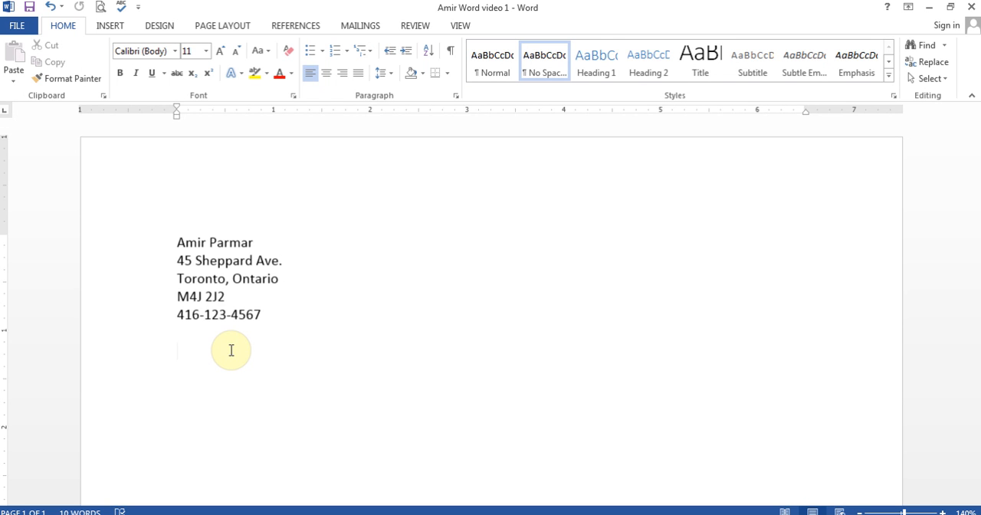
click(949, 8)
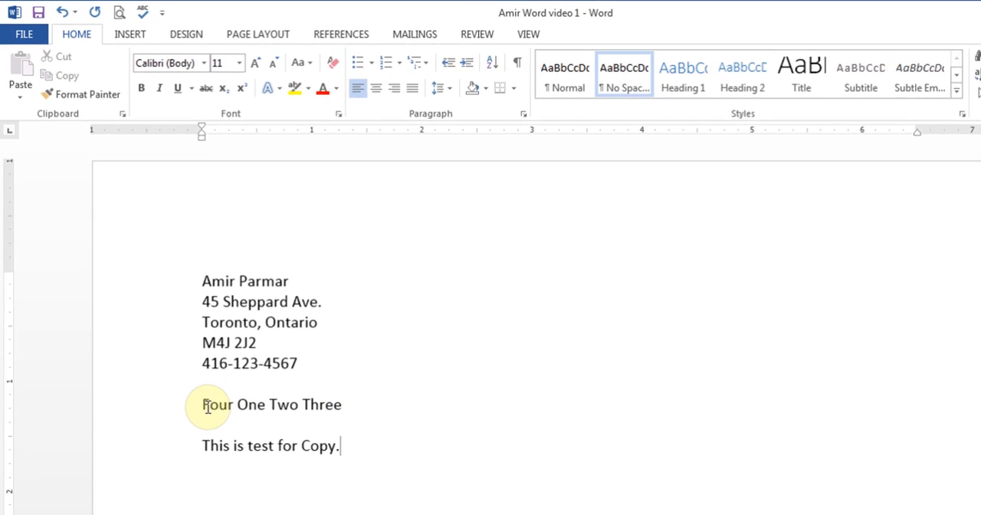
Move the word "Four" from the start of its line to the end, after "Three", by cutting and pasting
drag(216, 437, 249, 433)
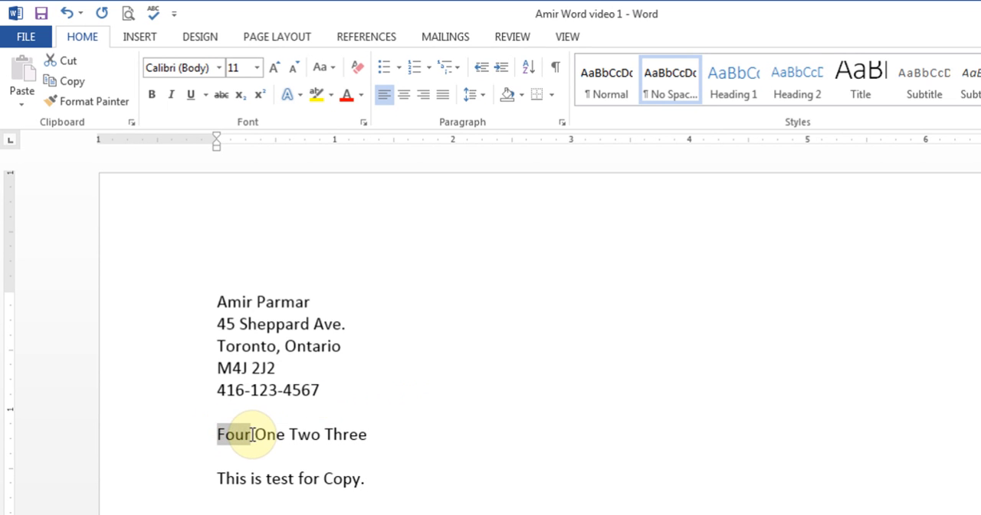
click(69, 63)
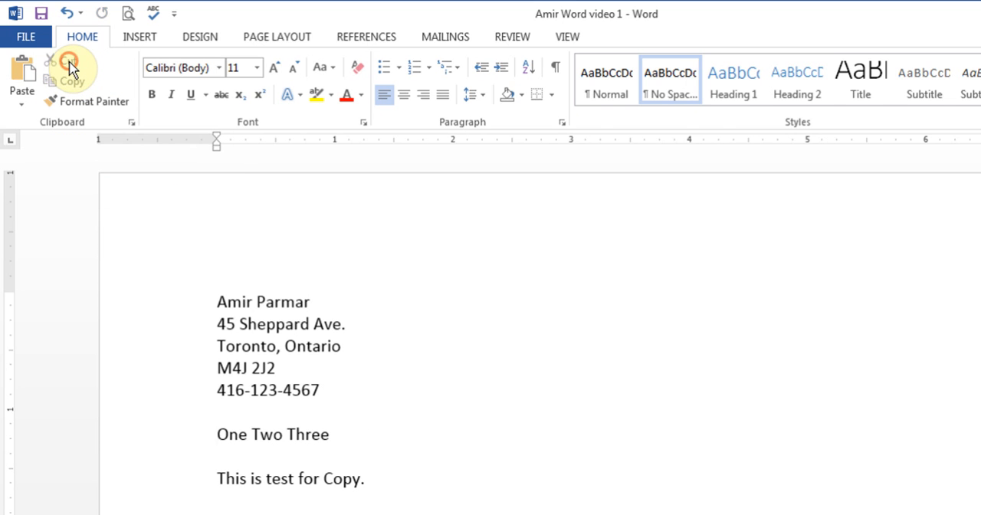
click(338, 434)
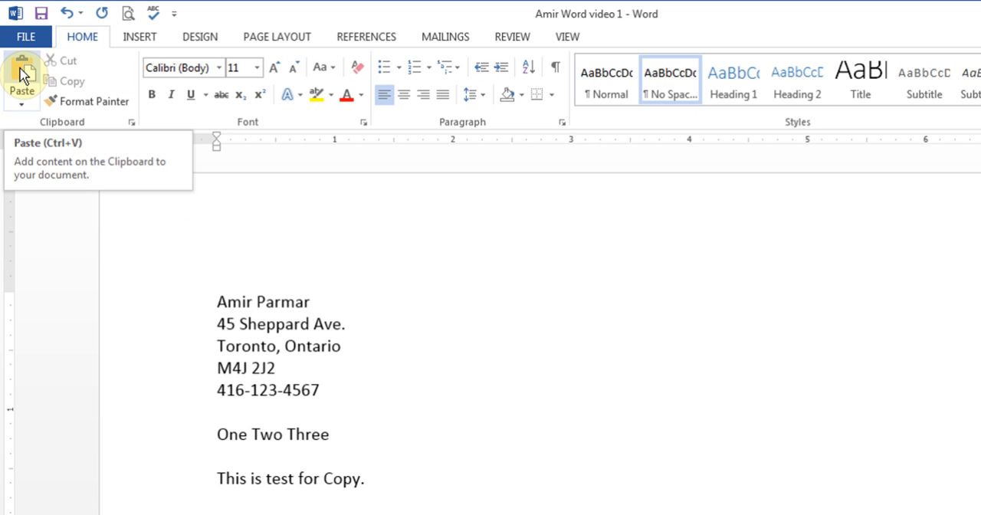
click(23, 103)
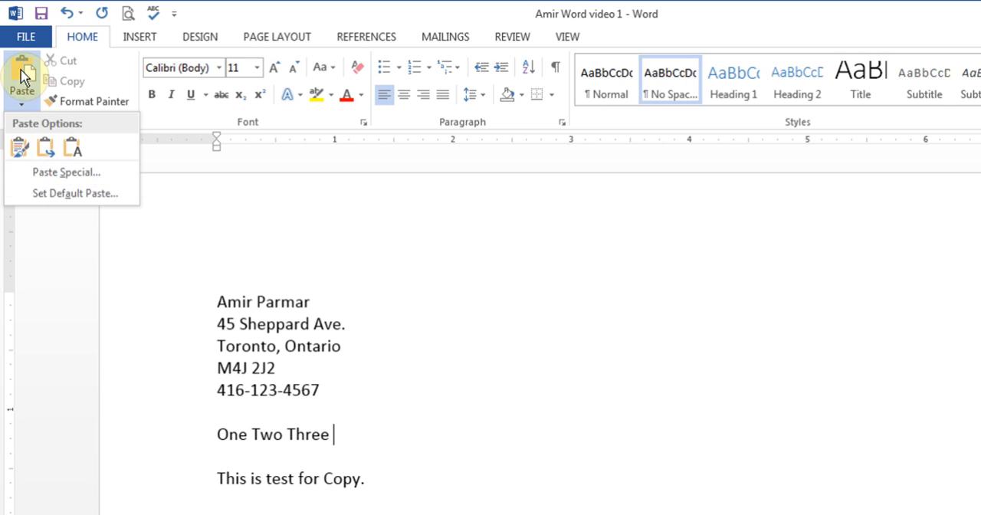
click(22, 72)
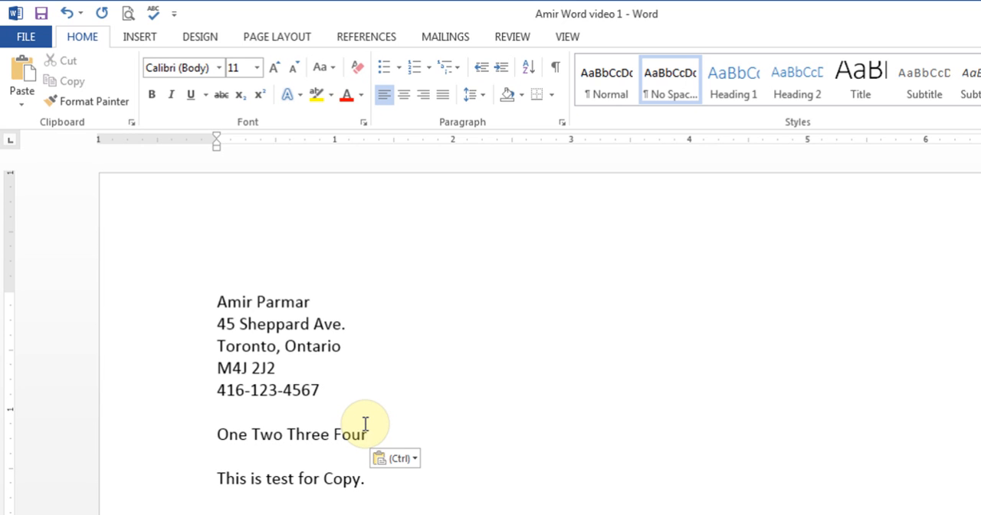
Cut the word "Two" and paste it at the end of the same line, after "Four"
click(253, 432)
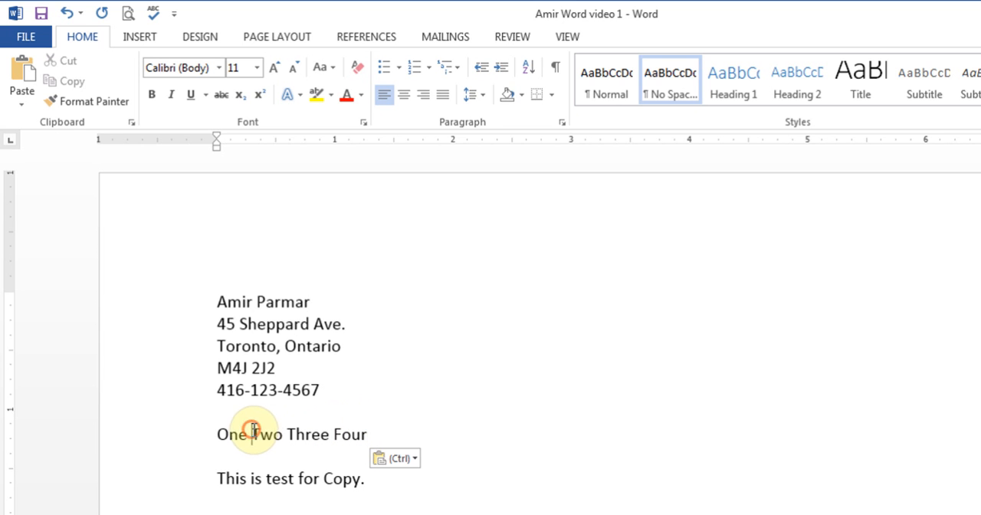
drag(253, 432, 282, 433)
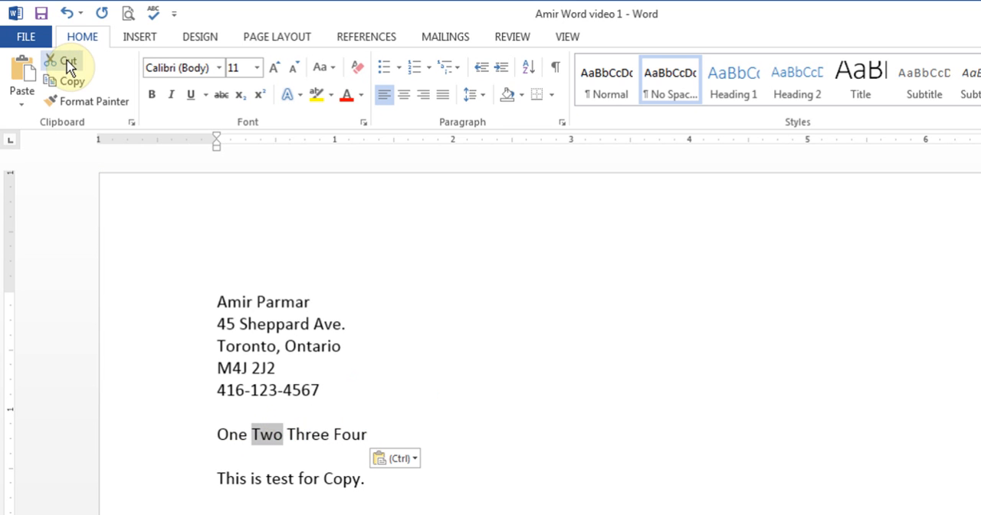
click(67, 65)
click(339, 433)
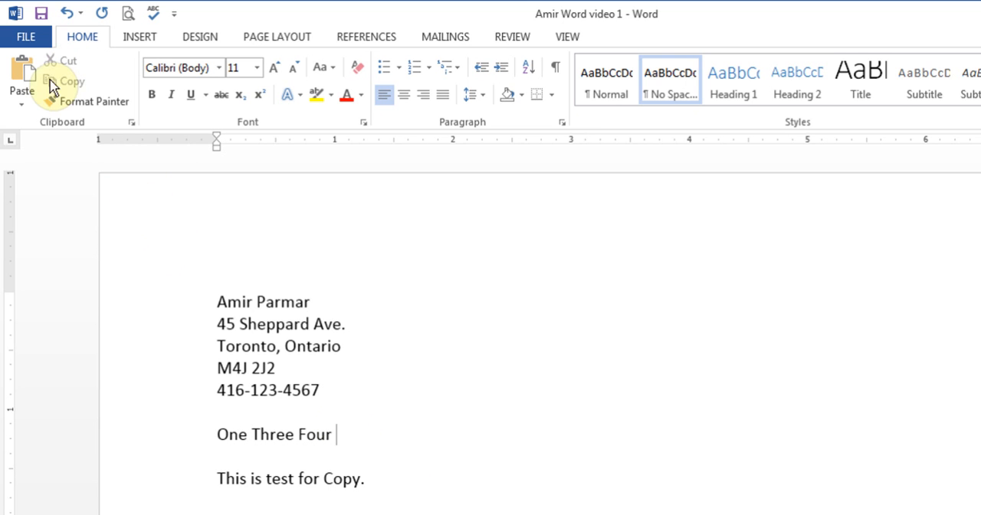
click(22, 70)
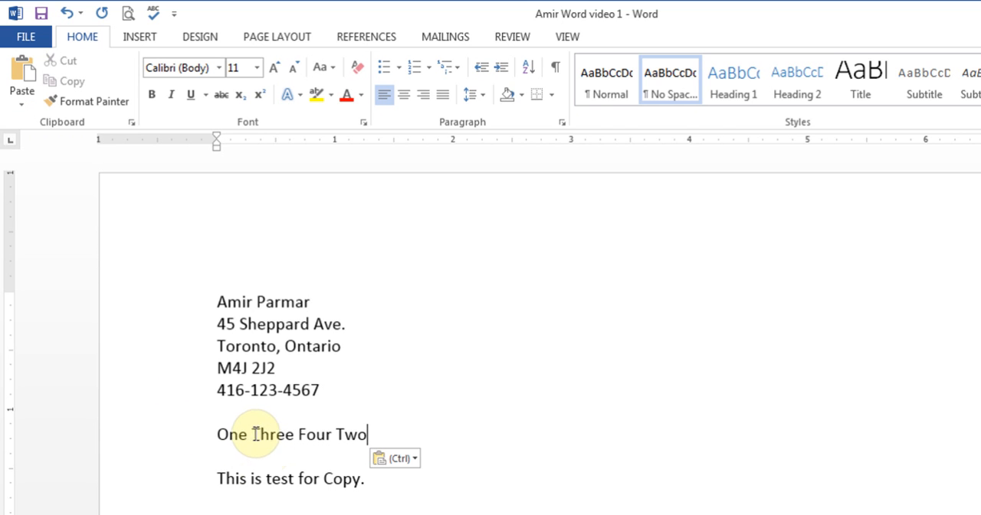
Cut the word "Three" and paste it on the blank line above "This is test for Copy."
drag(253, 433, 293, 433)
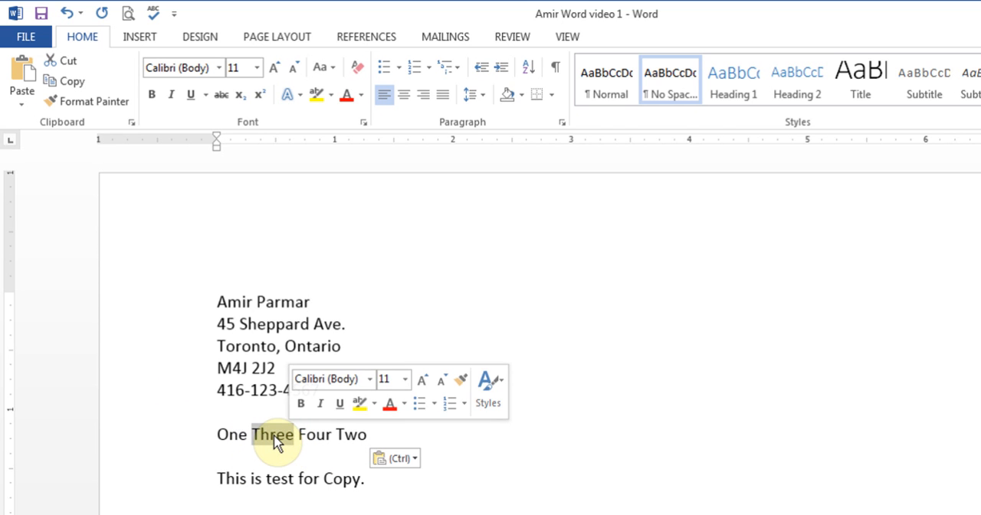
right_click(275, 436)
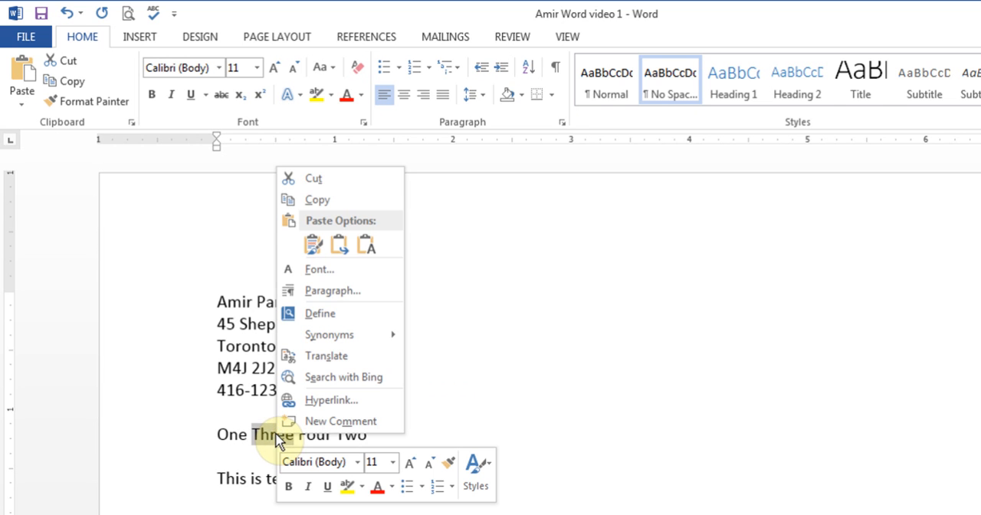
click(342, 177)
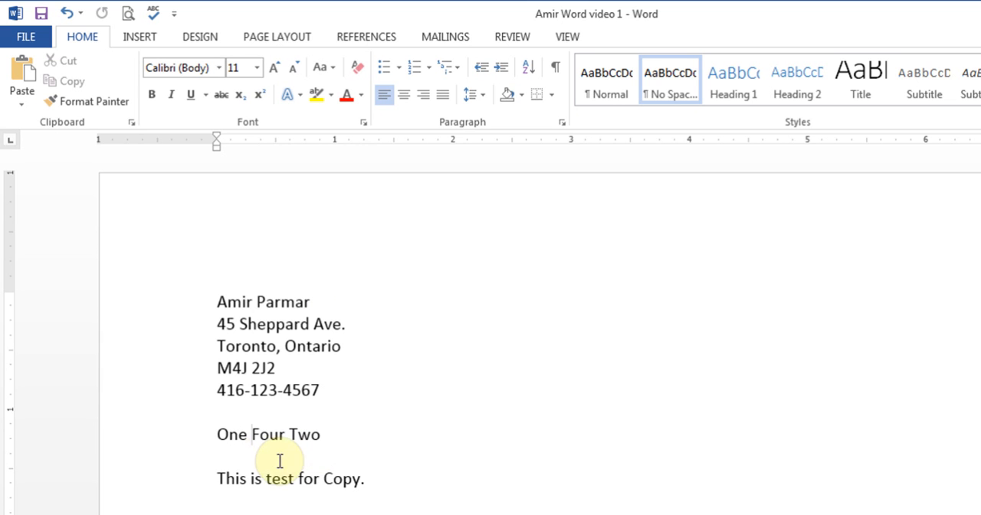
click(230, 456)
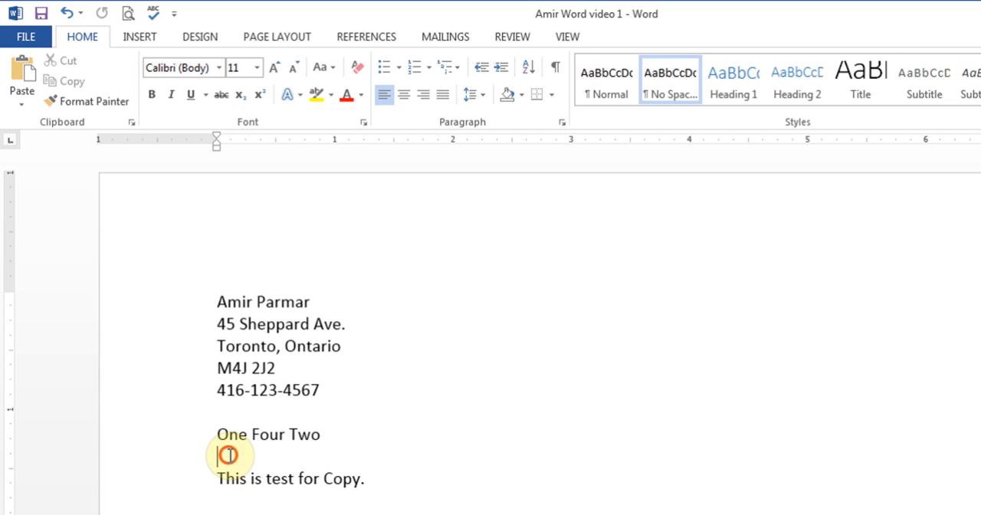
click(23, 70)
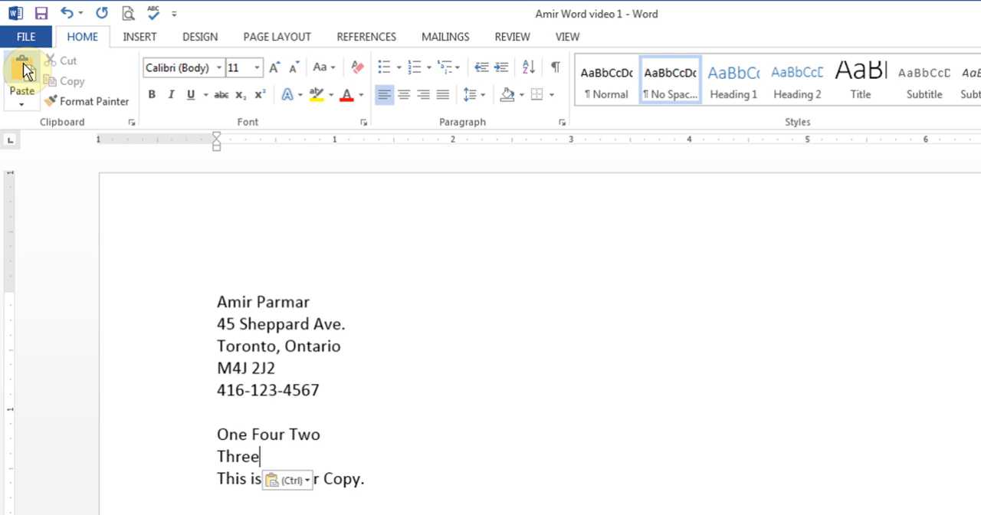
drag(216, 323, 353, 331)
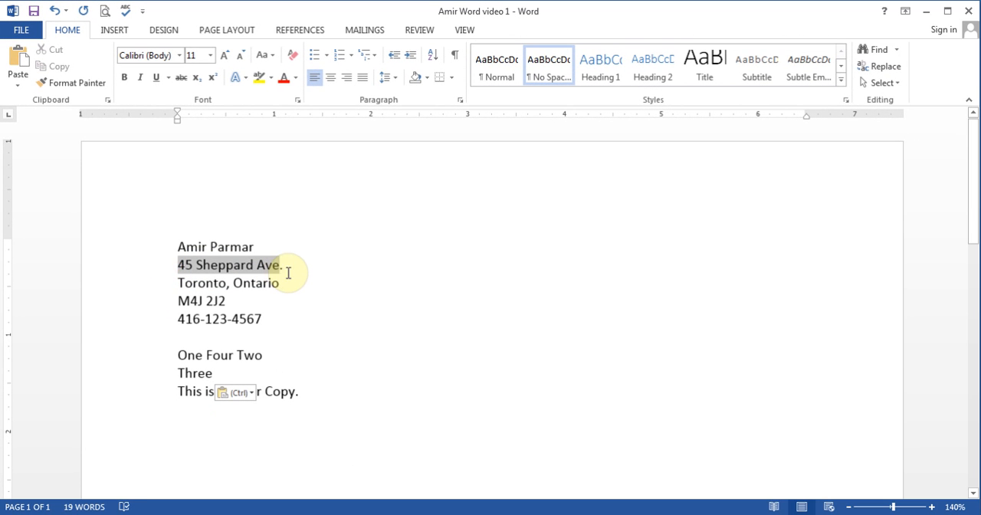
drag(288, 272, 284, 278)
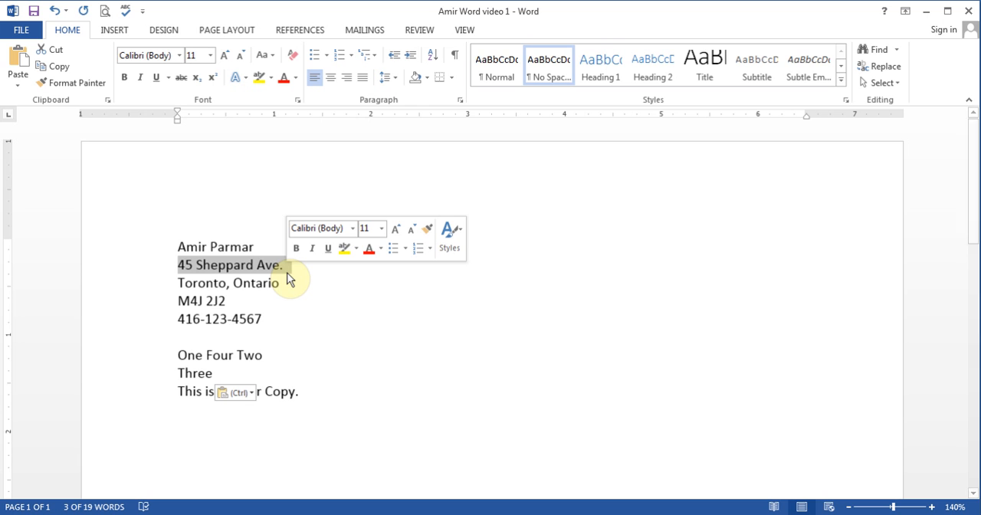
click(269, 373)
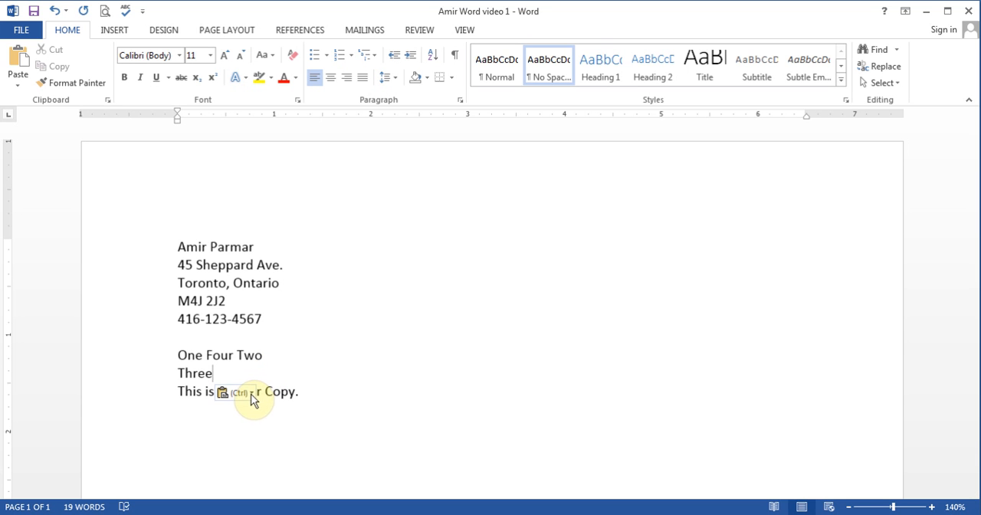
Examine the paste options offered for the pasted word "Three" and close them without choosing one
click(252, 396)
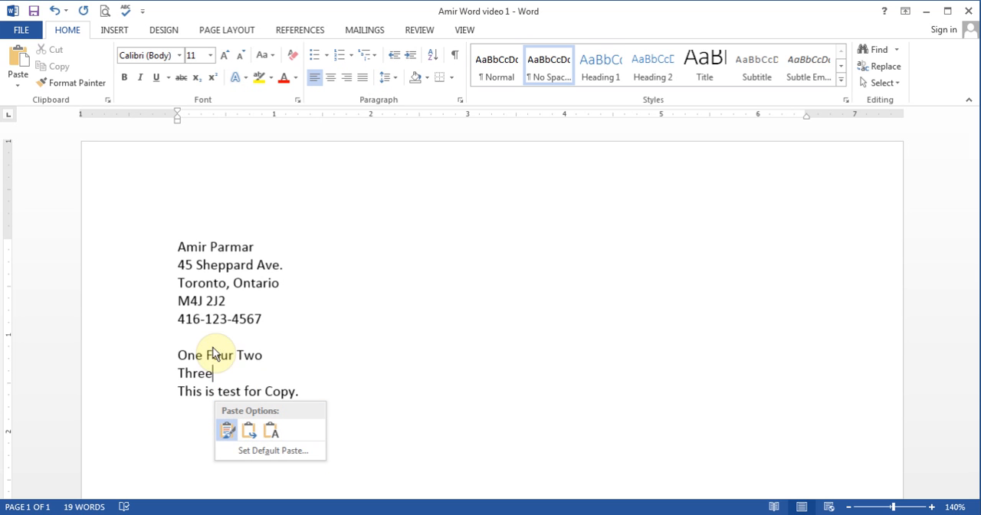
click(254, 374)
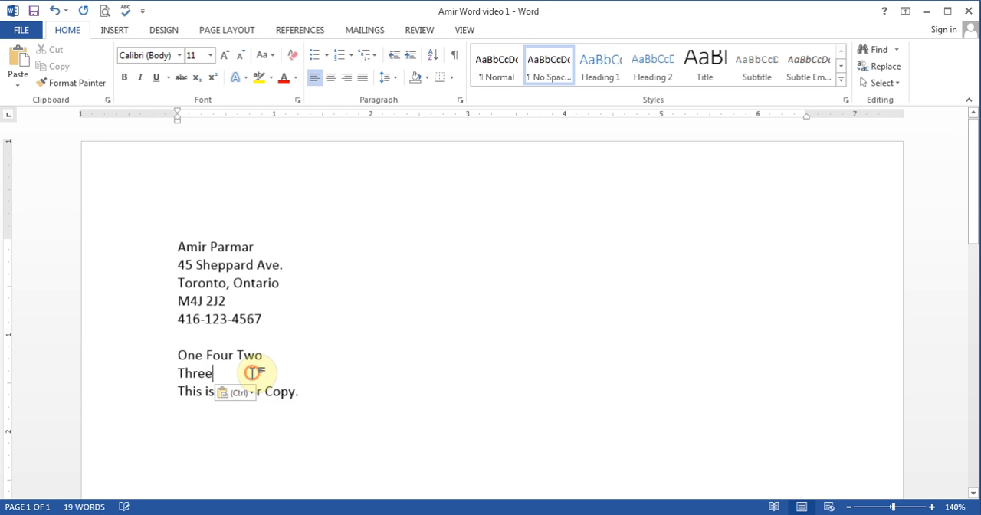
click(334, 424)
click(249, 393)
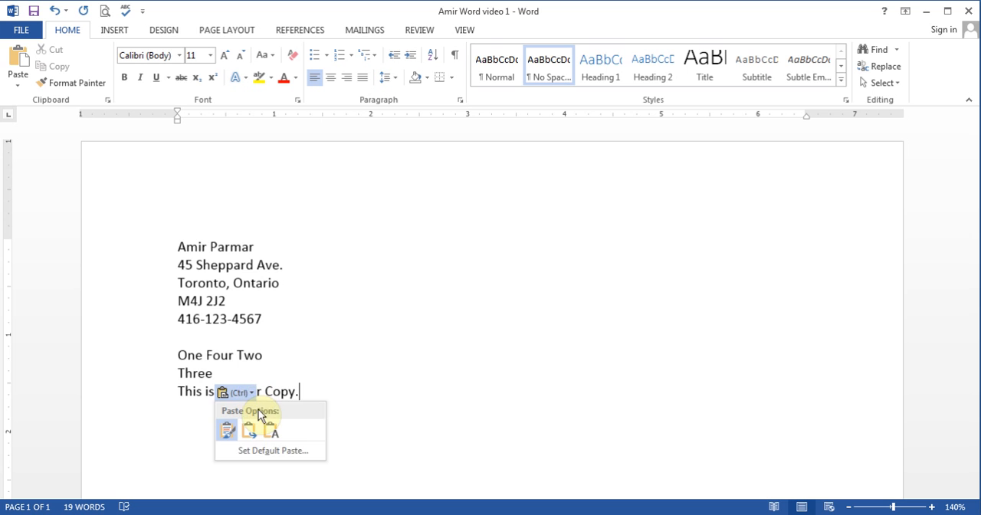
click(368, 429)
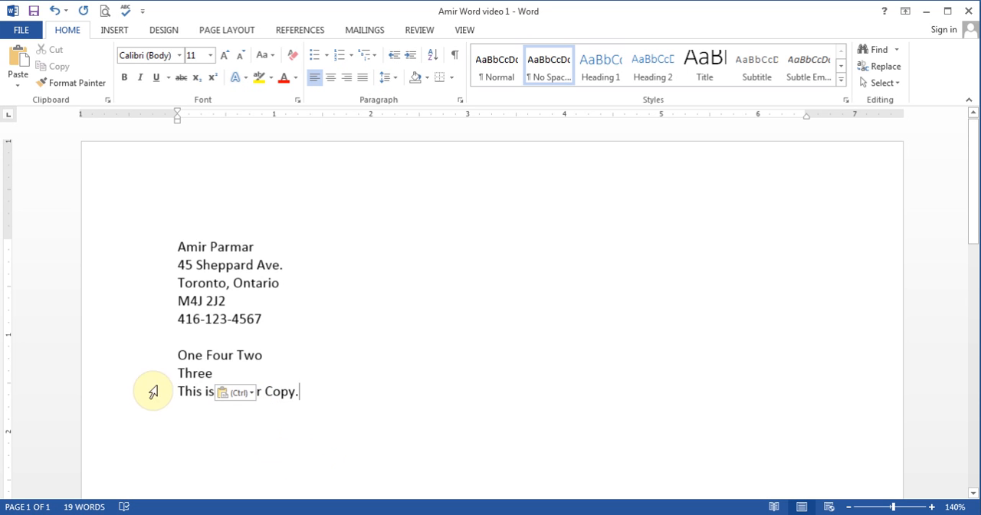
Copy the sentence "This is test for Copy." and paste it two lines below the original
drag(179, 394, 292, 394)
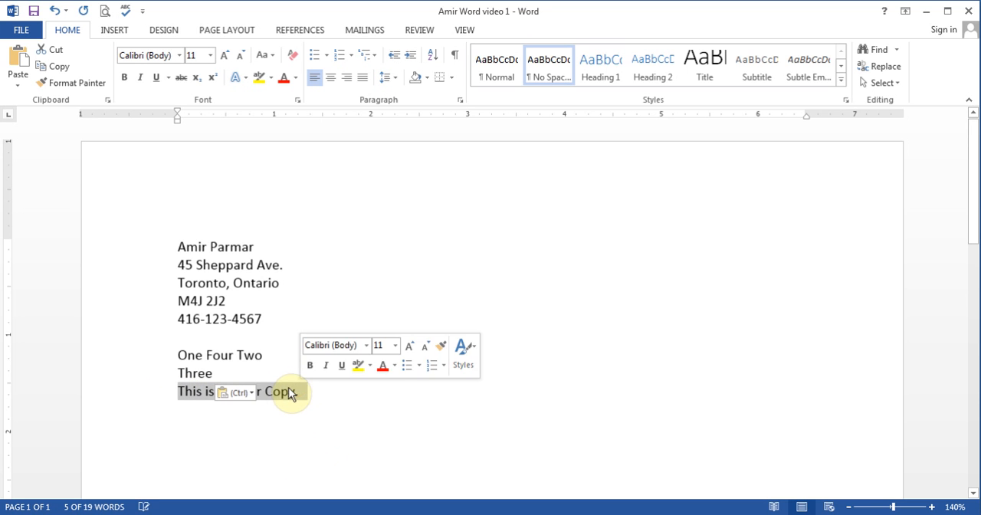
click(56, 72)
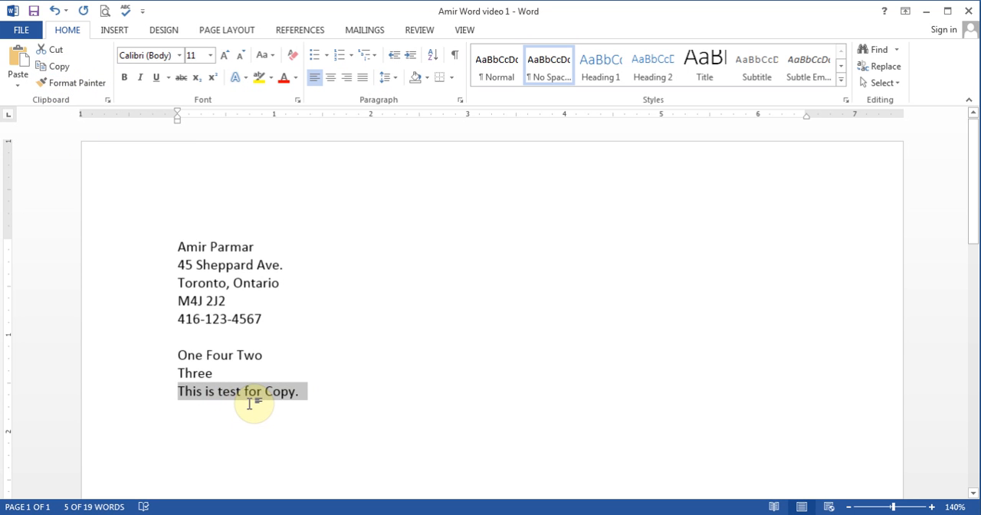
click(278, 420)
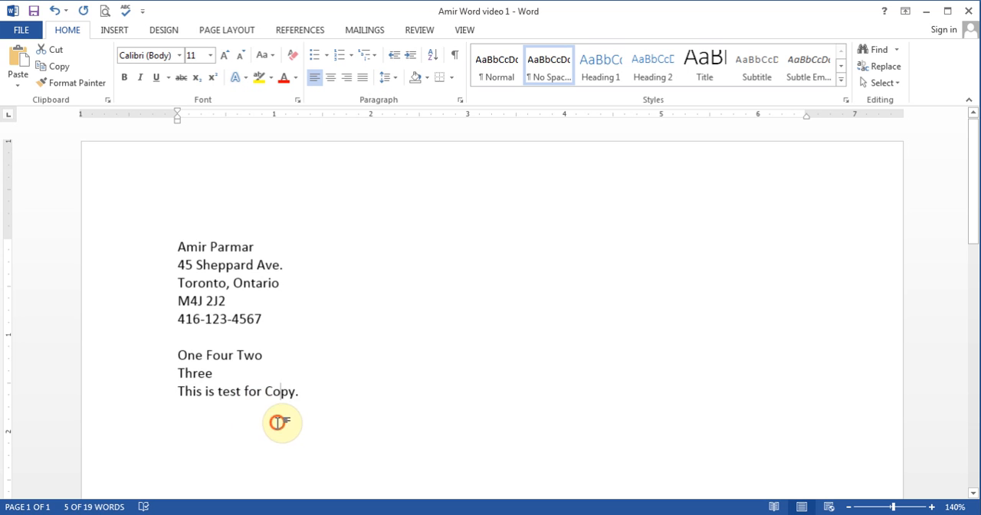
click(335, 397)
key(Return)
key(Return)
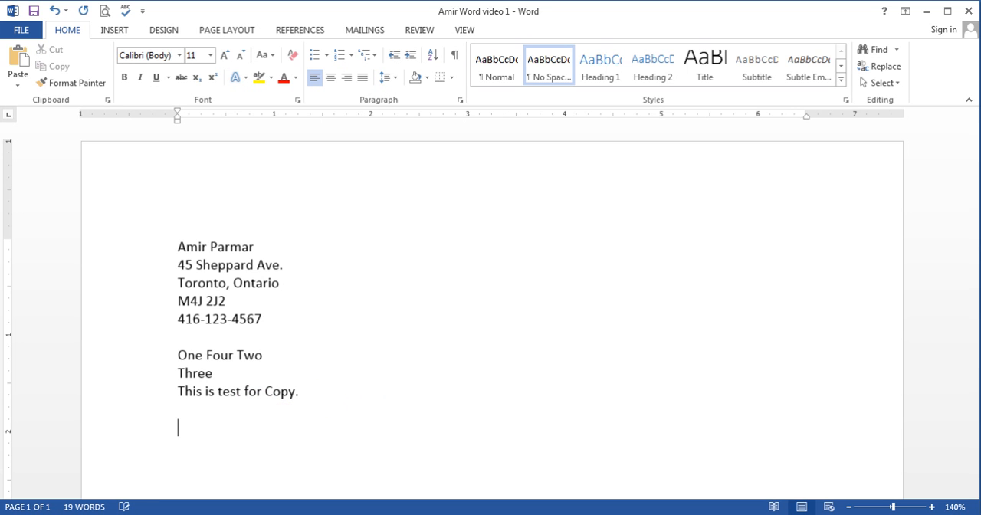
click(23, 62)
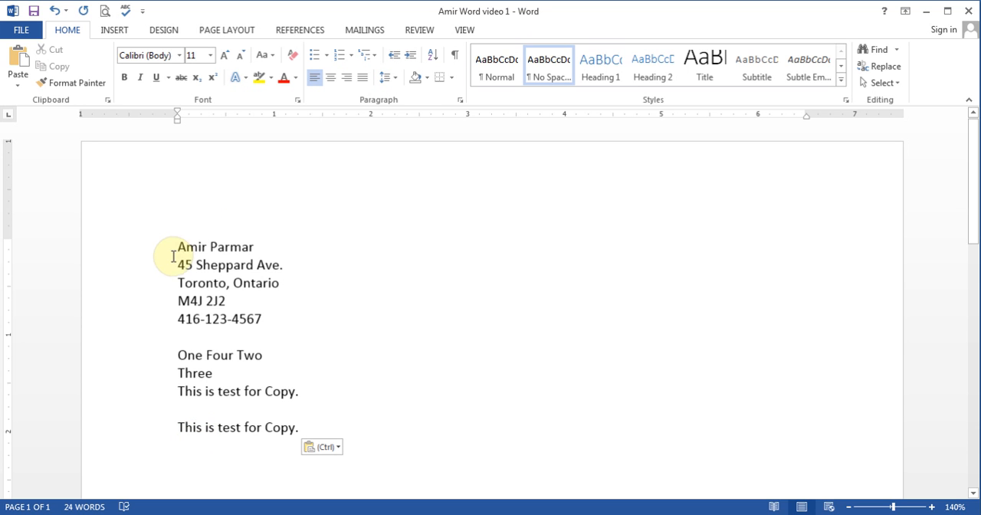
Copy the name and address block, paste it over the two "This is test for Copy." lines, and undo the paste
drag(175, 244, 275, 319)
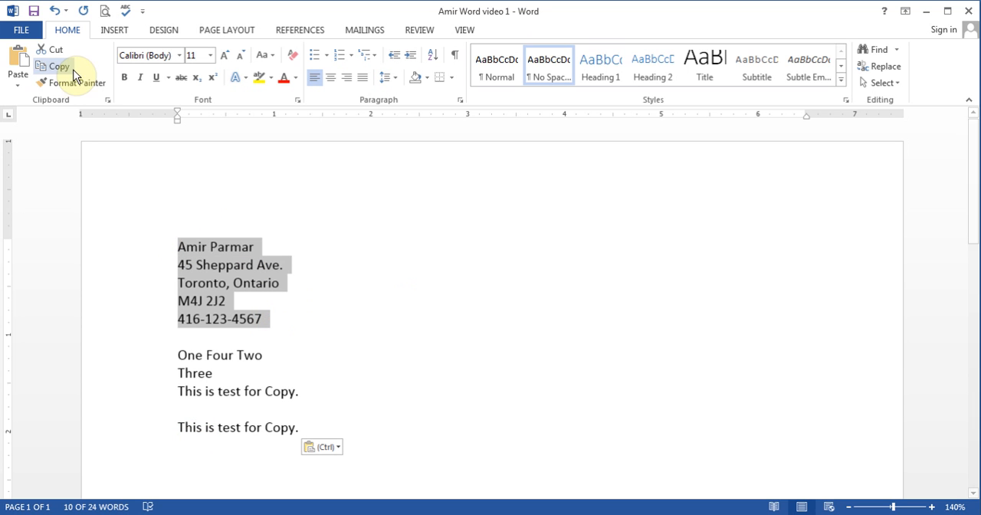
click(65, 66)
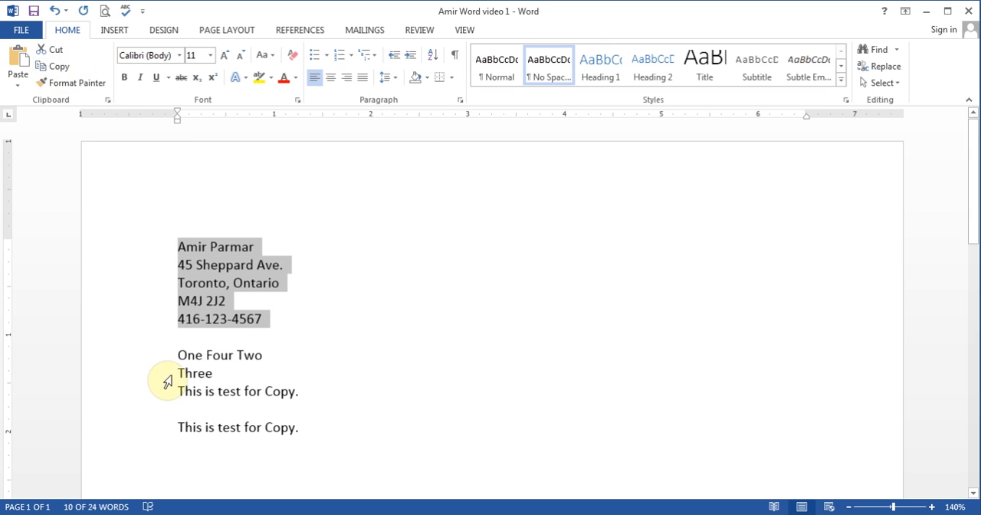
drag(178, 390, 317, 436)
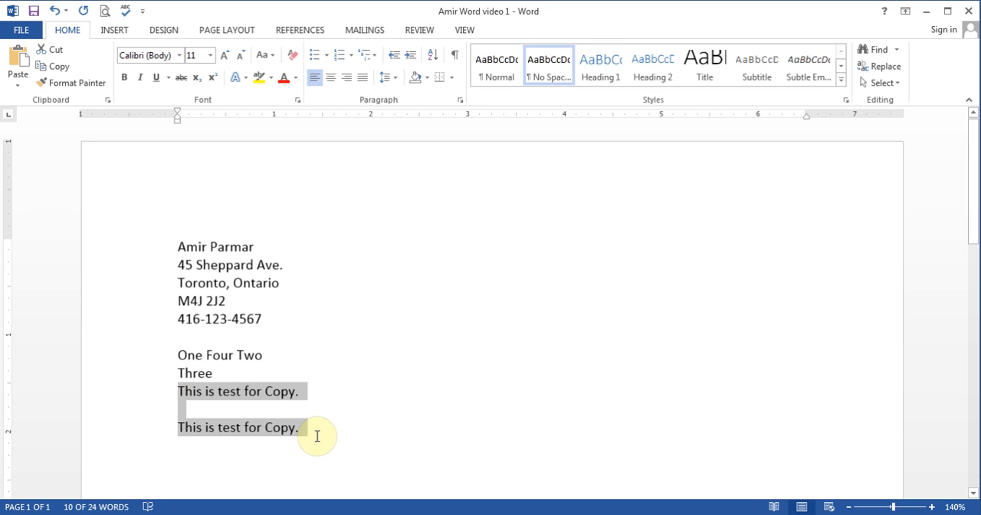
click(21, 62)
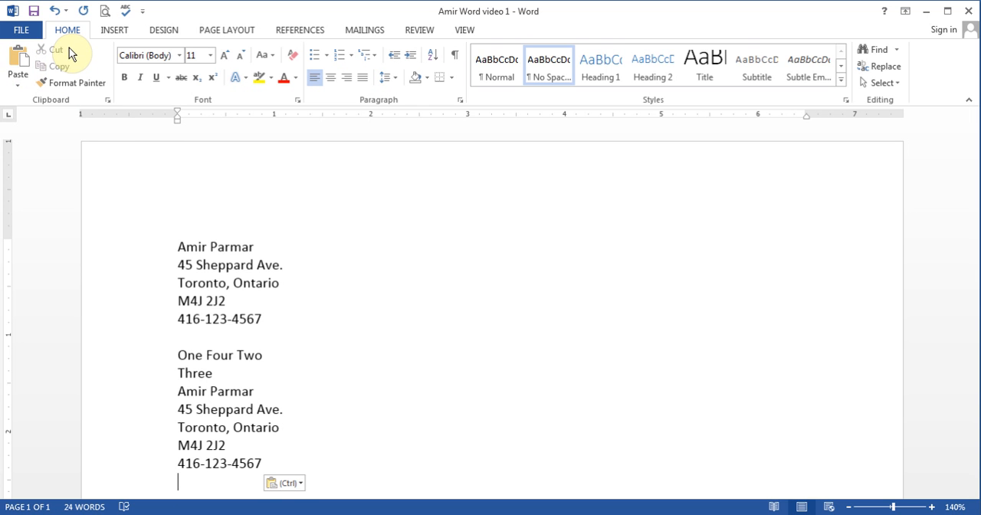
click(56, 10)
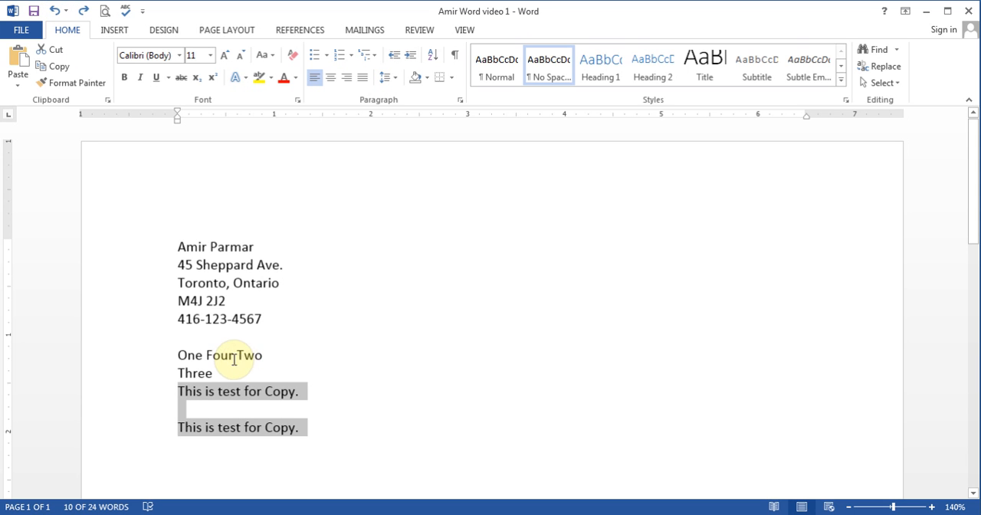
Replace the test lines below the address block with "This Microsoft word 2013 the new version of Office from Microsoft; it is available in stores now"
drag(180, 352, 346, 420)
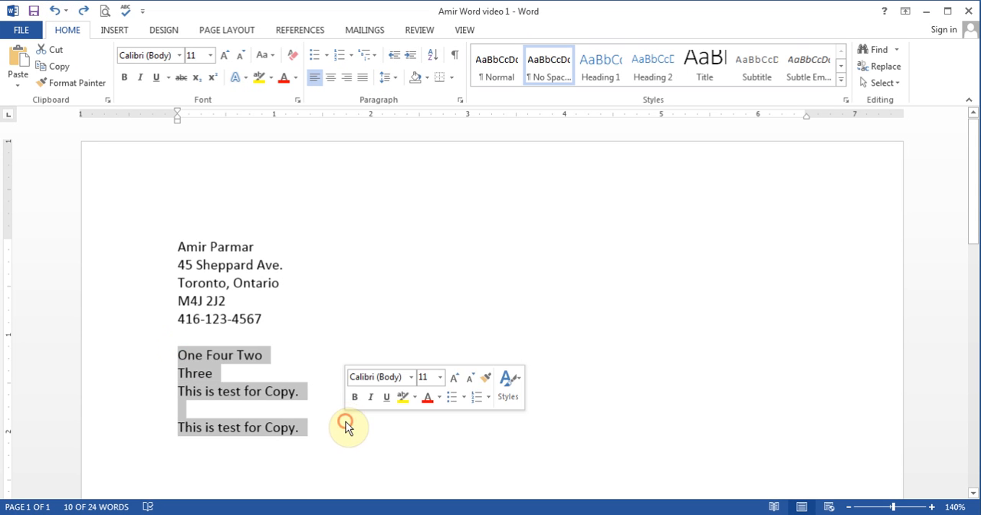
key(Delete)
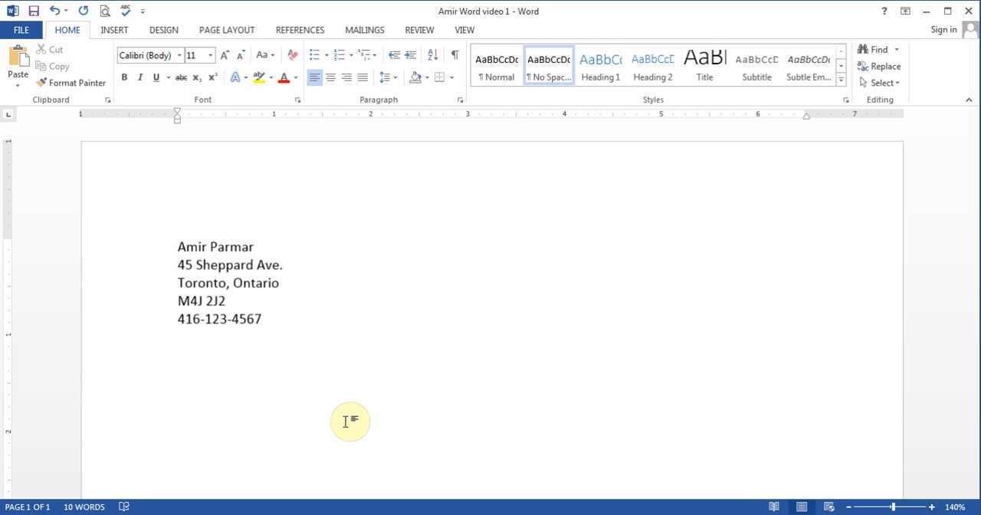
text(Th)
key(BackSpace)
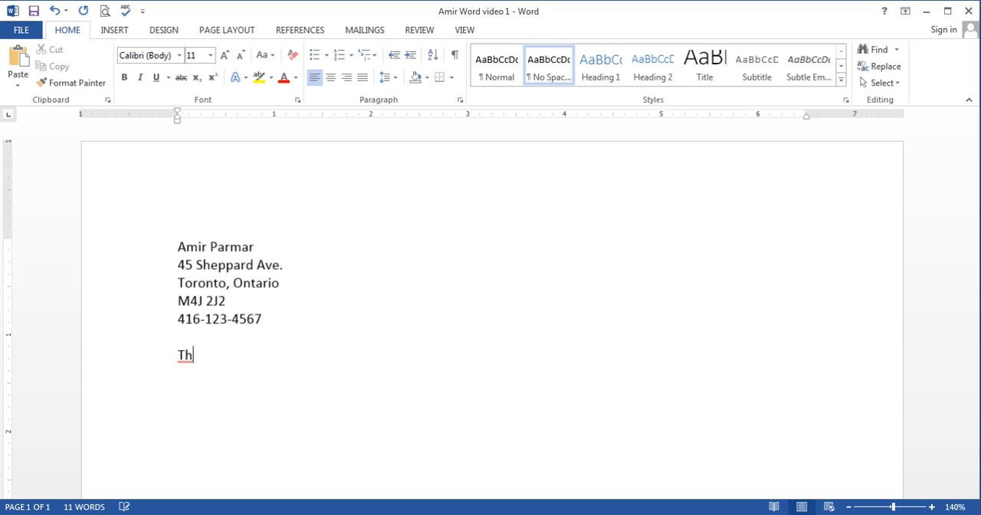
text(is Microsoft word )
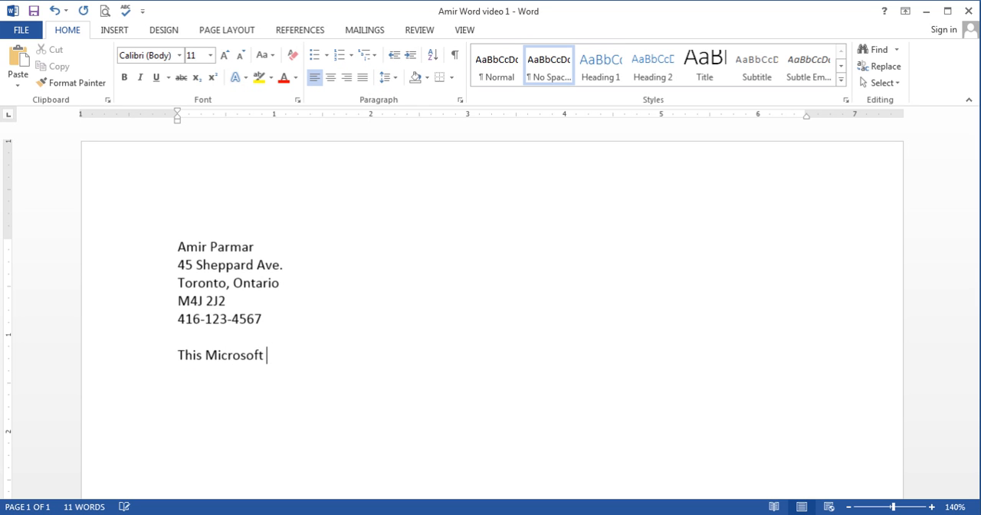
text(2013 the new version of Office from Microsoft; it is available in stores now)
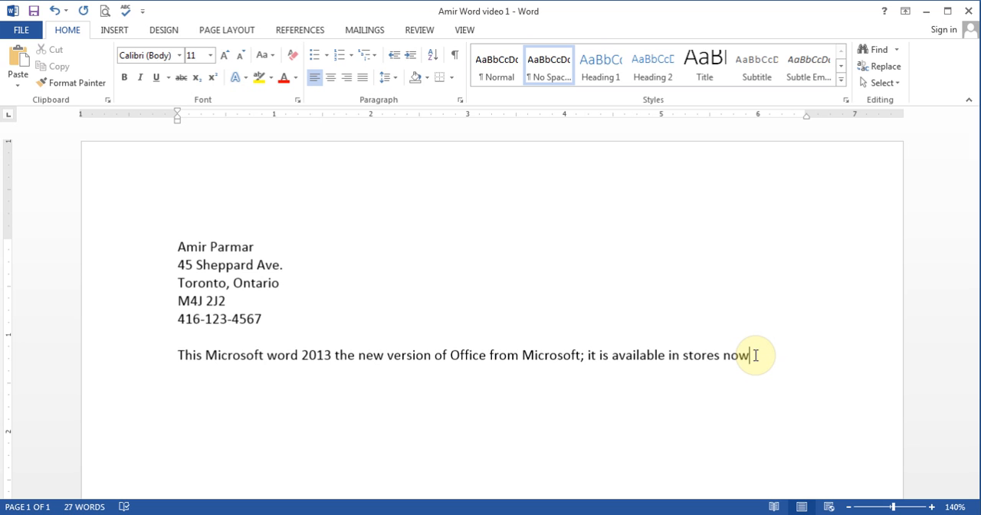
Continue the paragraph after "stores now" with ". It costs around $110"
text(. It )
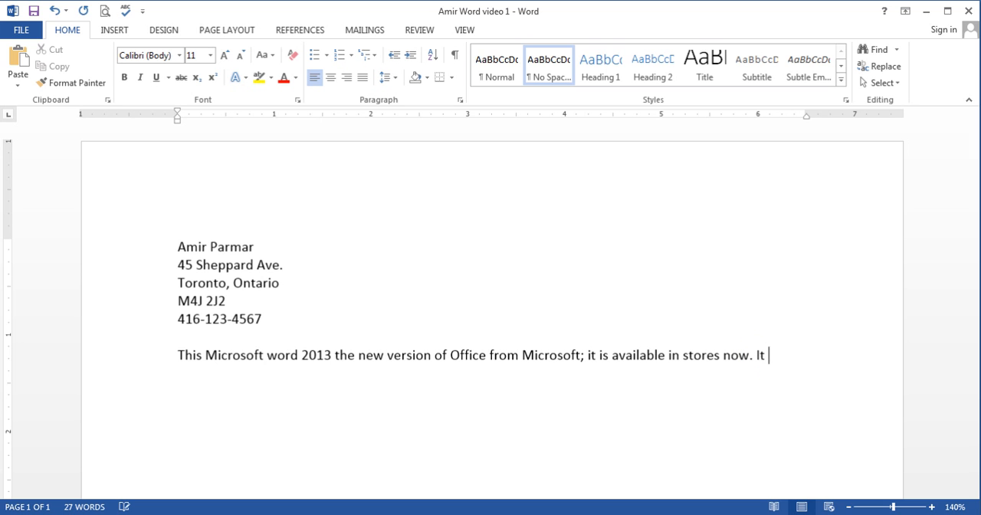
text(costs around )
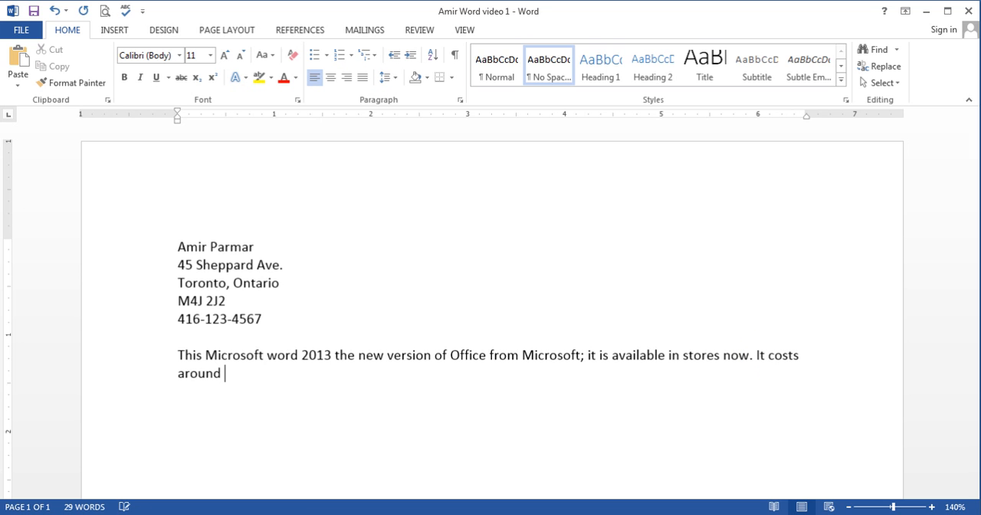
text($110)
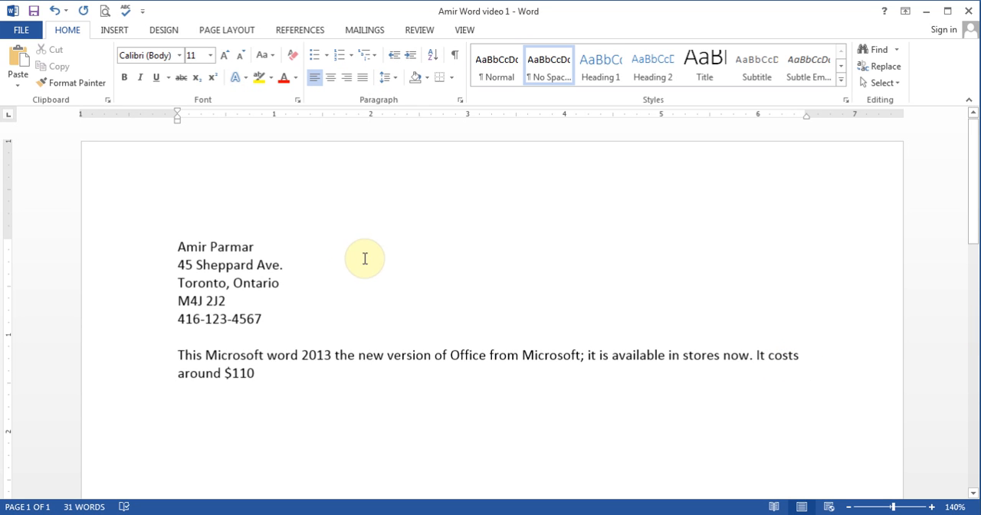
Open the print preview of the document and inspect the page at larger and smaller magnifications
click(265, 244)
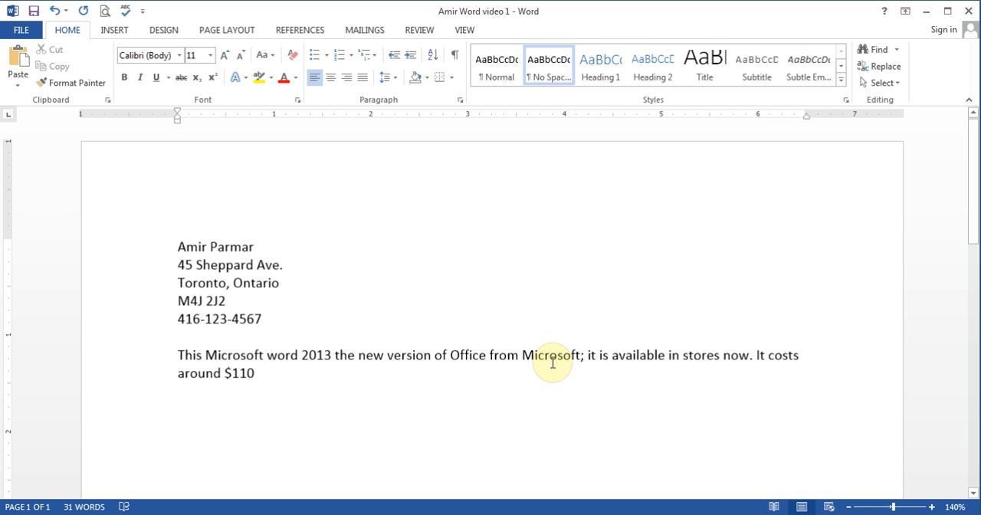
click(106, 12)
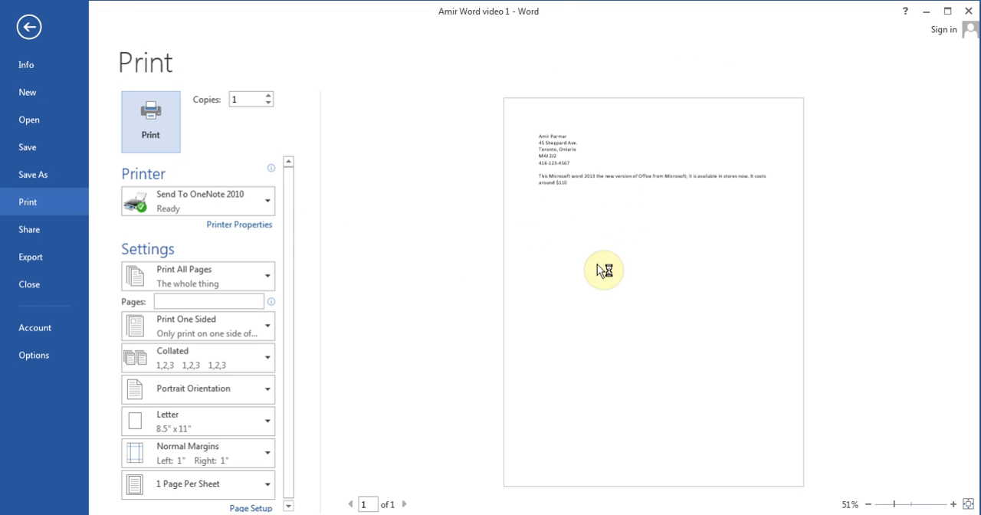
click(952, 503)
click(953, 503)
click(953, 503)
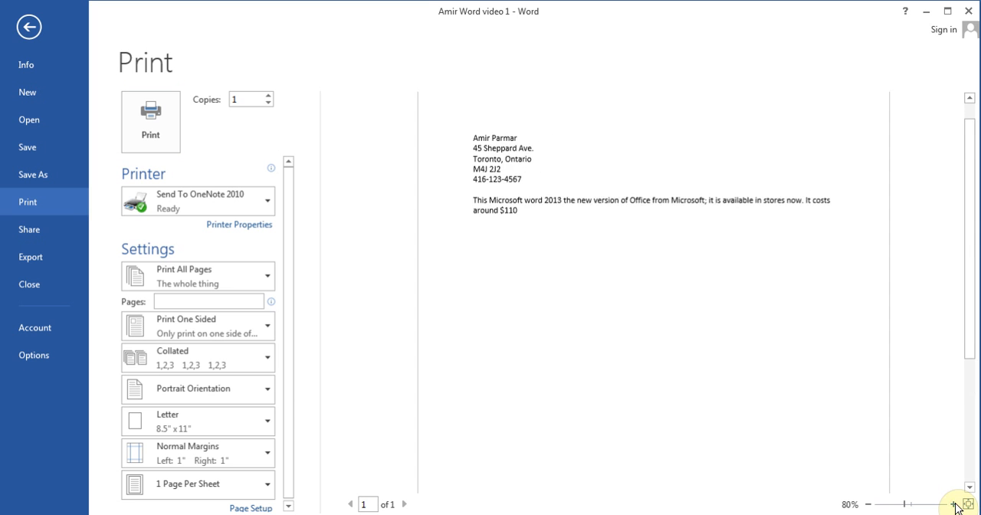
click(869, 504)
click(869, 504)
click(869, 504)
click(868, 504)
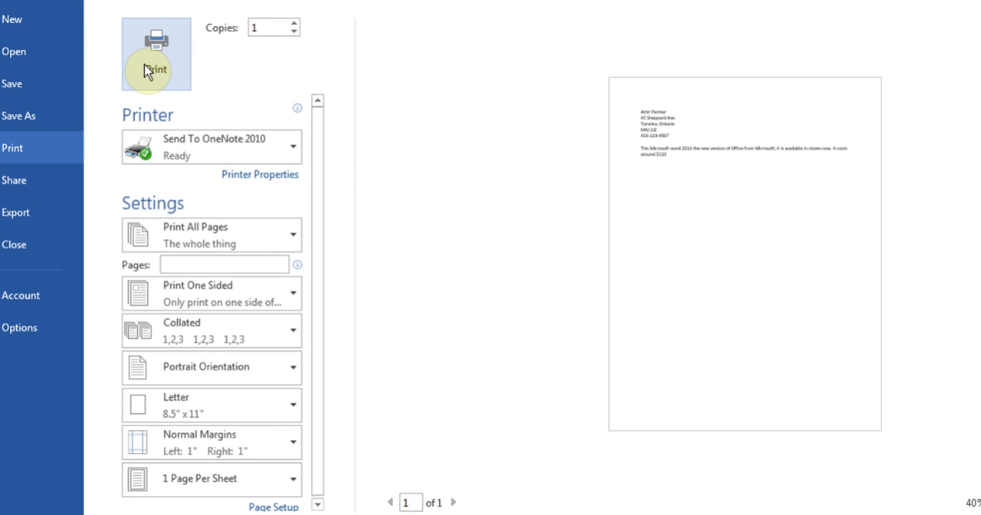
Examine the available printers and paper sizes in the print settings without choosing a different one
click(275, 29)
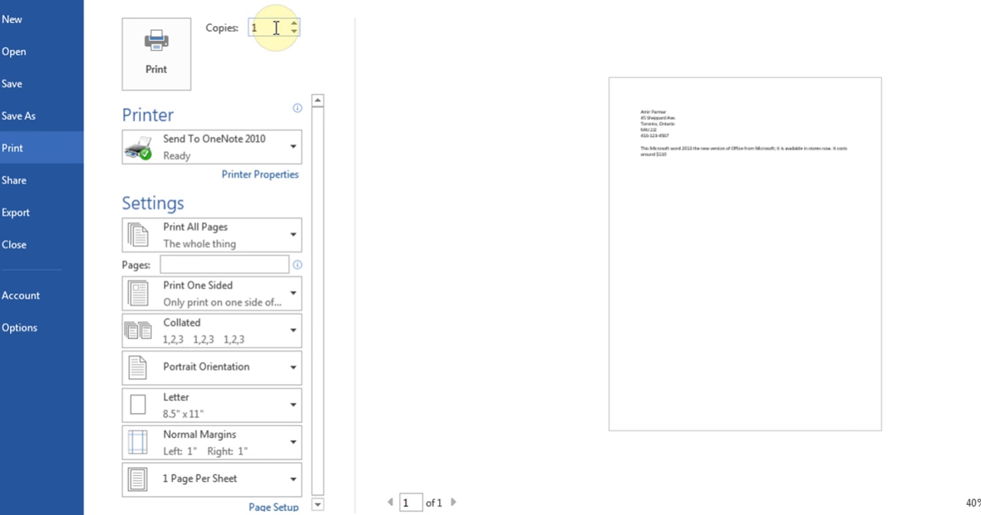
click(295, 148)
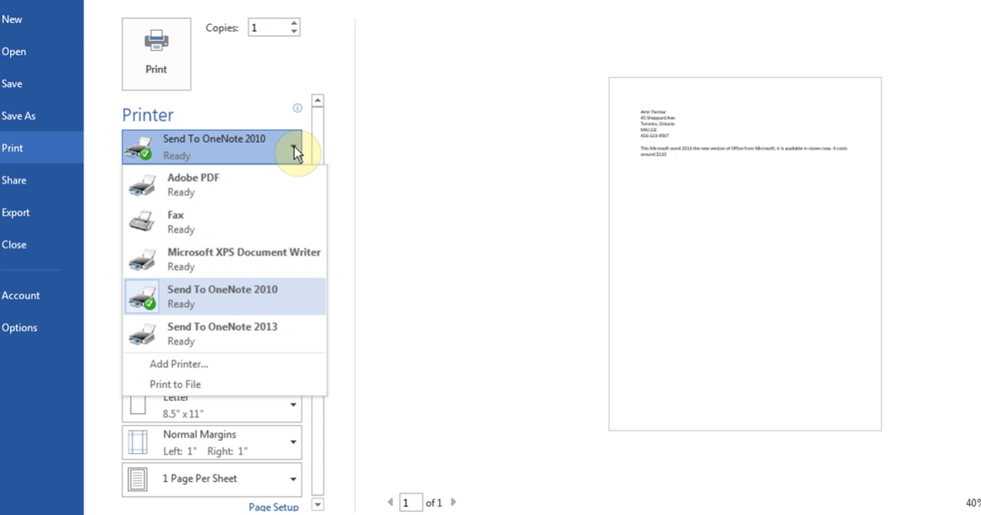
click(294, 150)
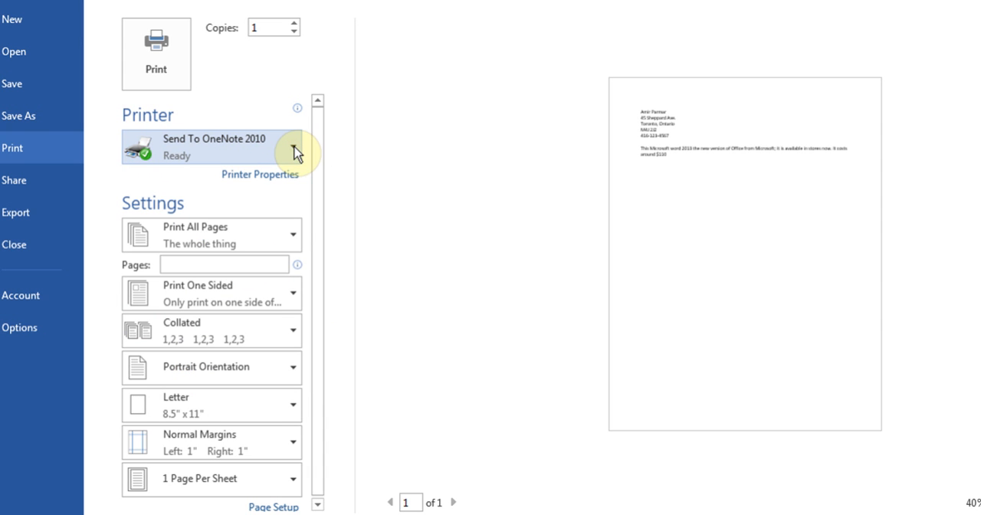
drag(320, 176, 322, 237)
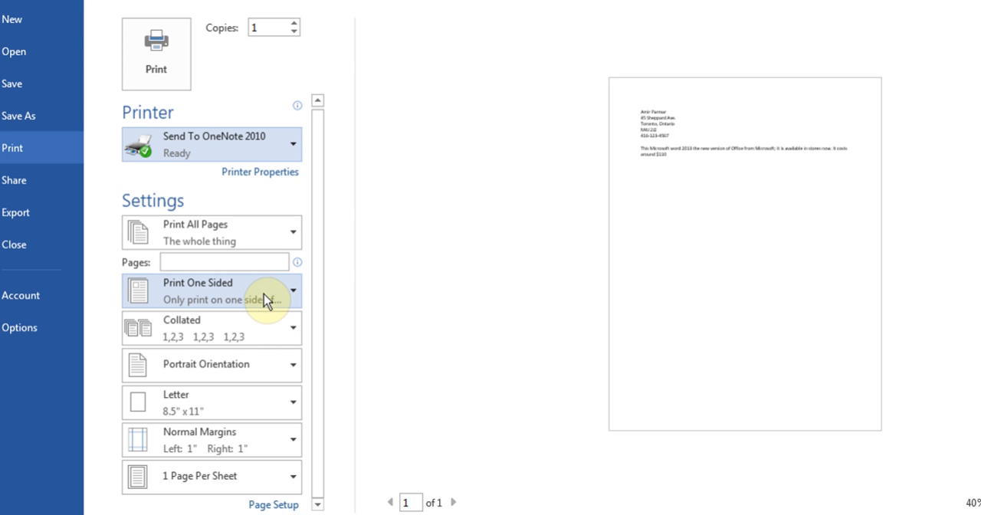
click(292, 410)
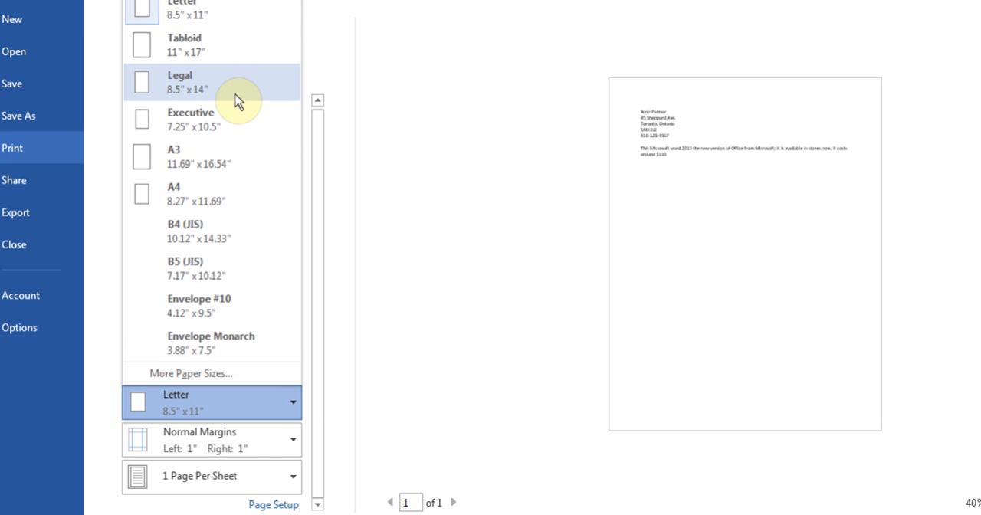
click(431, 280)
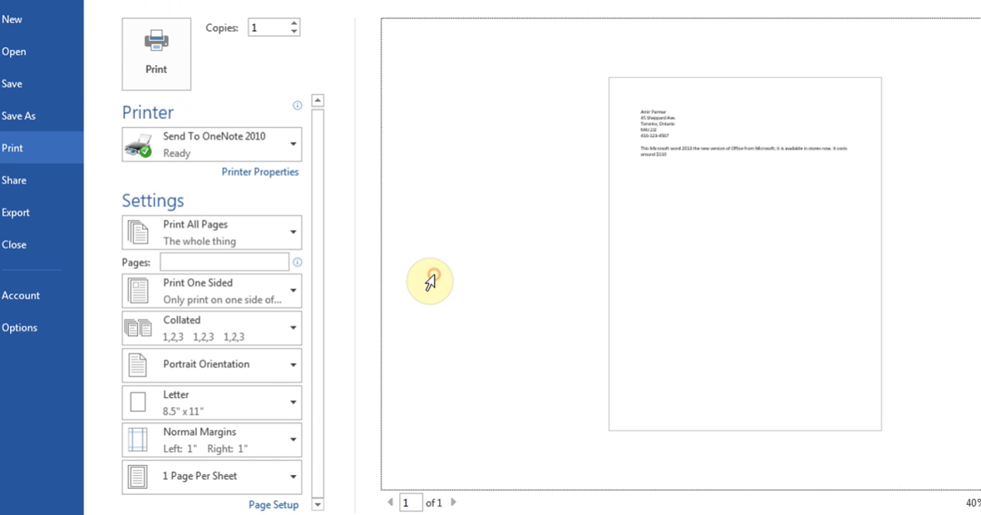
Set the print layout to 2 Pages Per Sheet and return it to 1 Page Per Sheet
click(292, 477)
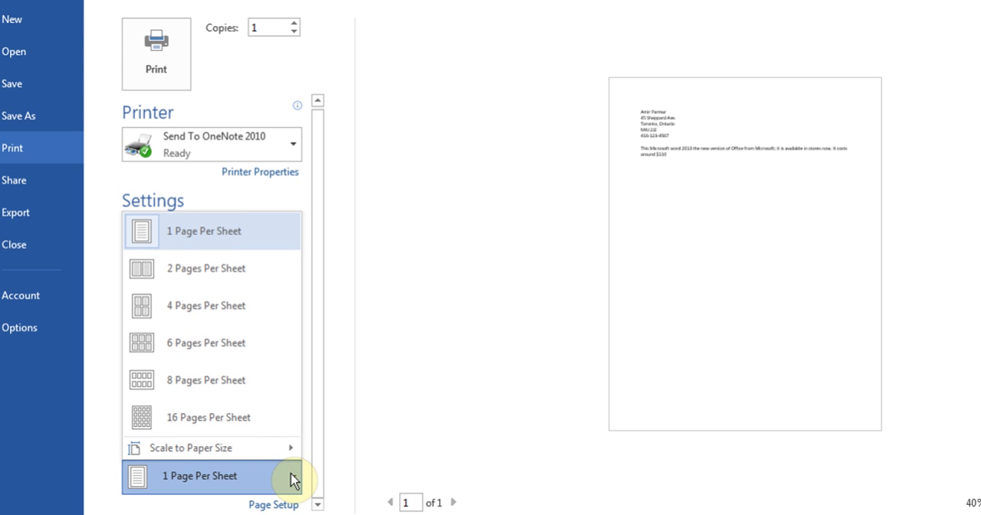
click(235, 290)
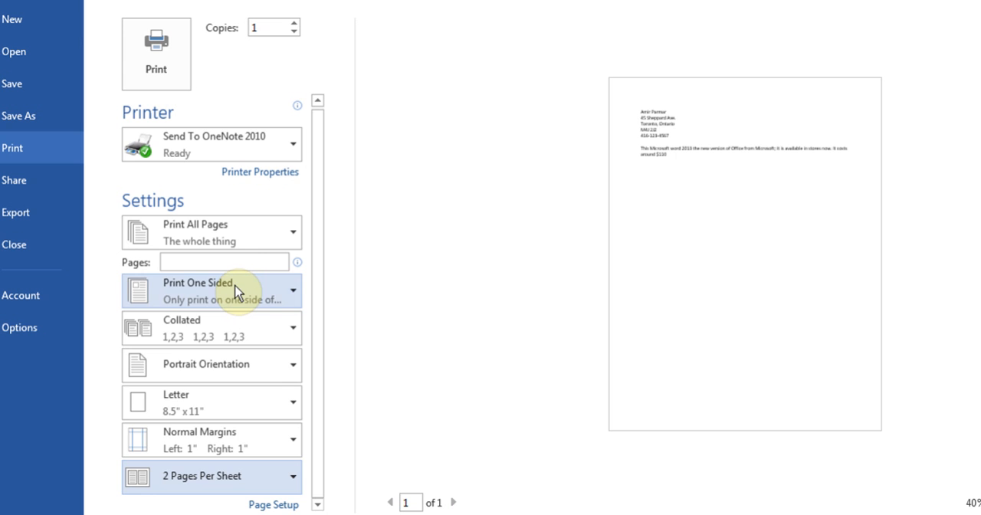
click(293, 481)
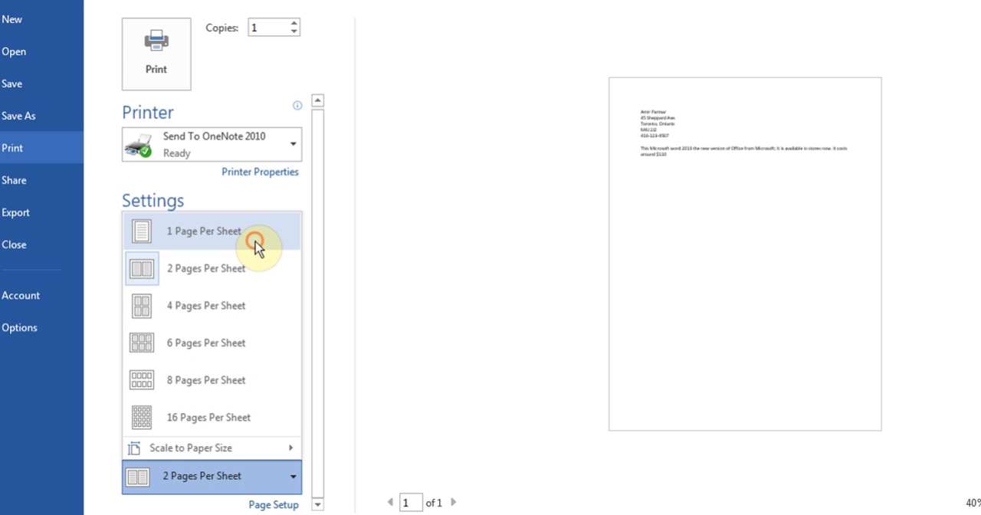
click(256, 247)
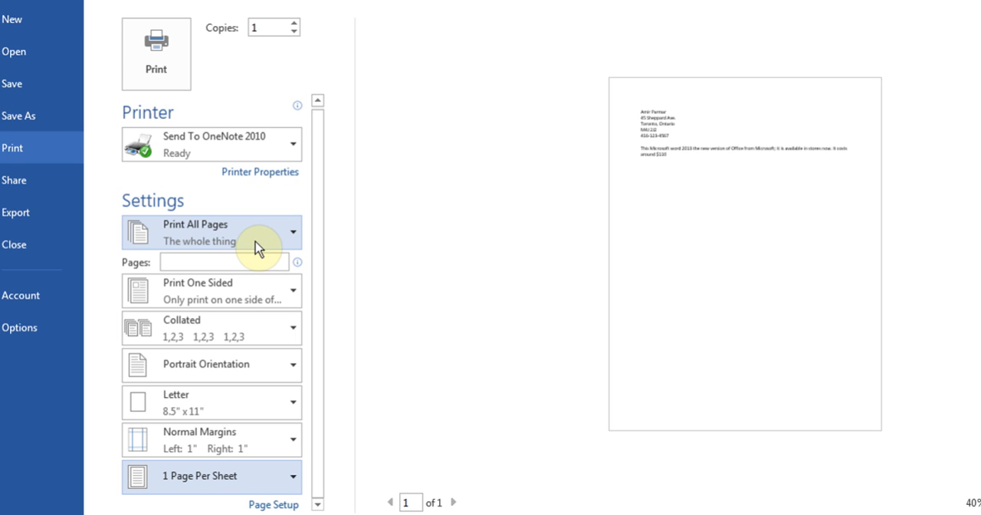
Enter the custom page range "5, 11, 12-18, 20" for printing and clear it again
click(220, 262)
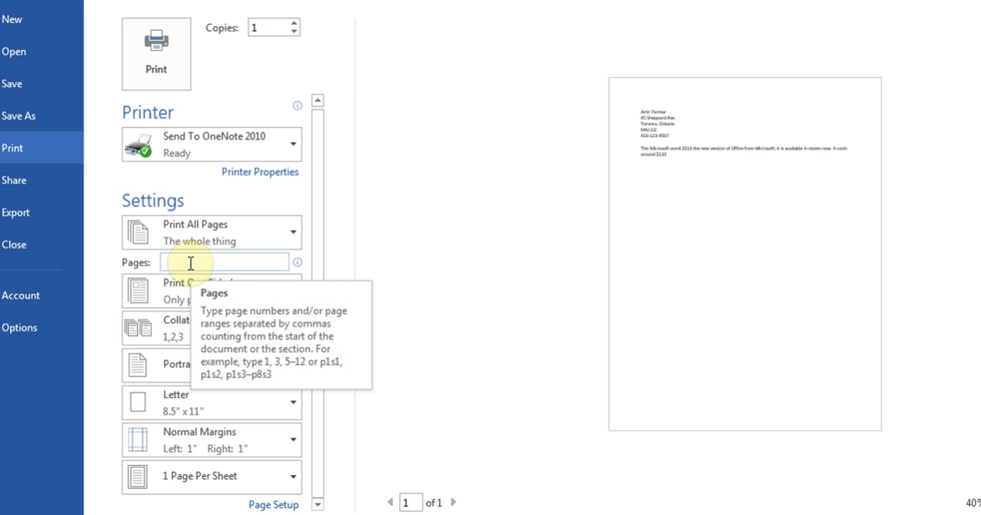
text(5)
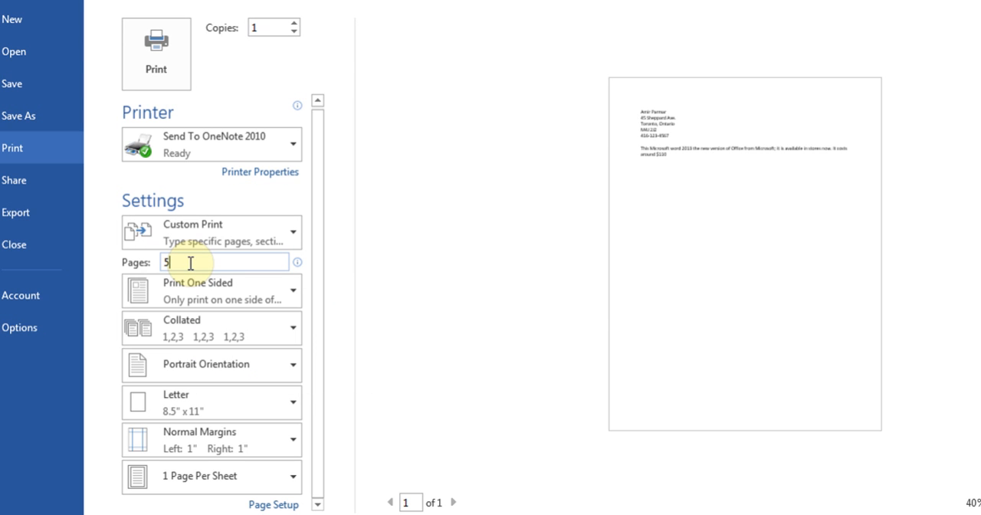
text(, 11, 12-18, 20)
key(BackSpace)
key(BackSpace)
key(BackSpace)
key(BackSpace)
key(BackSpace)
key(BackSpace)
key(BackSpace)
key(BackSpace)
key(BackSpace)
key(BackSpace)
key(BackSpace)
key(BackSpace)
key(BackSpace)
key(BackSpace)
key(BackSpace)
key(BackSpace)
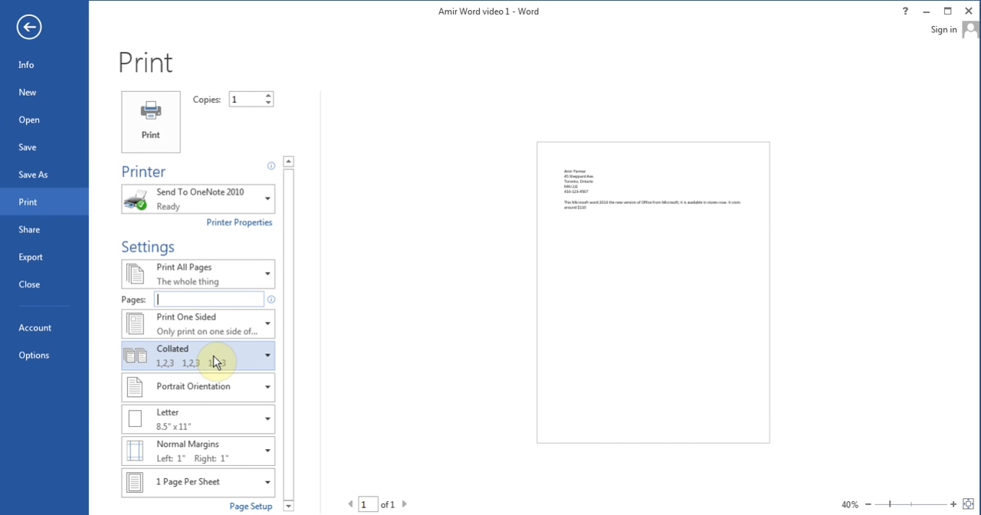
Examine the collated and uncollated printing options and return to the document
click(238, 361)
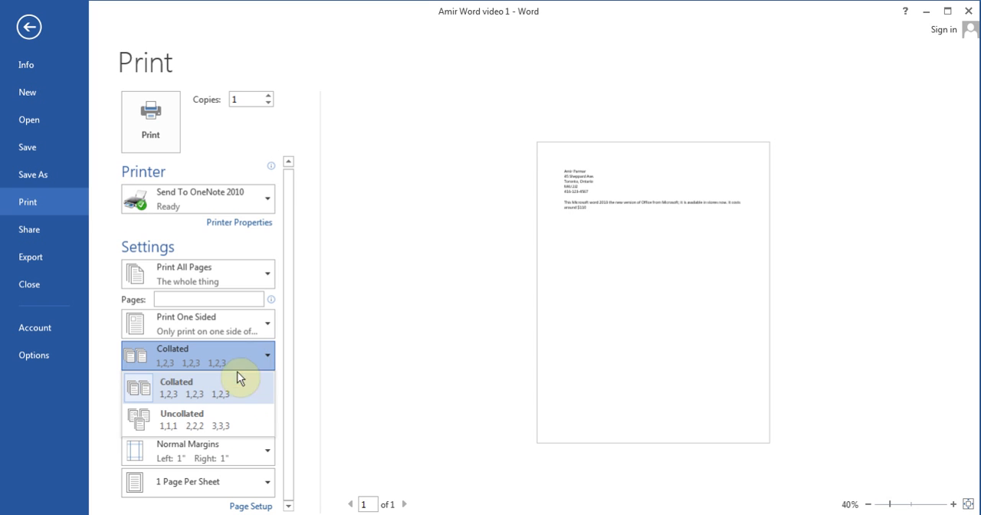
click(349, 374)
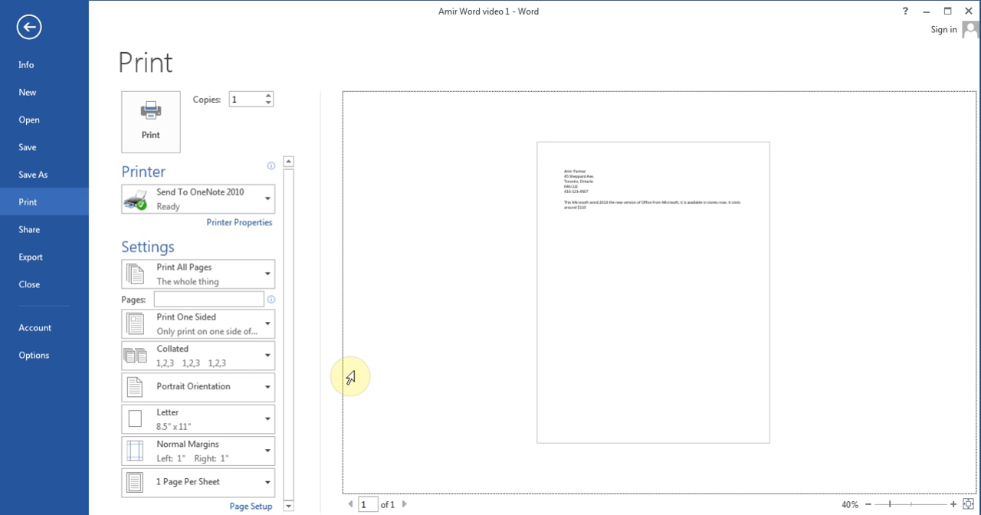
click(29, 27)
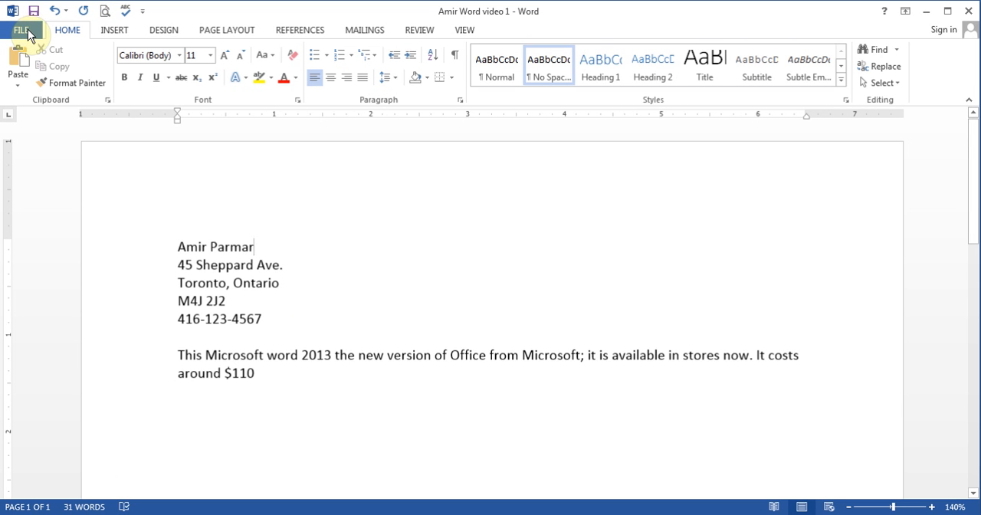
Open the print settings again from the file options and return to the end of the paragraph in the document
click(25, 31)
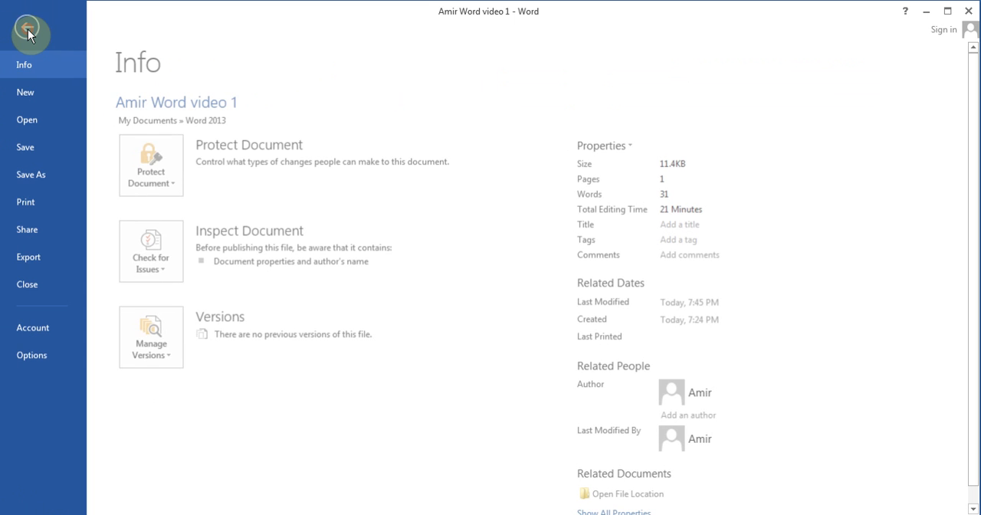
click(43, 204)
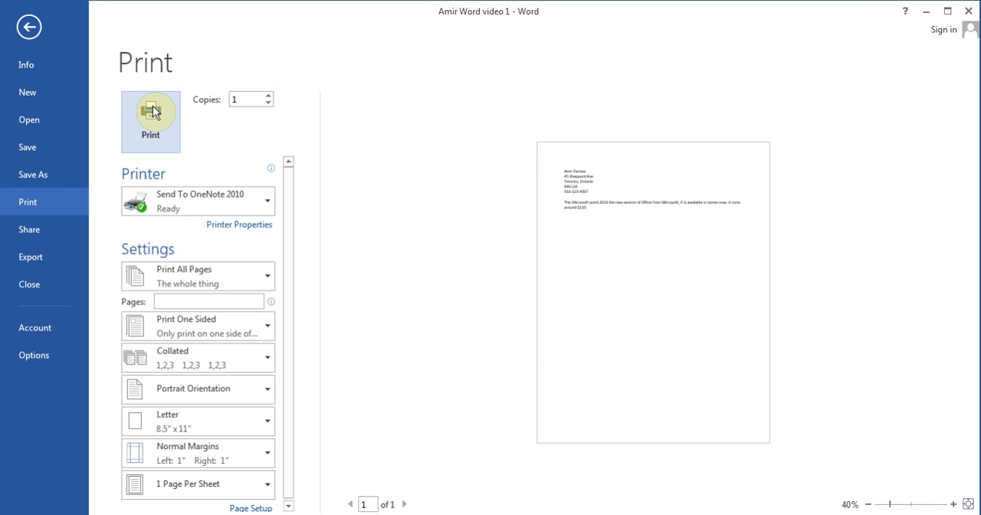
click(31, 31)
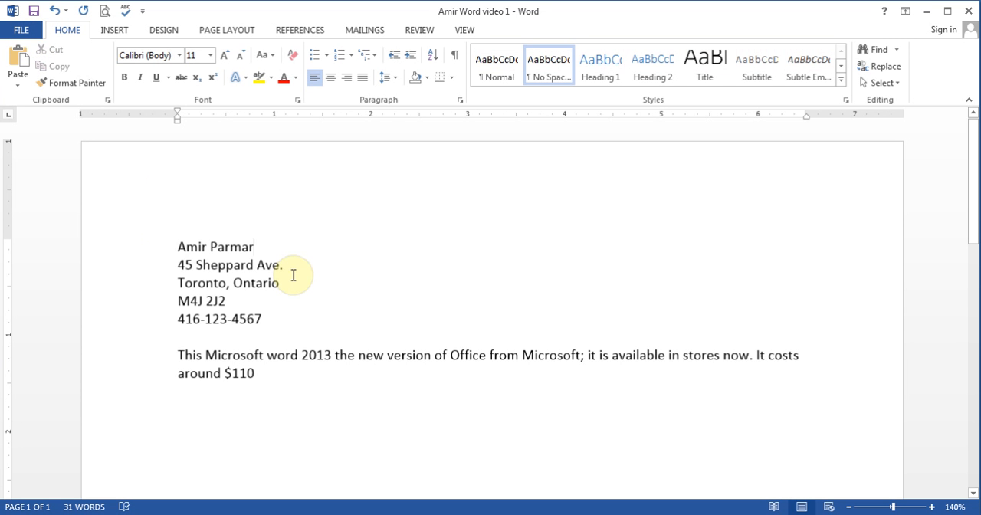
click(282, 406)
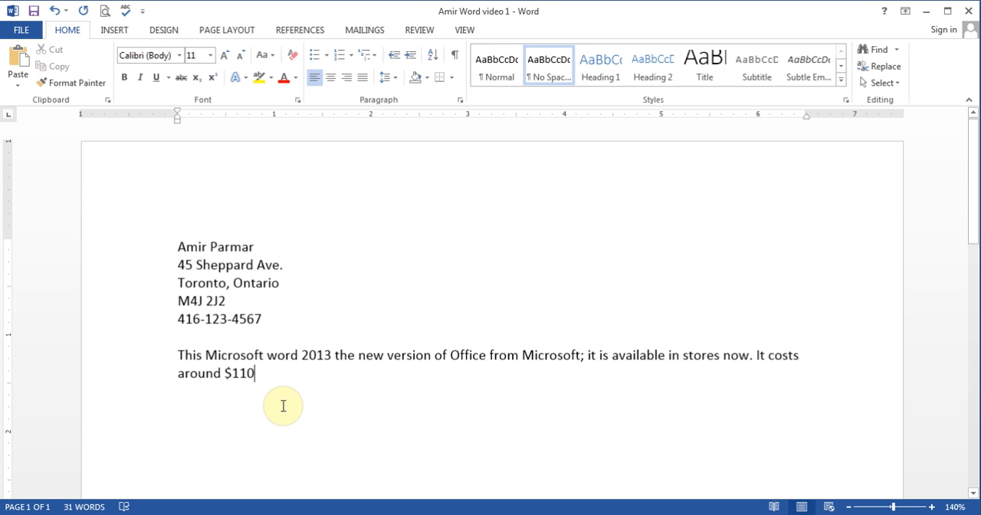